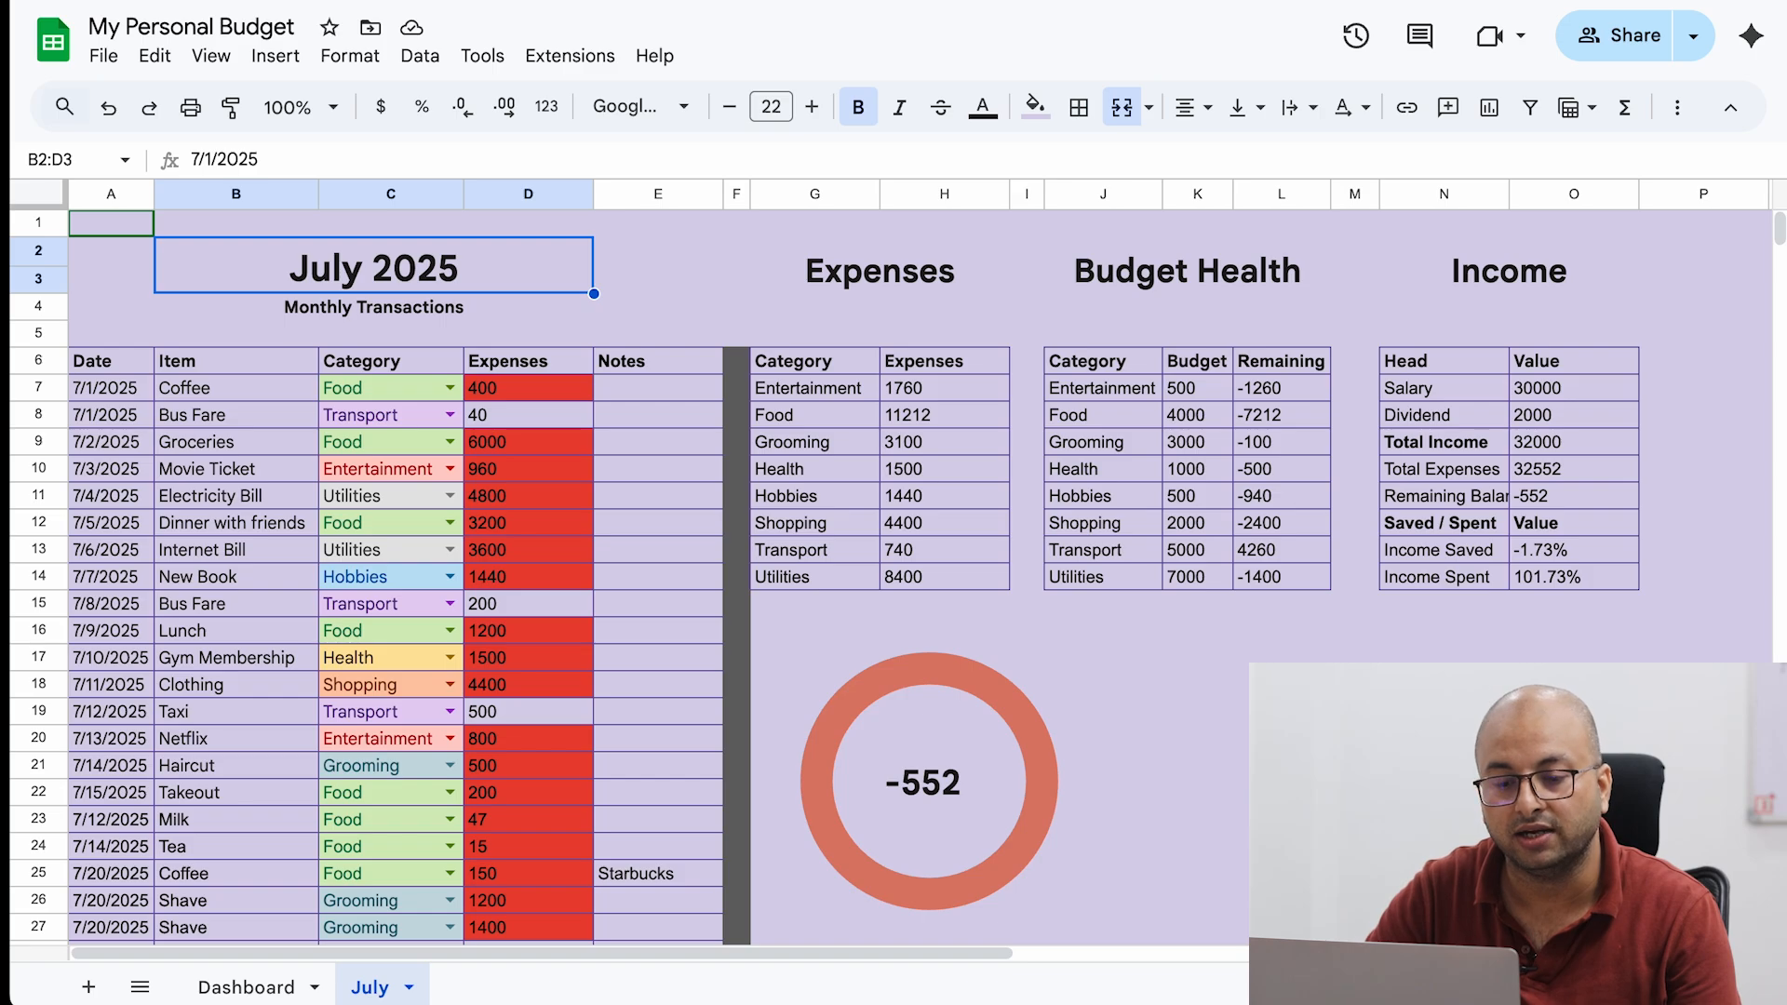
key(Down)
key(Down)
key(Down)
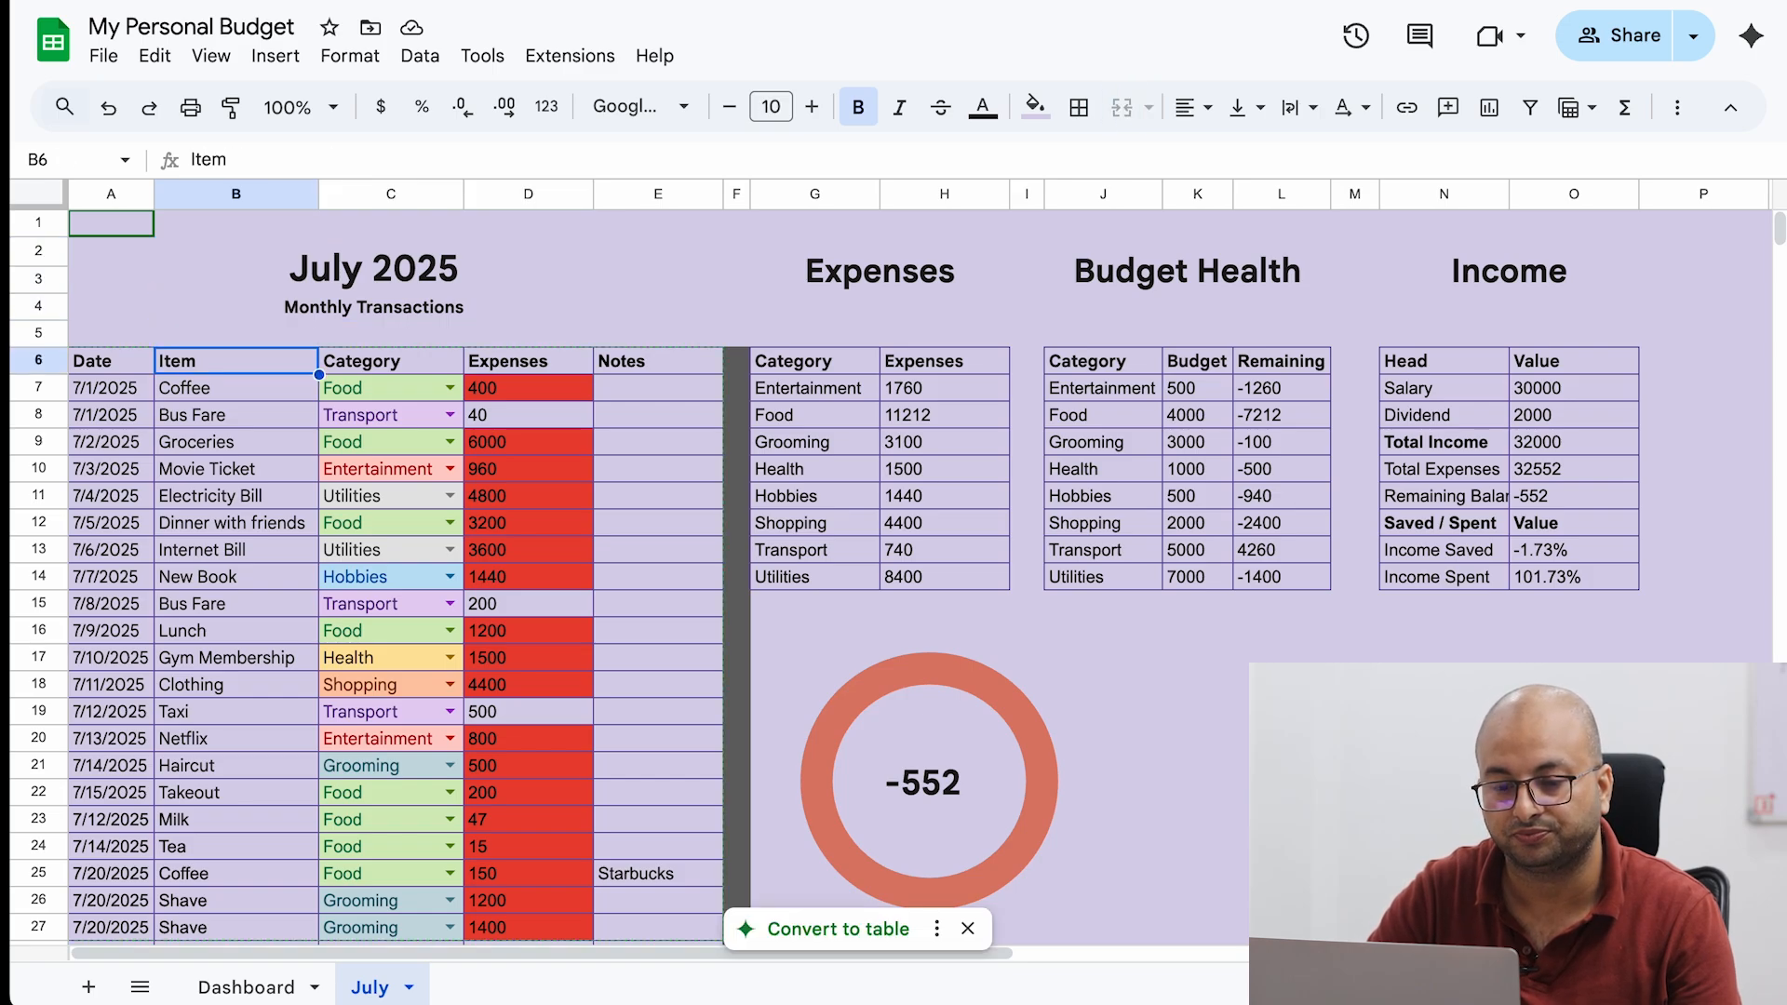
key(Down)
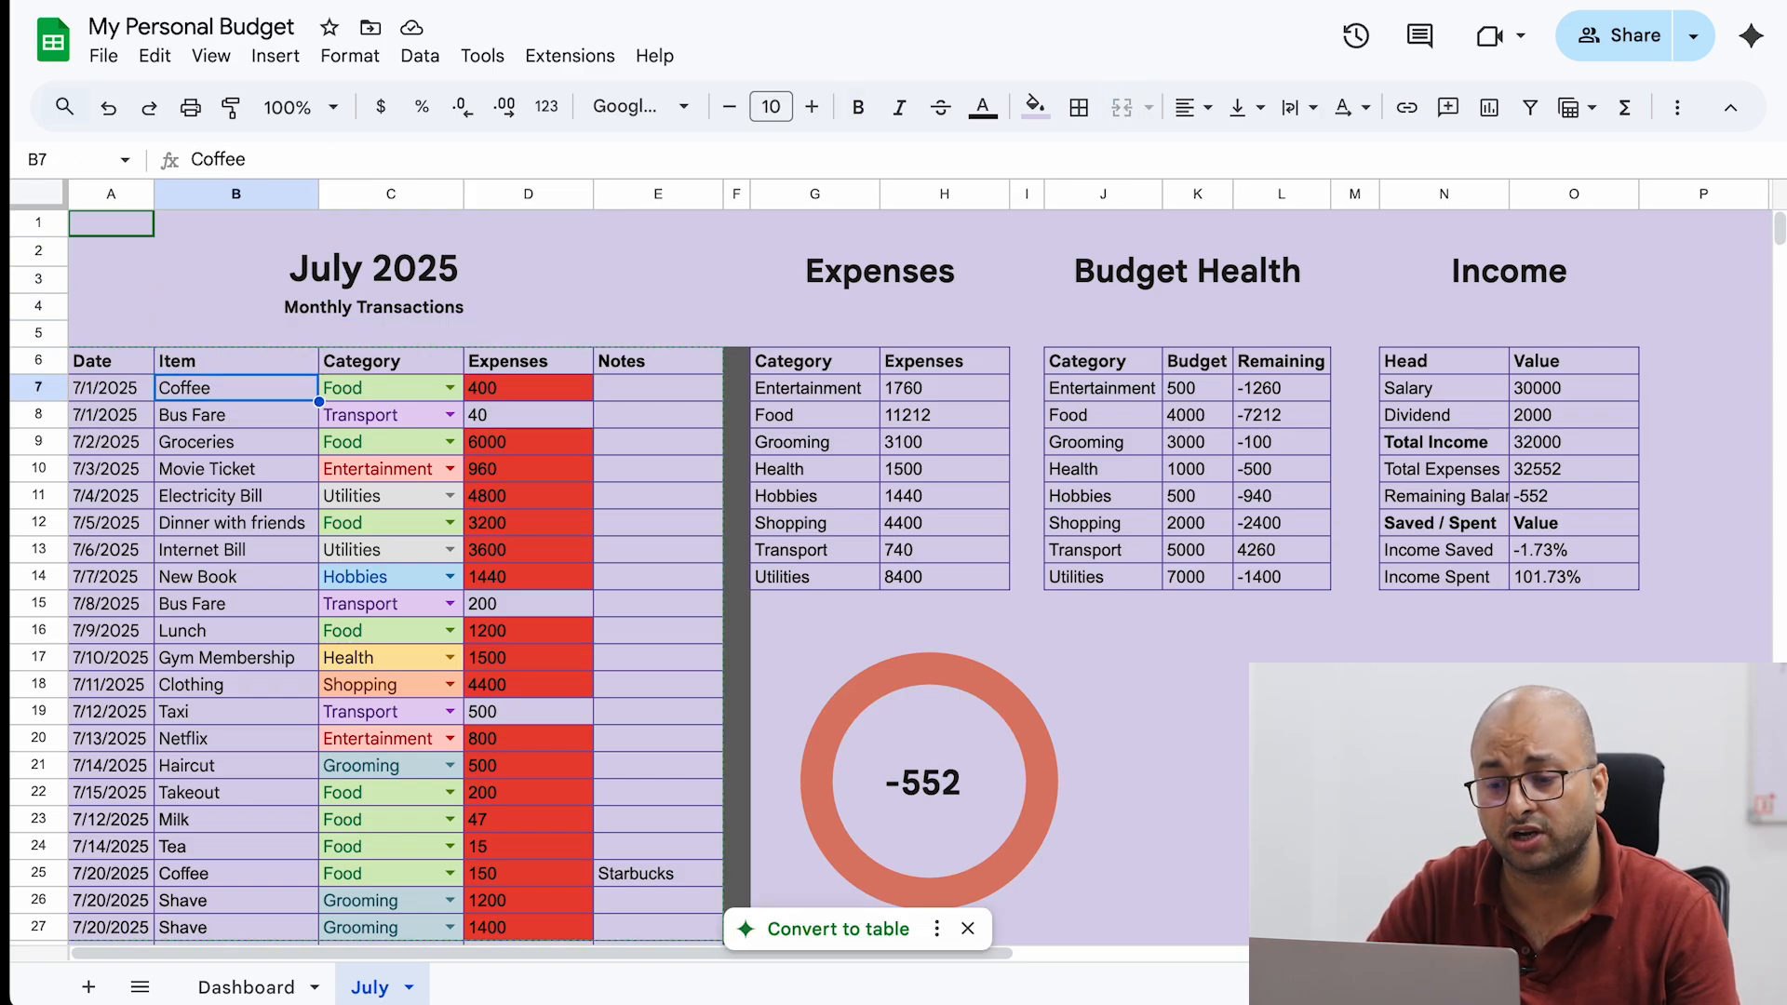
key(Right)
key(Right)
key(Right)
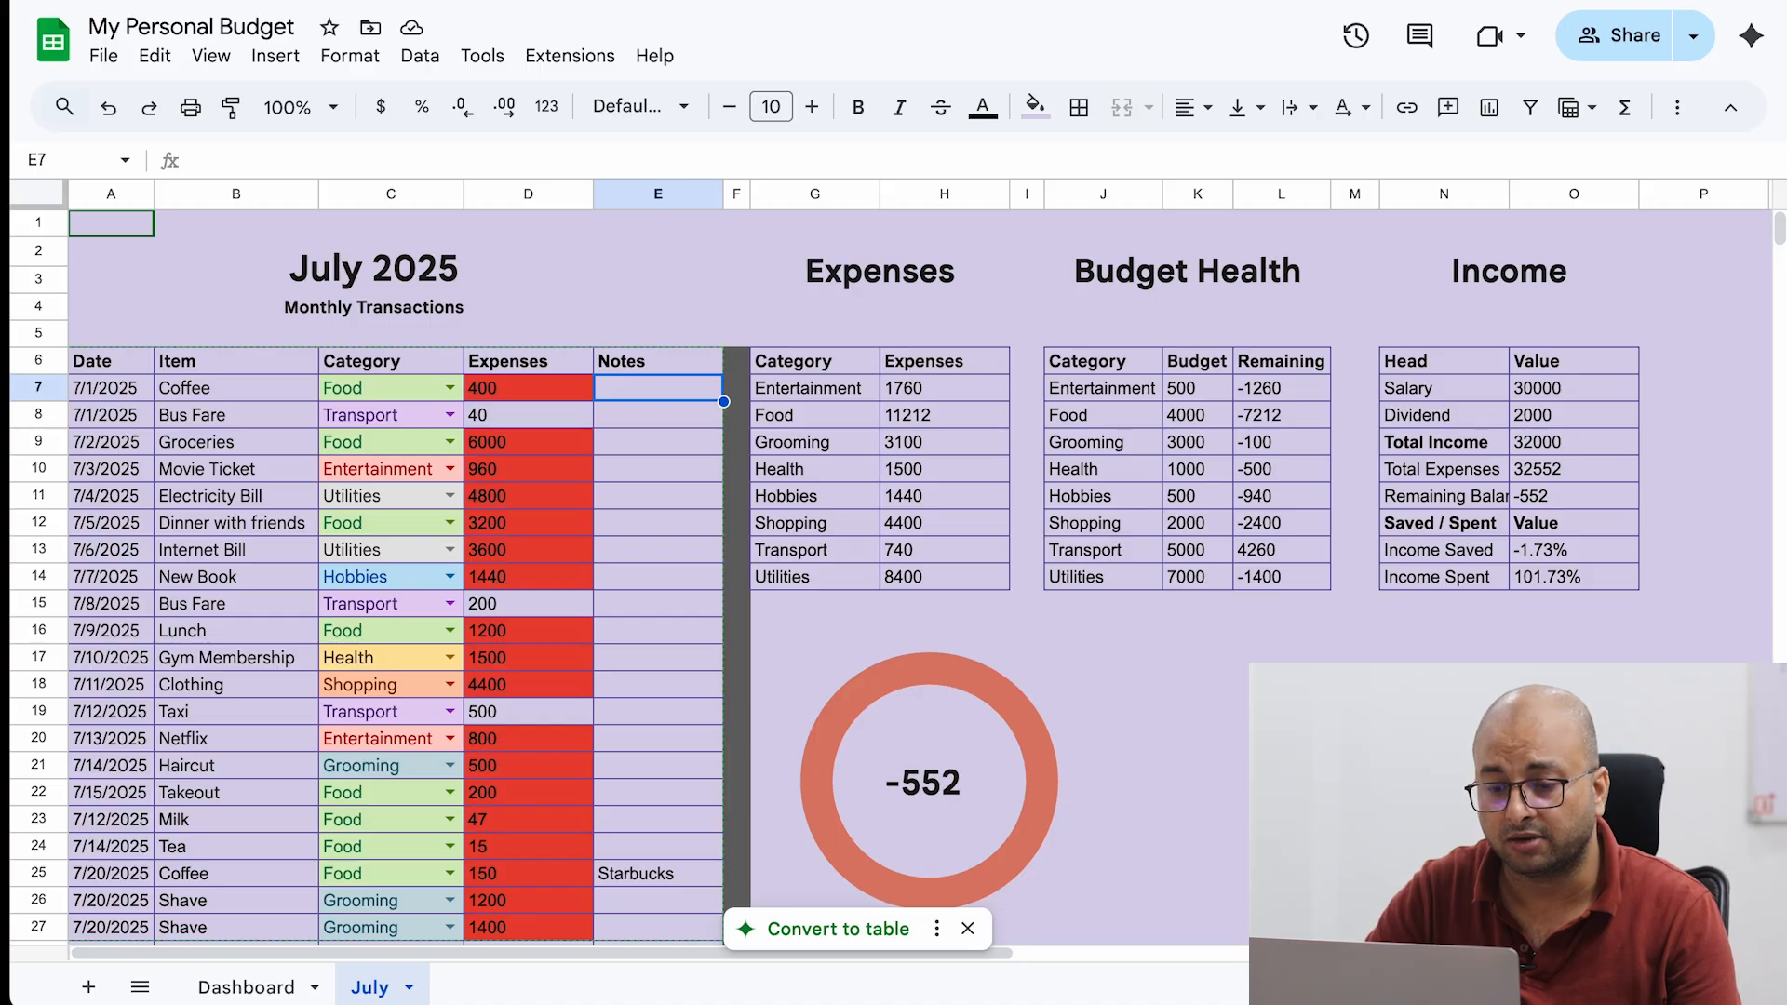
Duplicate the July sheet and rename the copy as Template.
right_click(378, 1001)
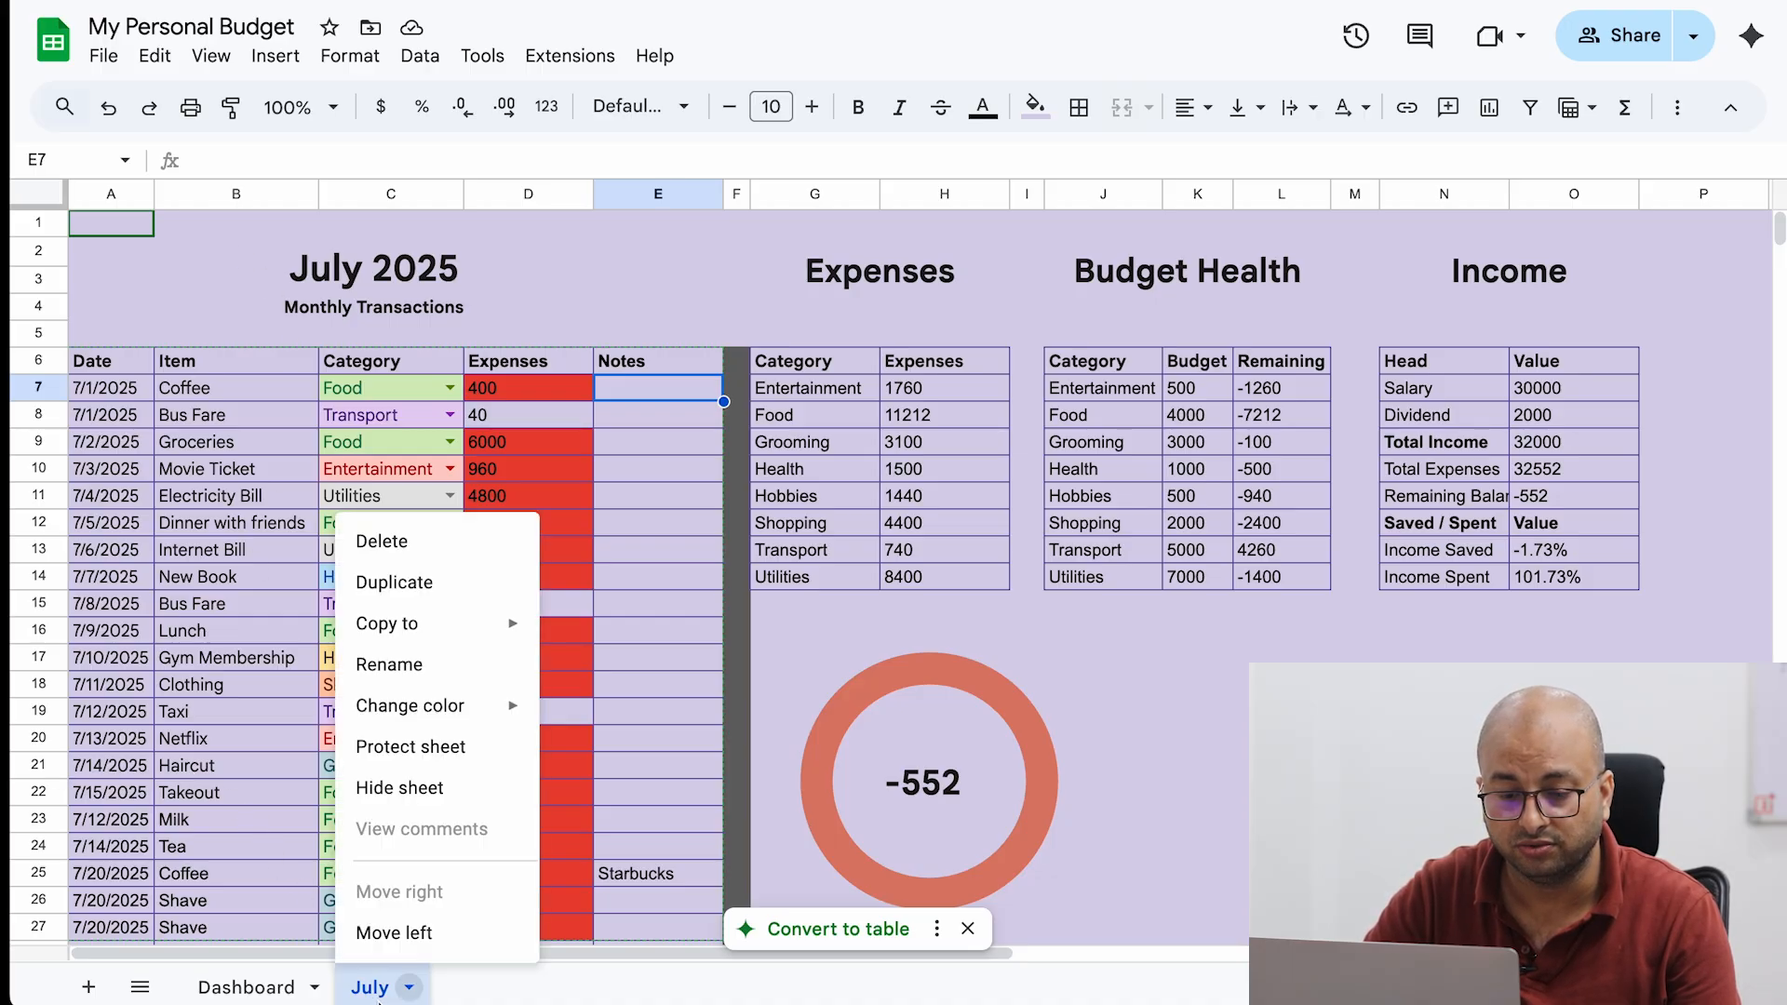
click(400, 582)
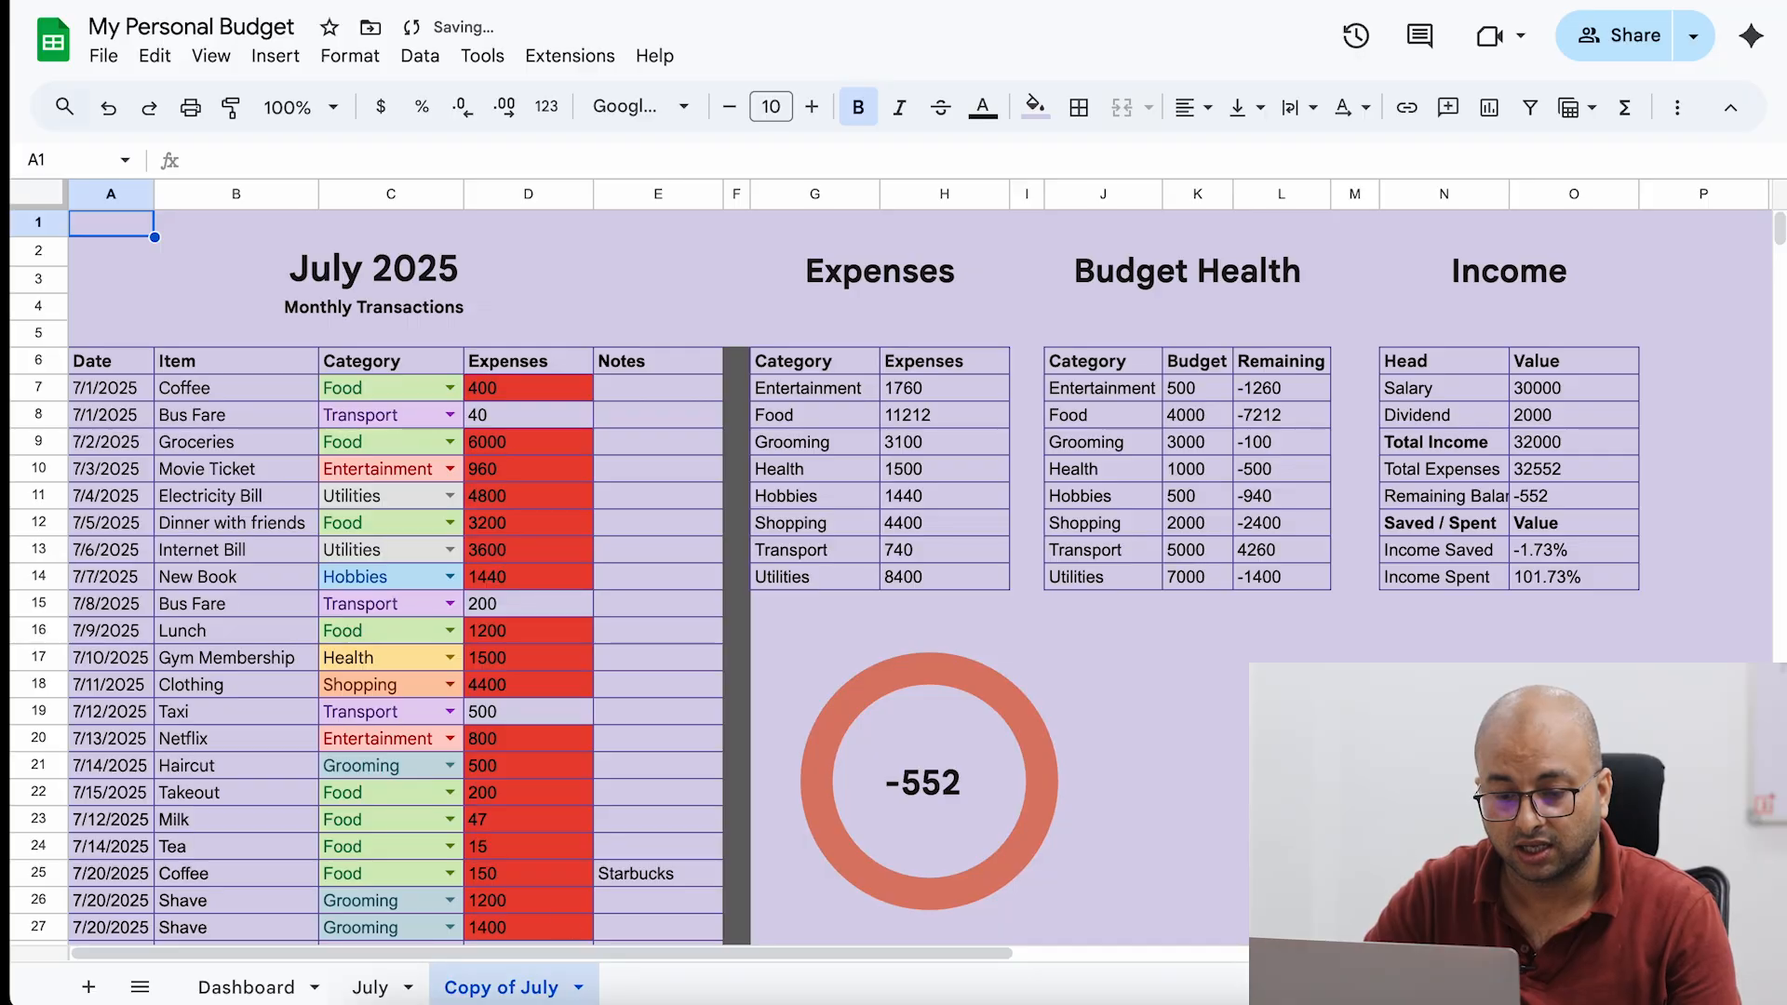
right_click(496, 996)
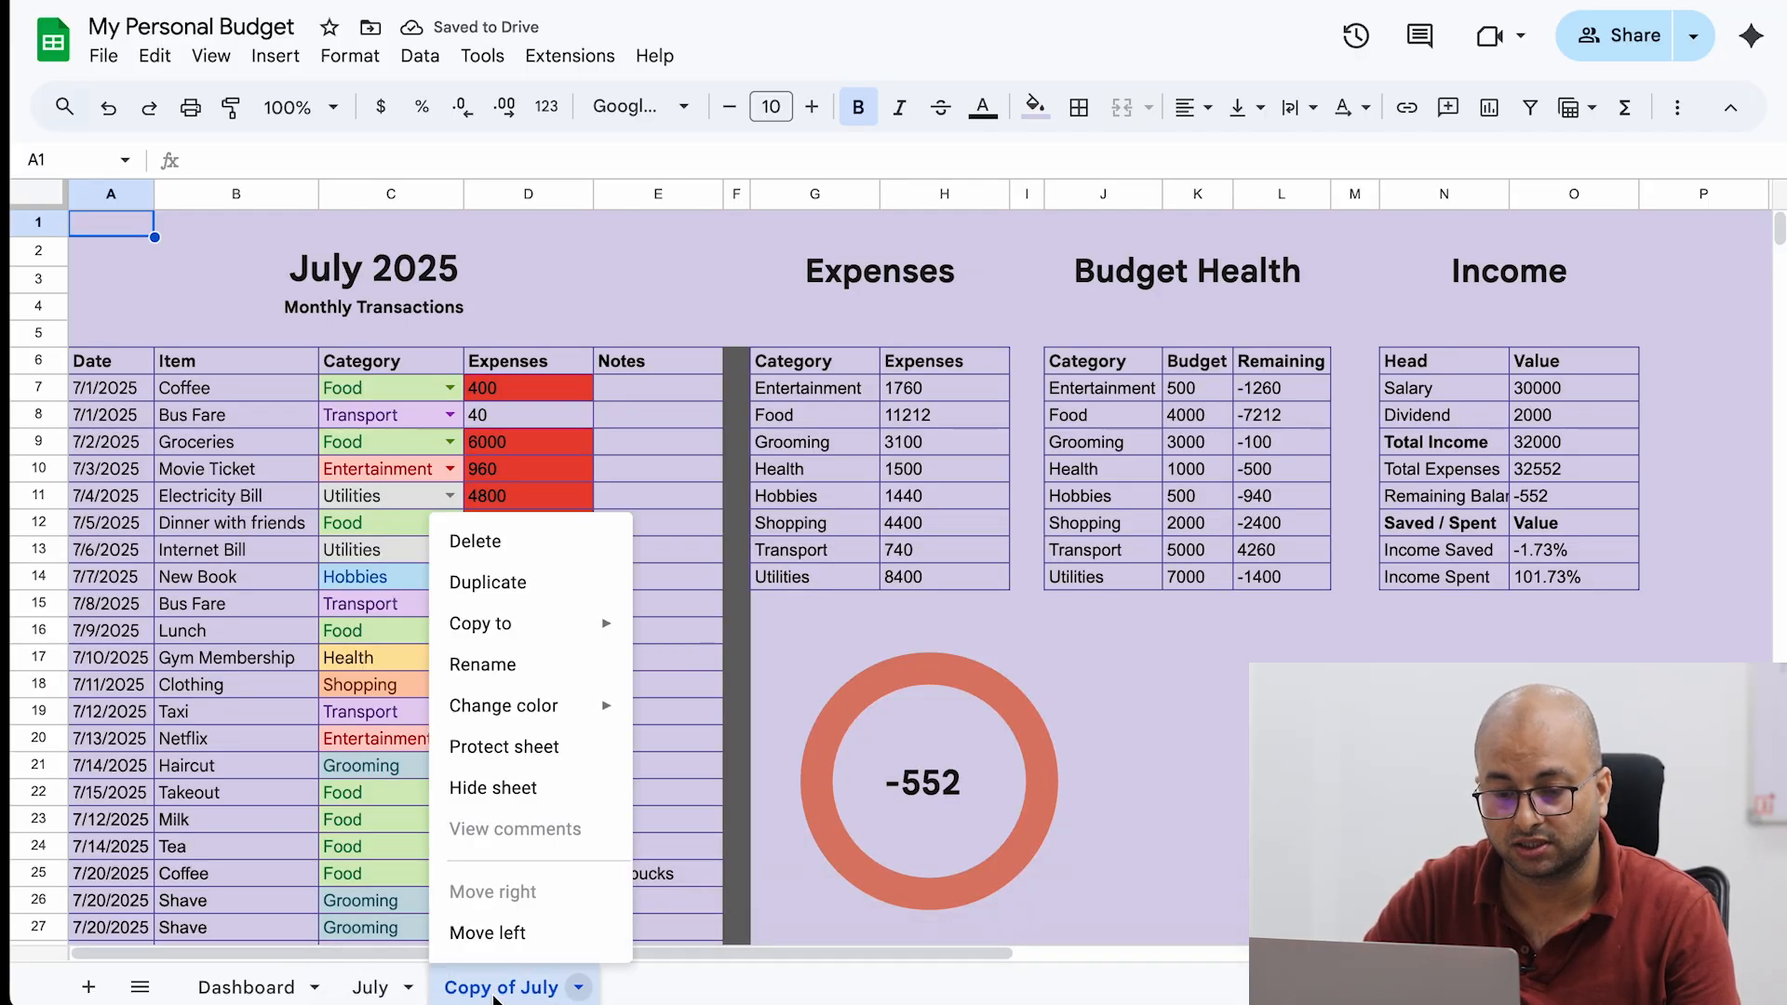
click(516, 661)
text(Template)
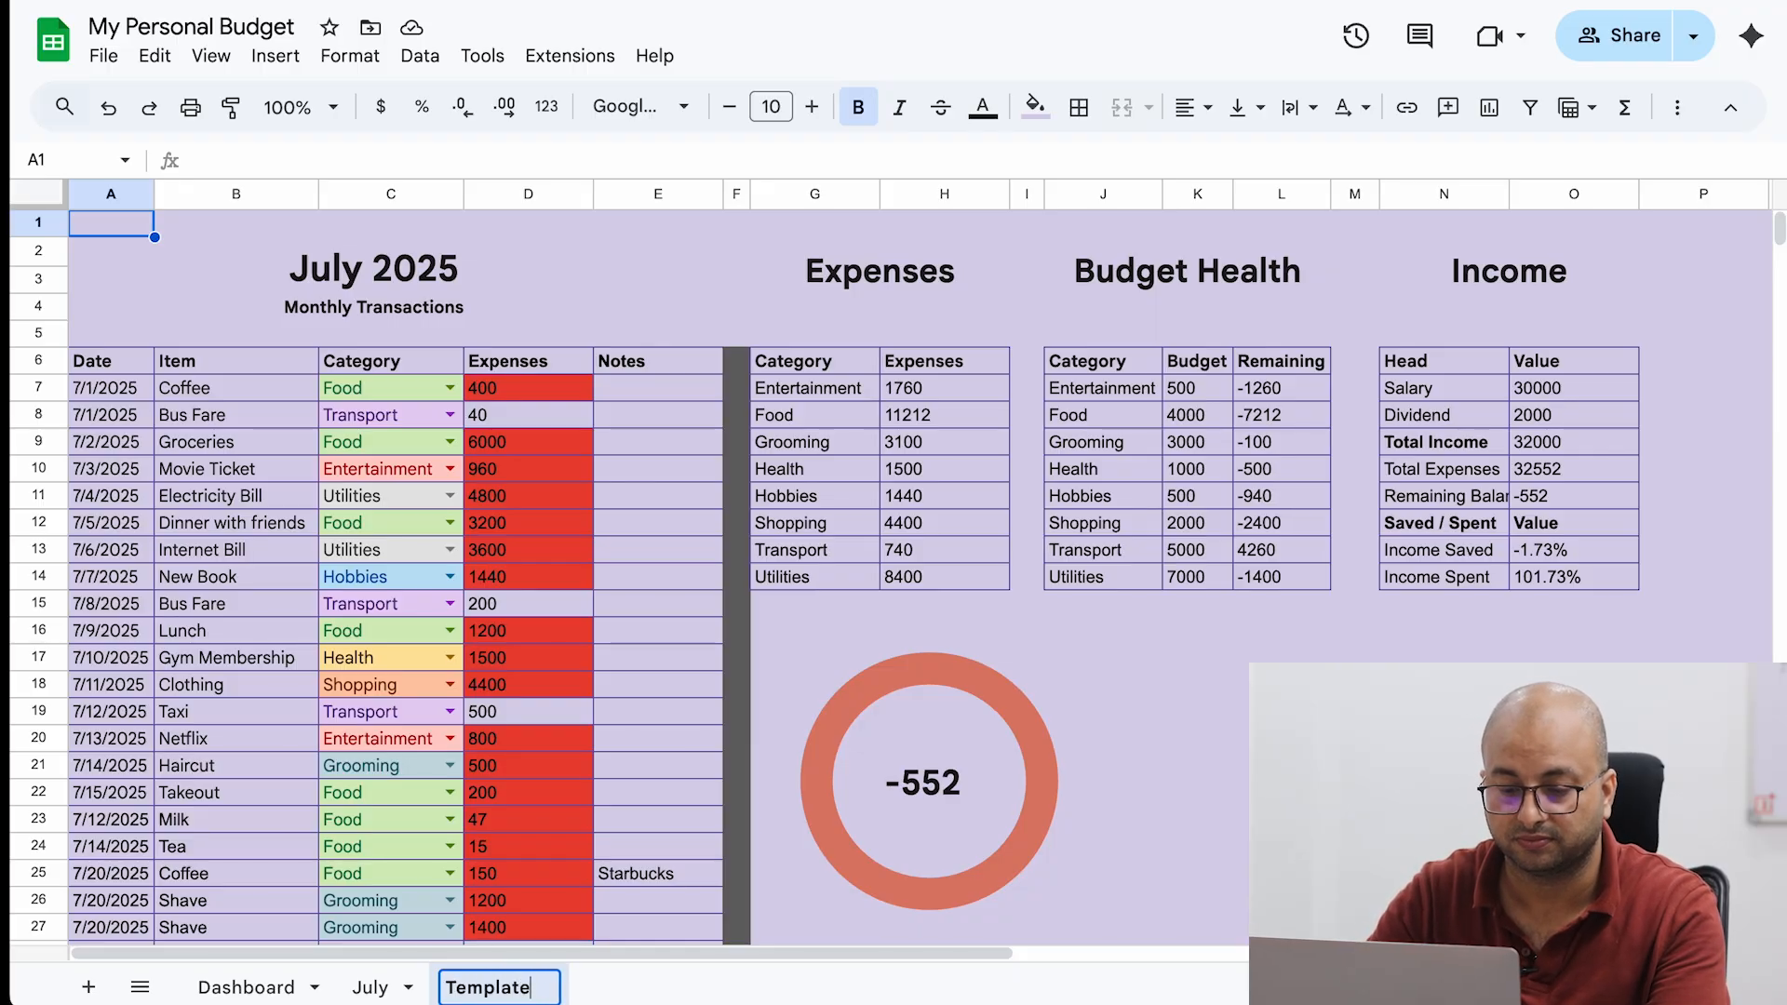
key(Return)
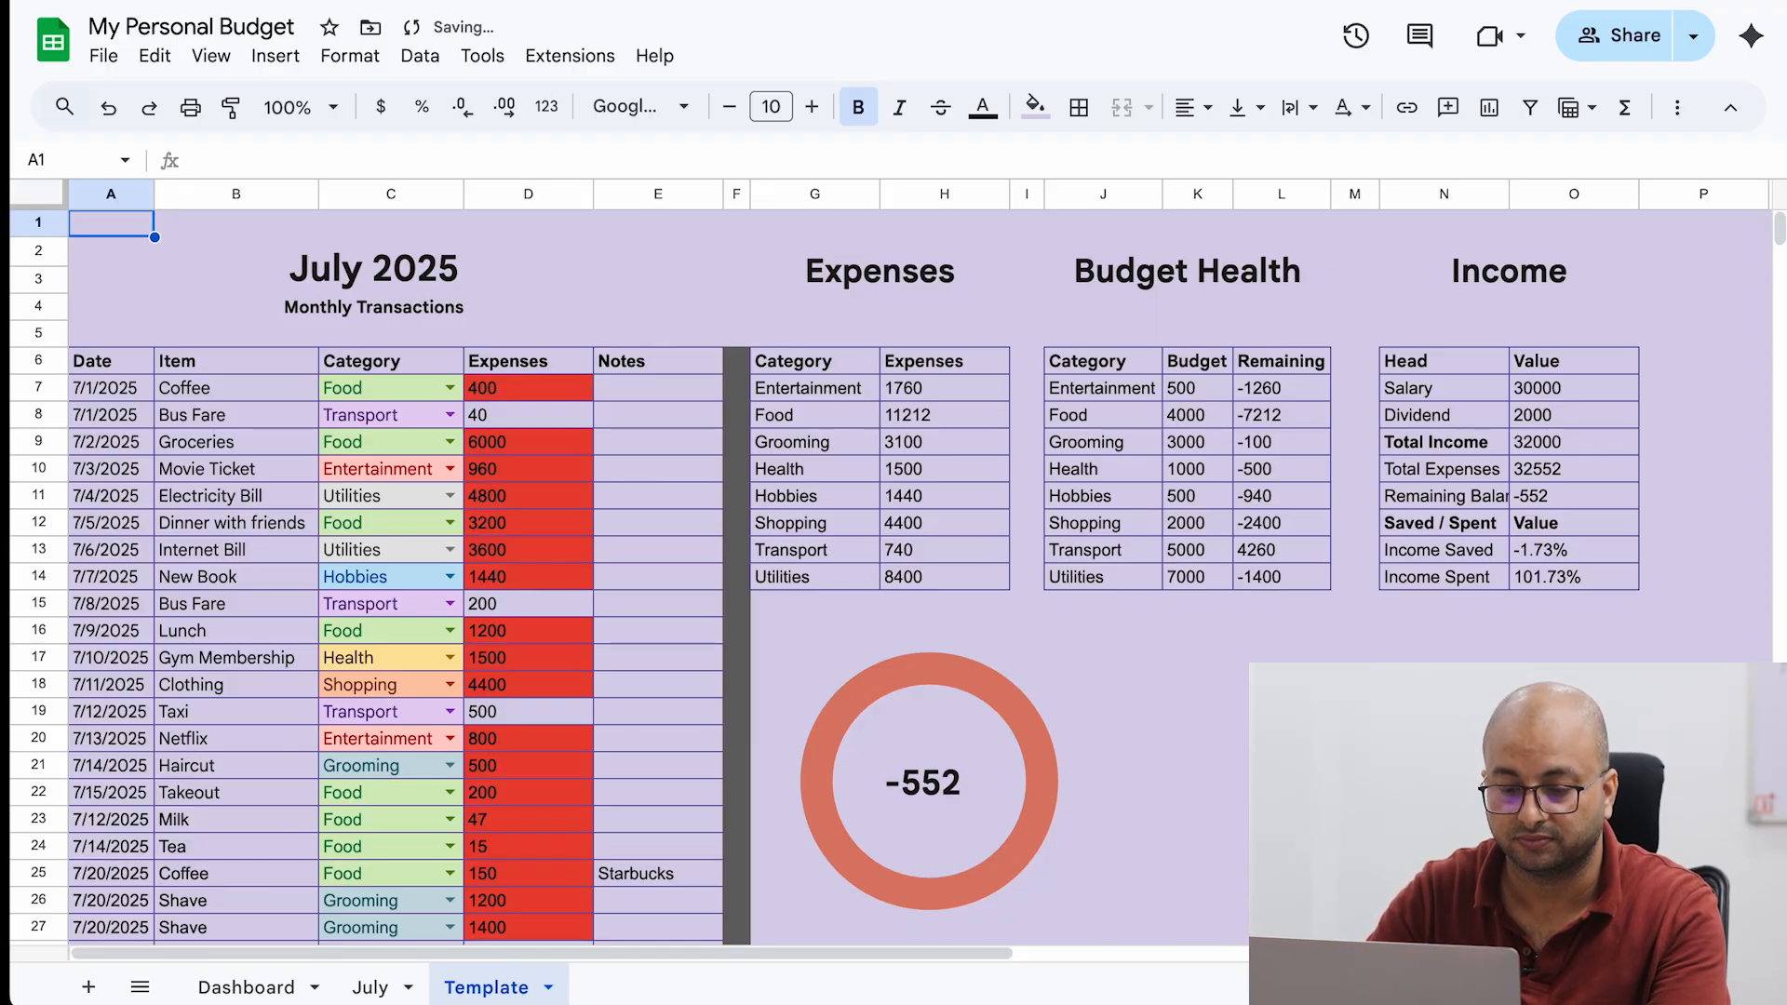
Clear the amounts in the Expenses column of the transactions table, cells D7:D33.
click(511, 394)
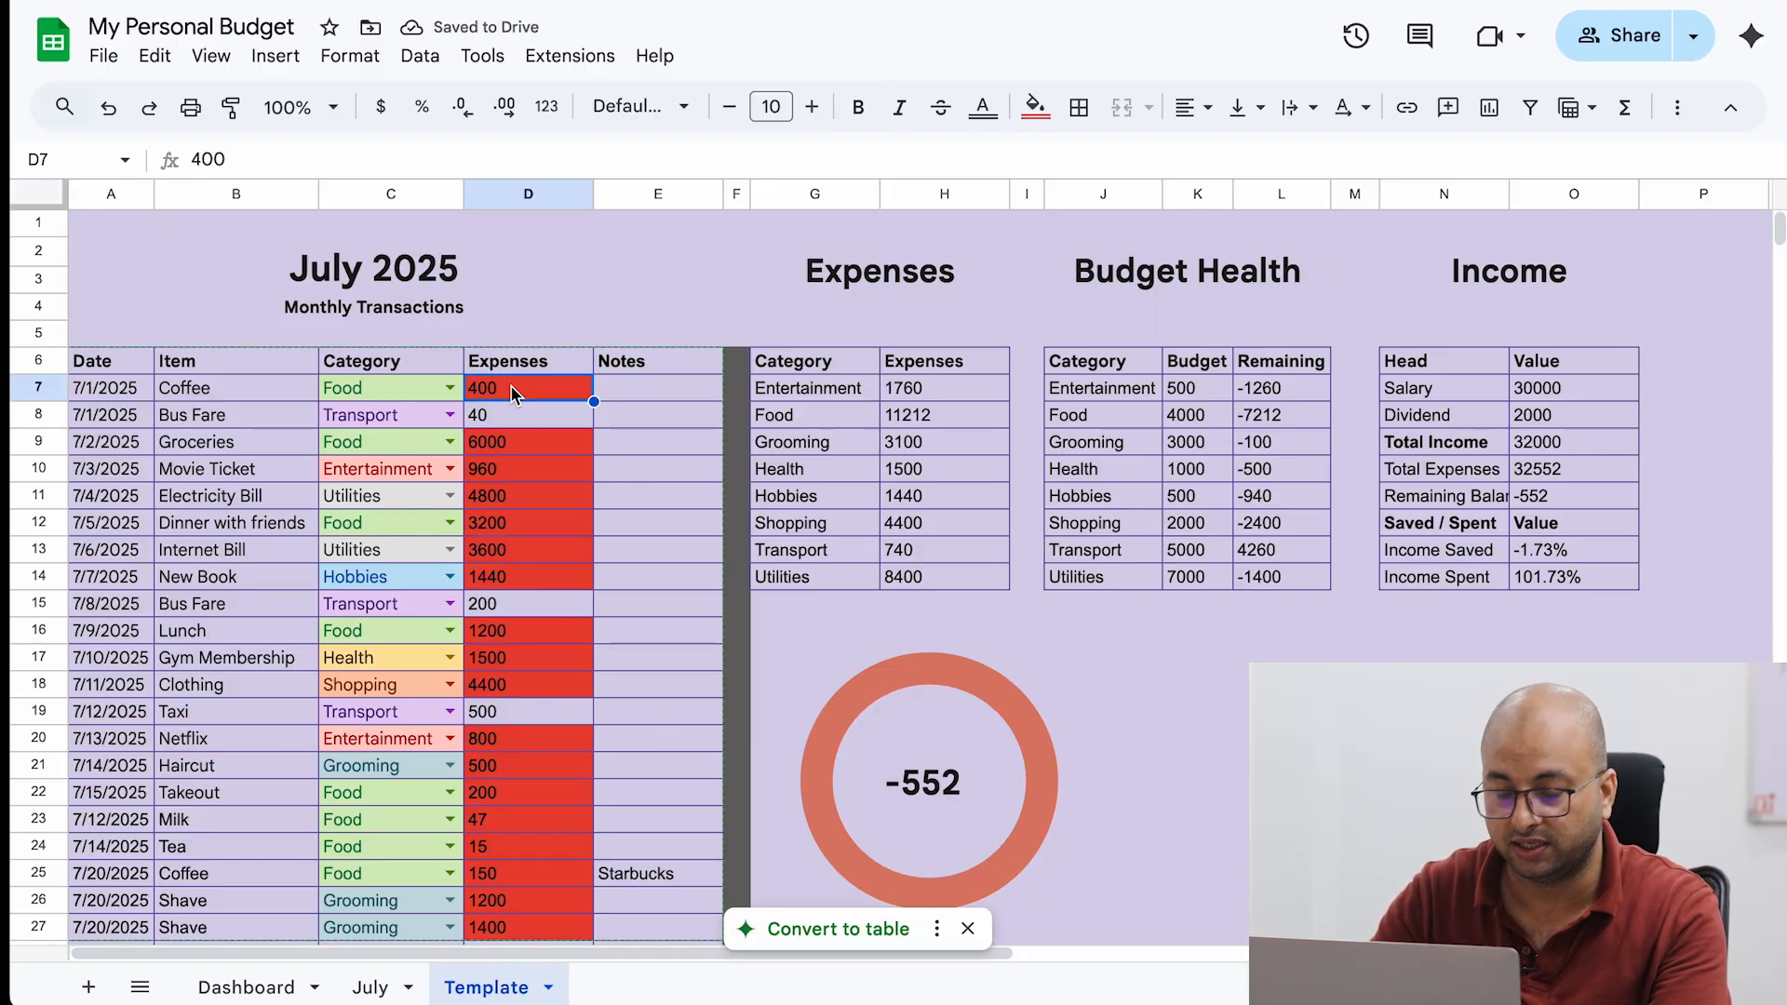
key(shift+Down)
key(shift+Down)
key(shift+Down)
key(shift+Down)
key(shift+Down)
key(shift+Down)
key(shift+Down)
key(shift+Down)
key(shift+Down)
key(shift+Down)
key(shift+Down)
key(shift+Down)
key(shift+Down)
key(shift+Down)
key(shift+Down)
key(shift+Down)
key(shift+Down)
key(shift+Down)
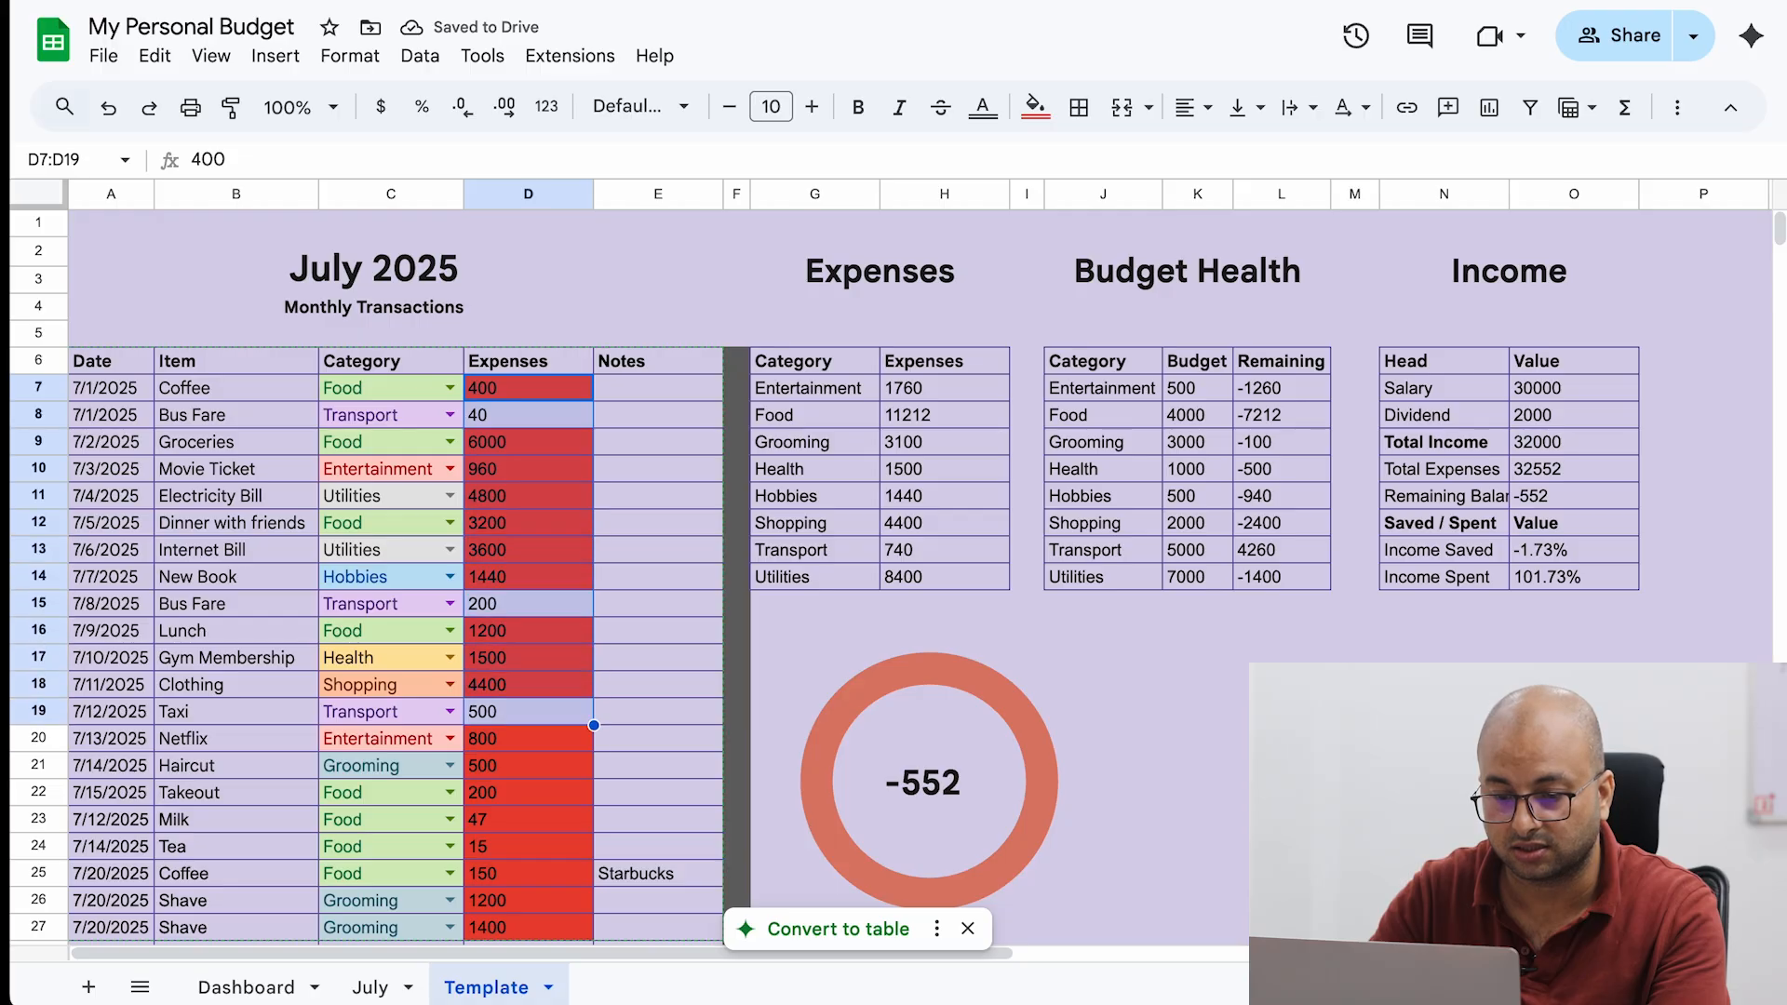
key(shift+Down)
key(shift+Down)
key(shift+Down)
key(shift+Down)
key(shift+Down)
key(shift+Down)
key(shift+Down)
key(shift+Down)
key(Delete)
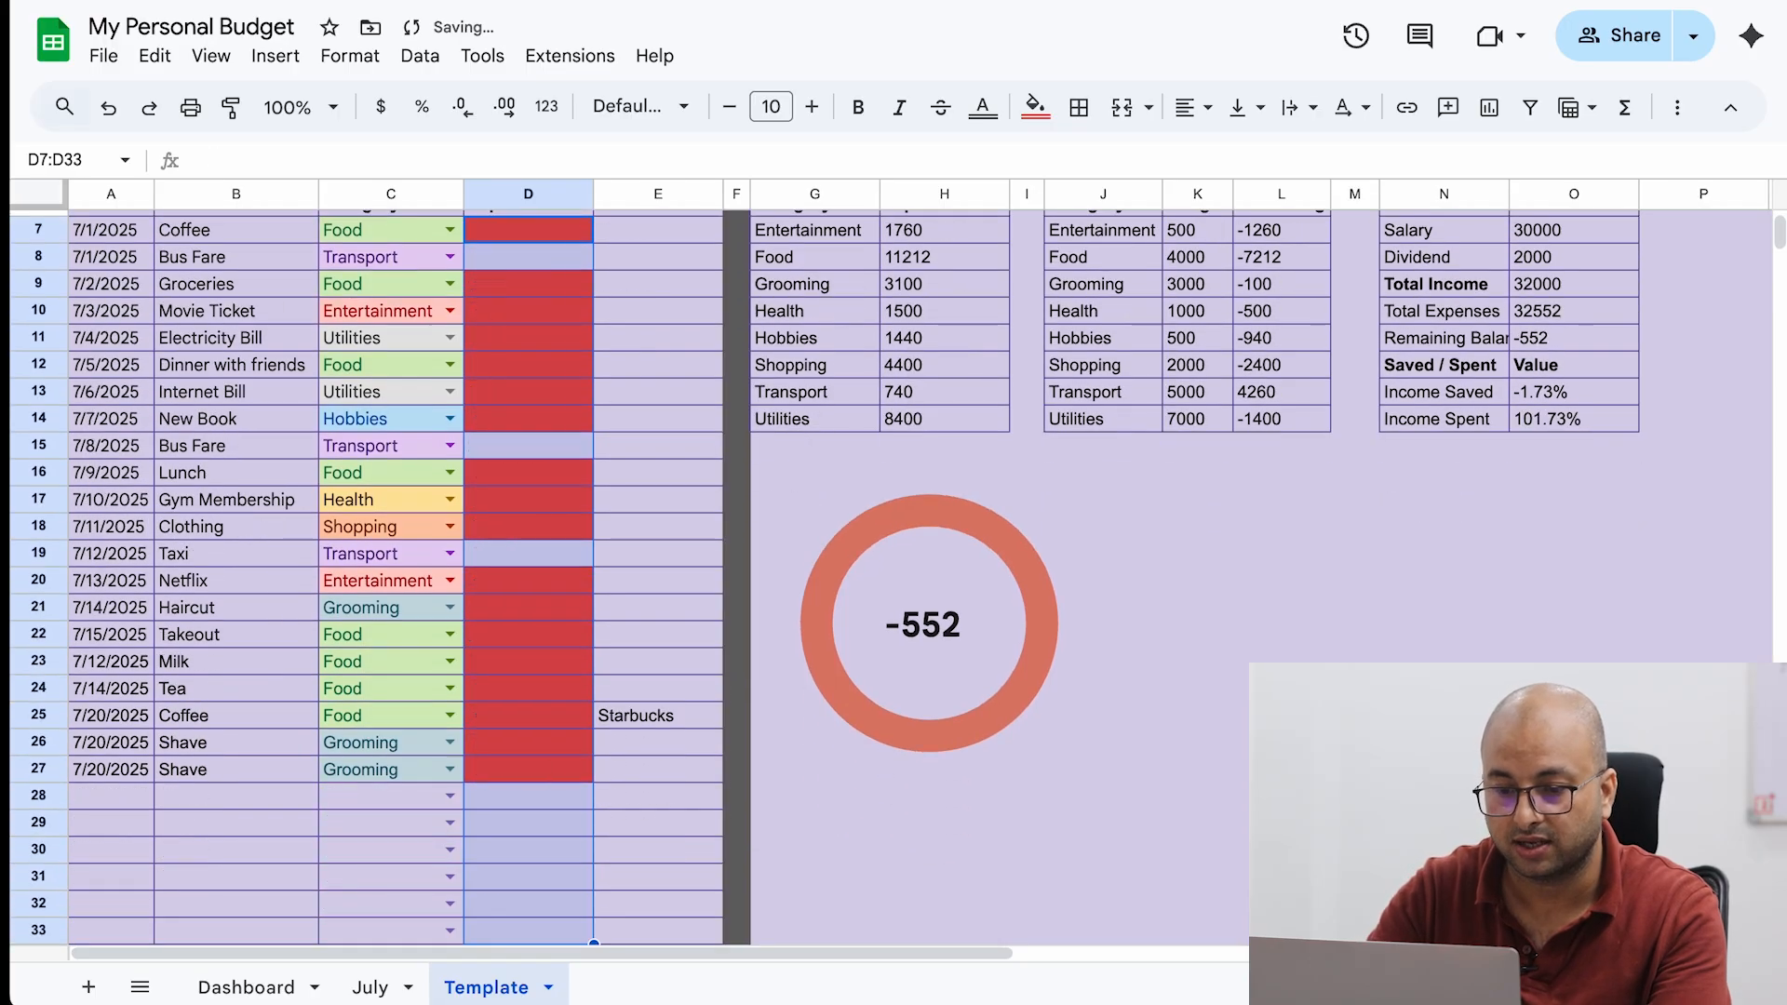
Clear all entries in the Item column of the transactions table, from B7 to B27.
key(Up)
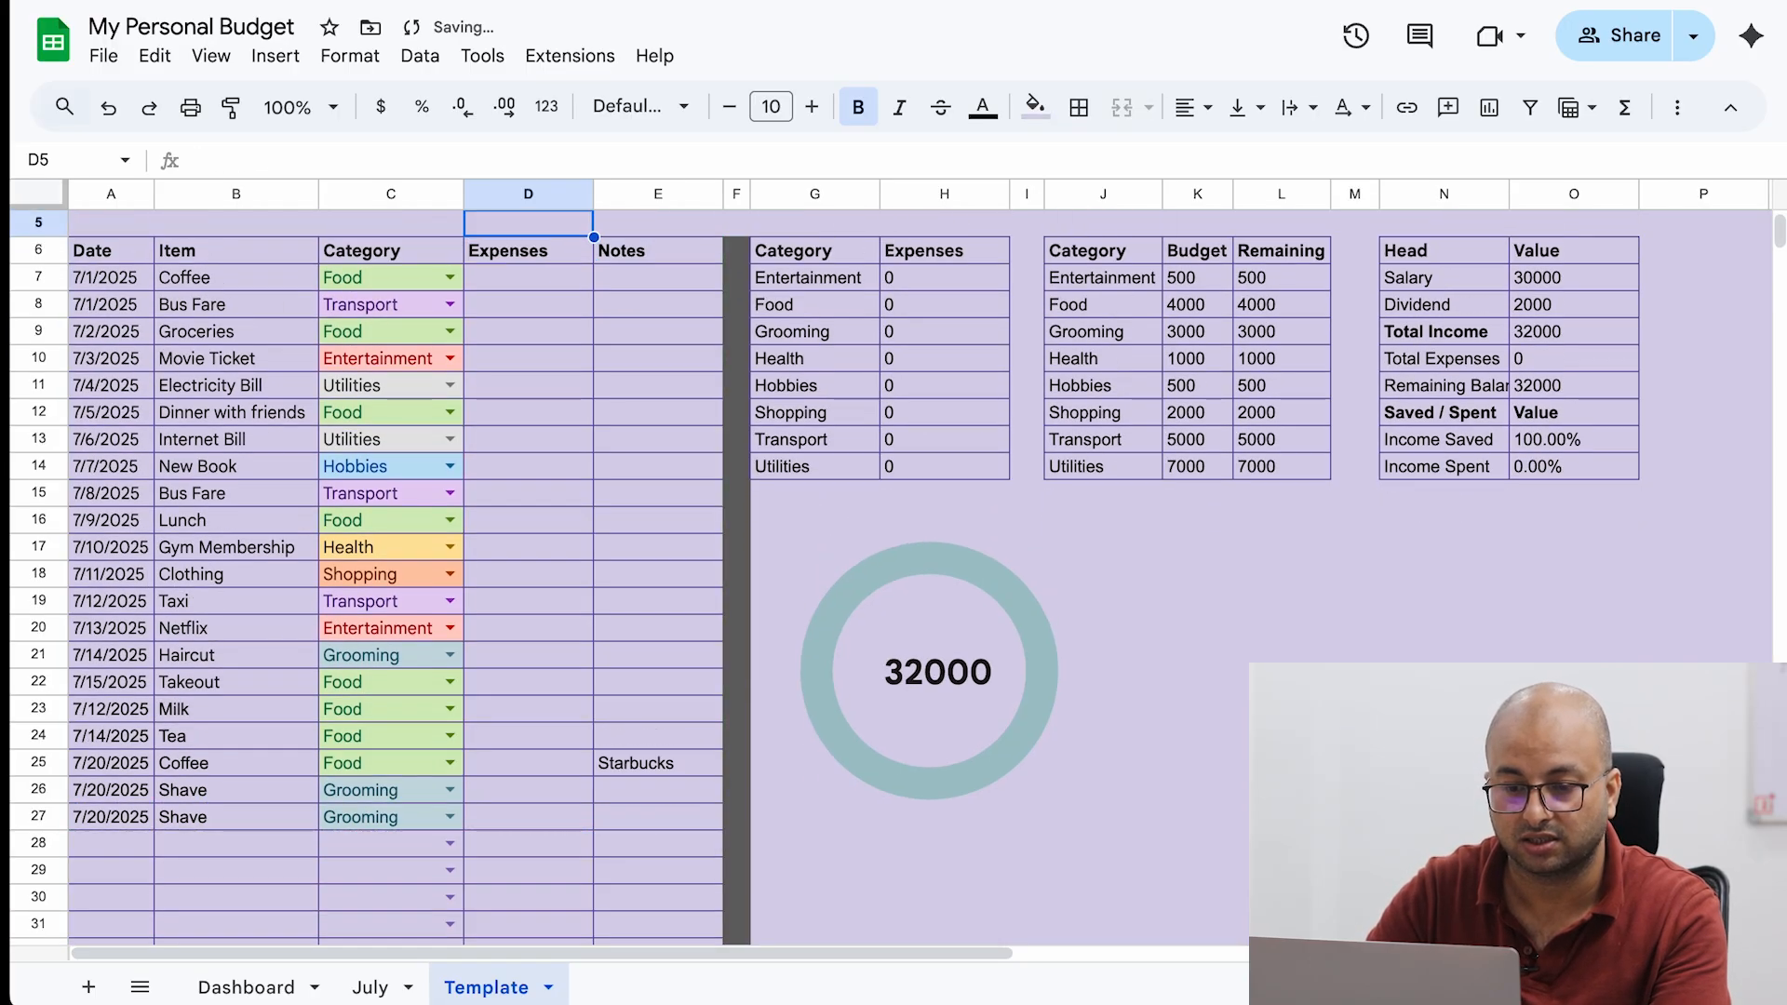
key(Up)
key(Left)
key(Left)
key(Down)
key(Down)
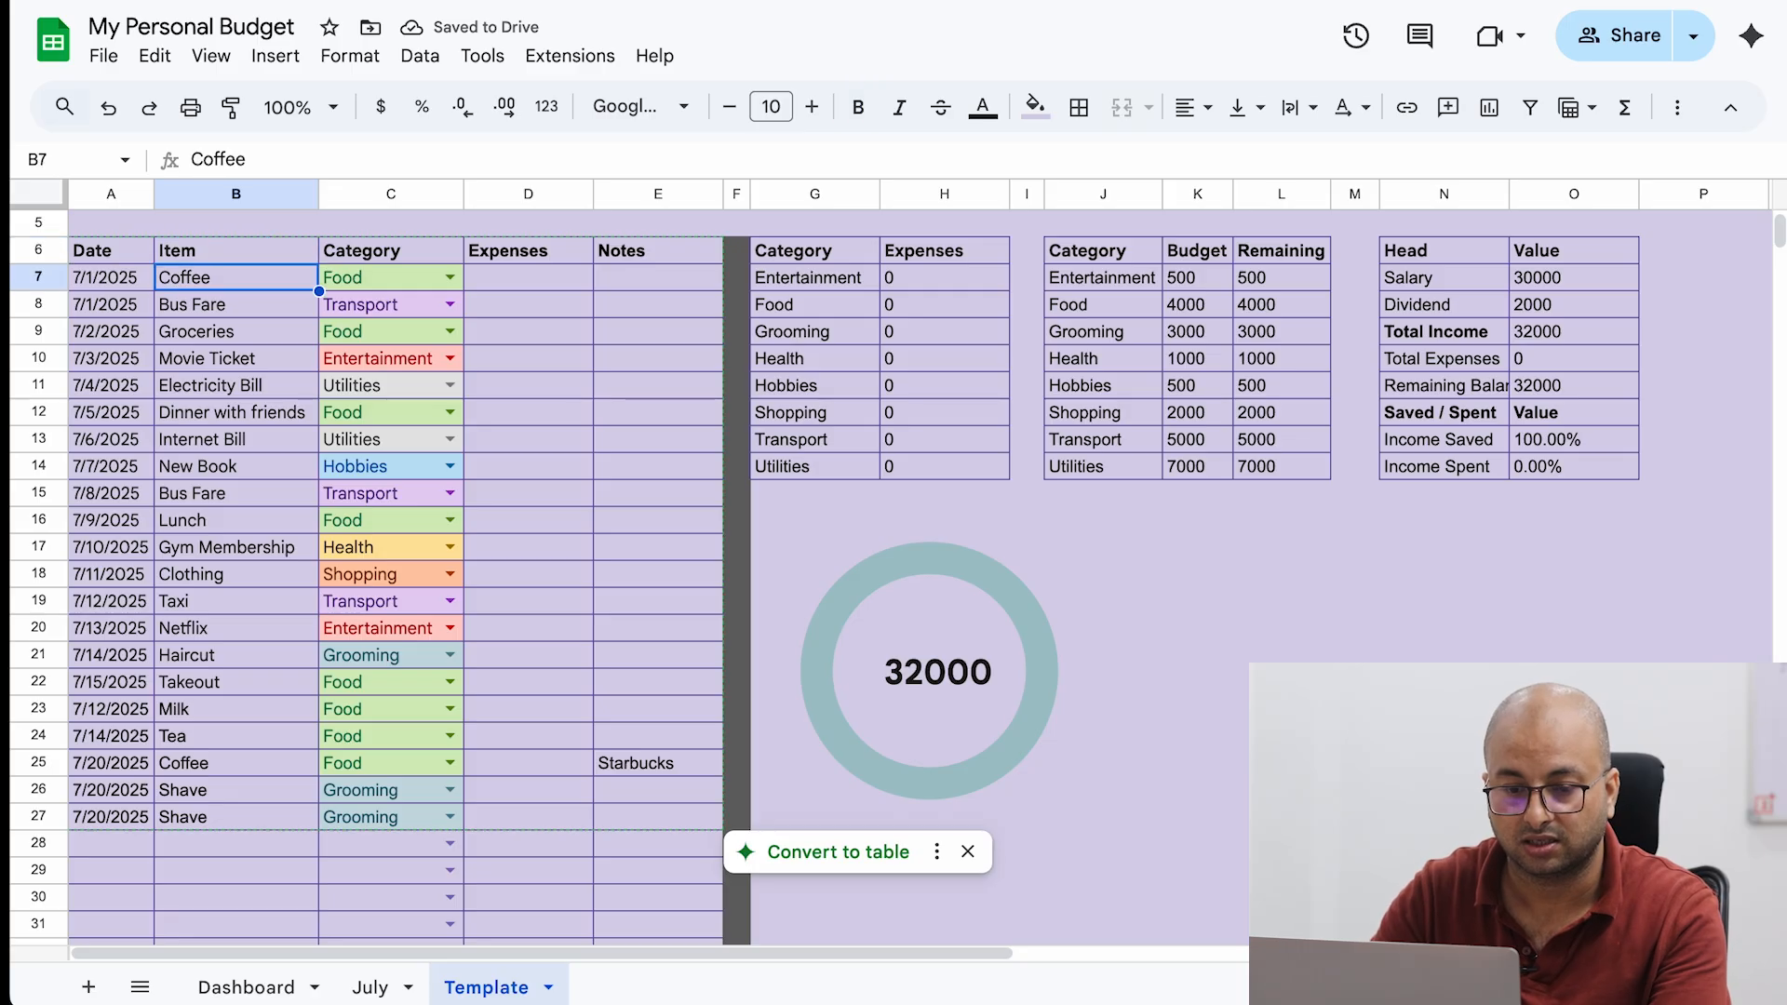
key(shift+Down)
key(shift+Down)
key(shift+Down)
key(shift+Down)
key(shift+Down)
key(shift+Down)
key(shift+Down)
key(shift+Down)
key(shift+Down)
key(shift+Down)
key(shift+Down)
key(shift+Down)
key(shift+Down)
key(shift+Down)
key(shift+Down)
key(shift+Down)
key(shift+Down)
key(shift+Down)
key(shift+Down)
key(shift+Down)
key(shift+Down)
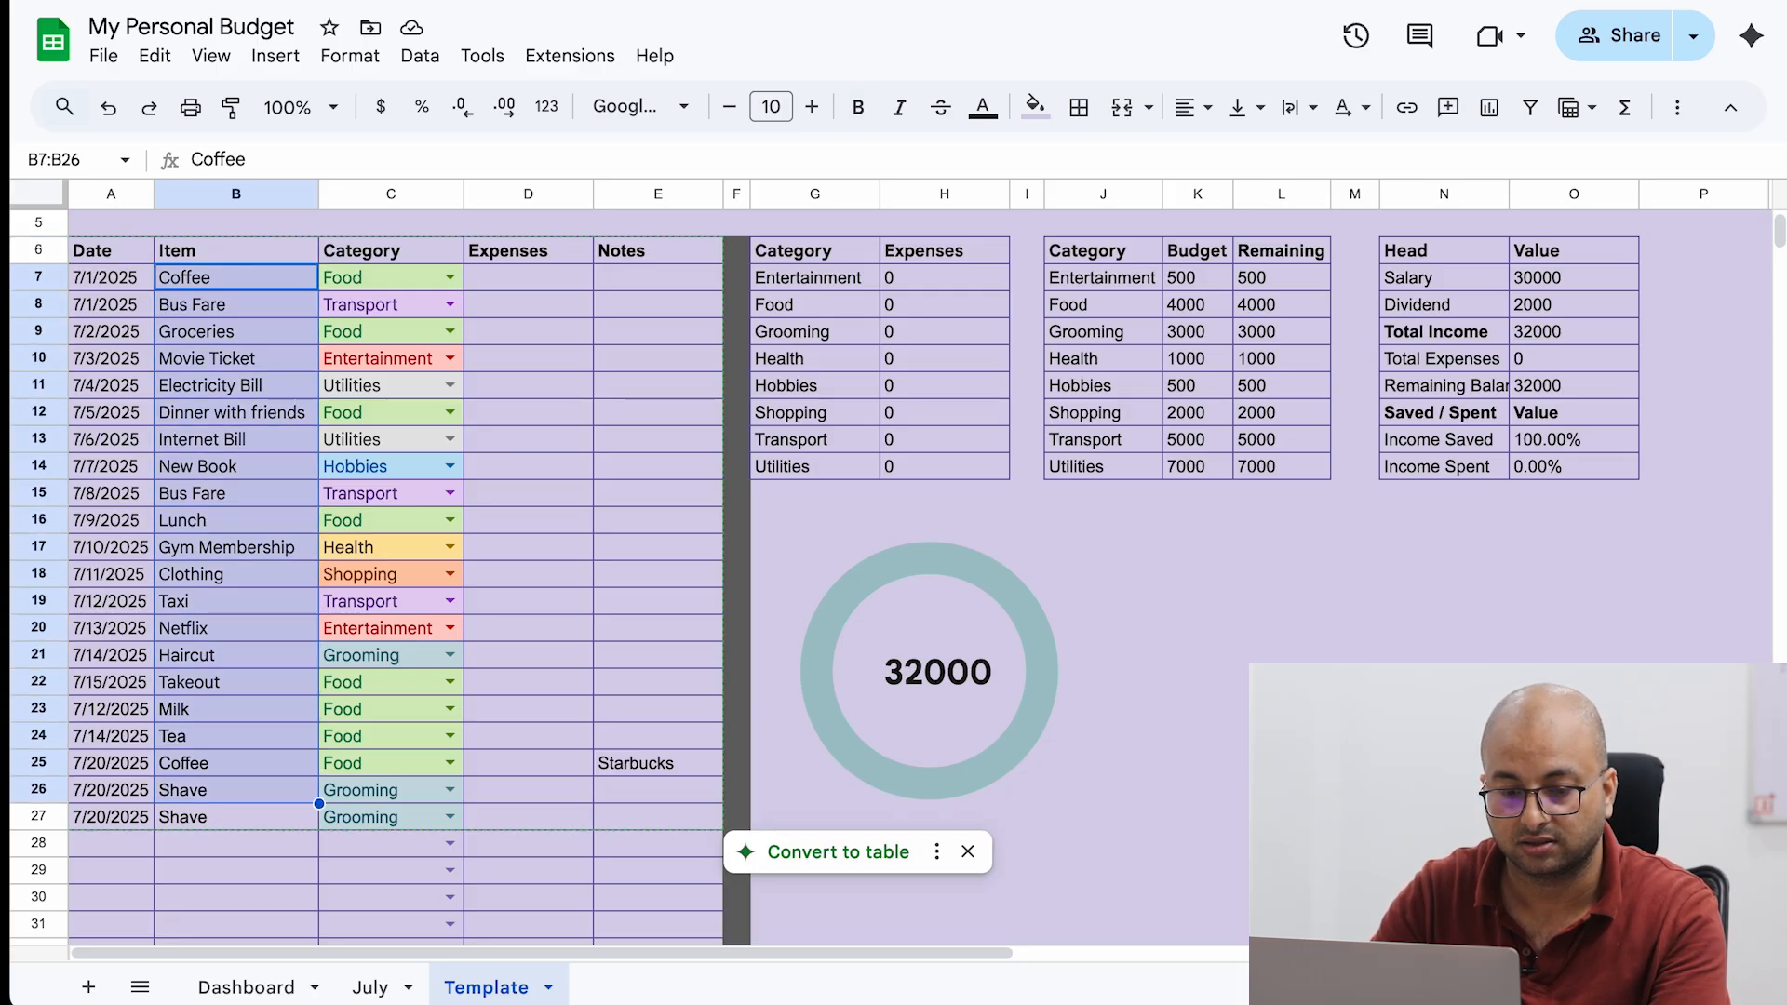
key(Delete)
Clear all selected categories in the Category column of the transactions table, from C7 to C27.
key(Up)
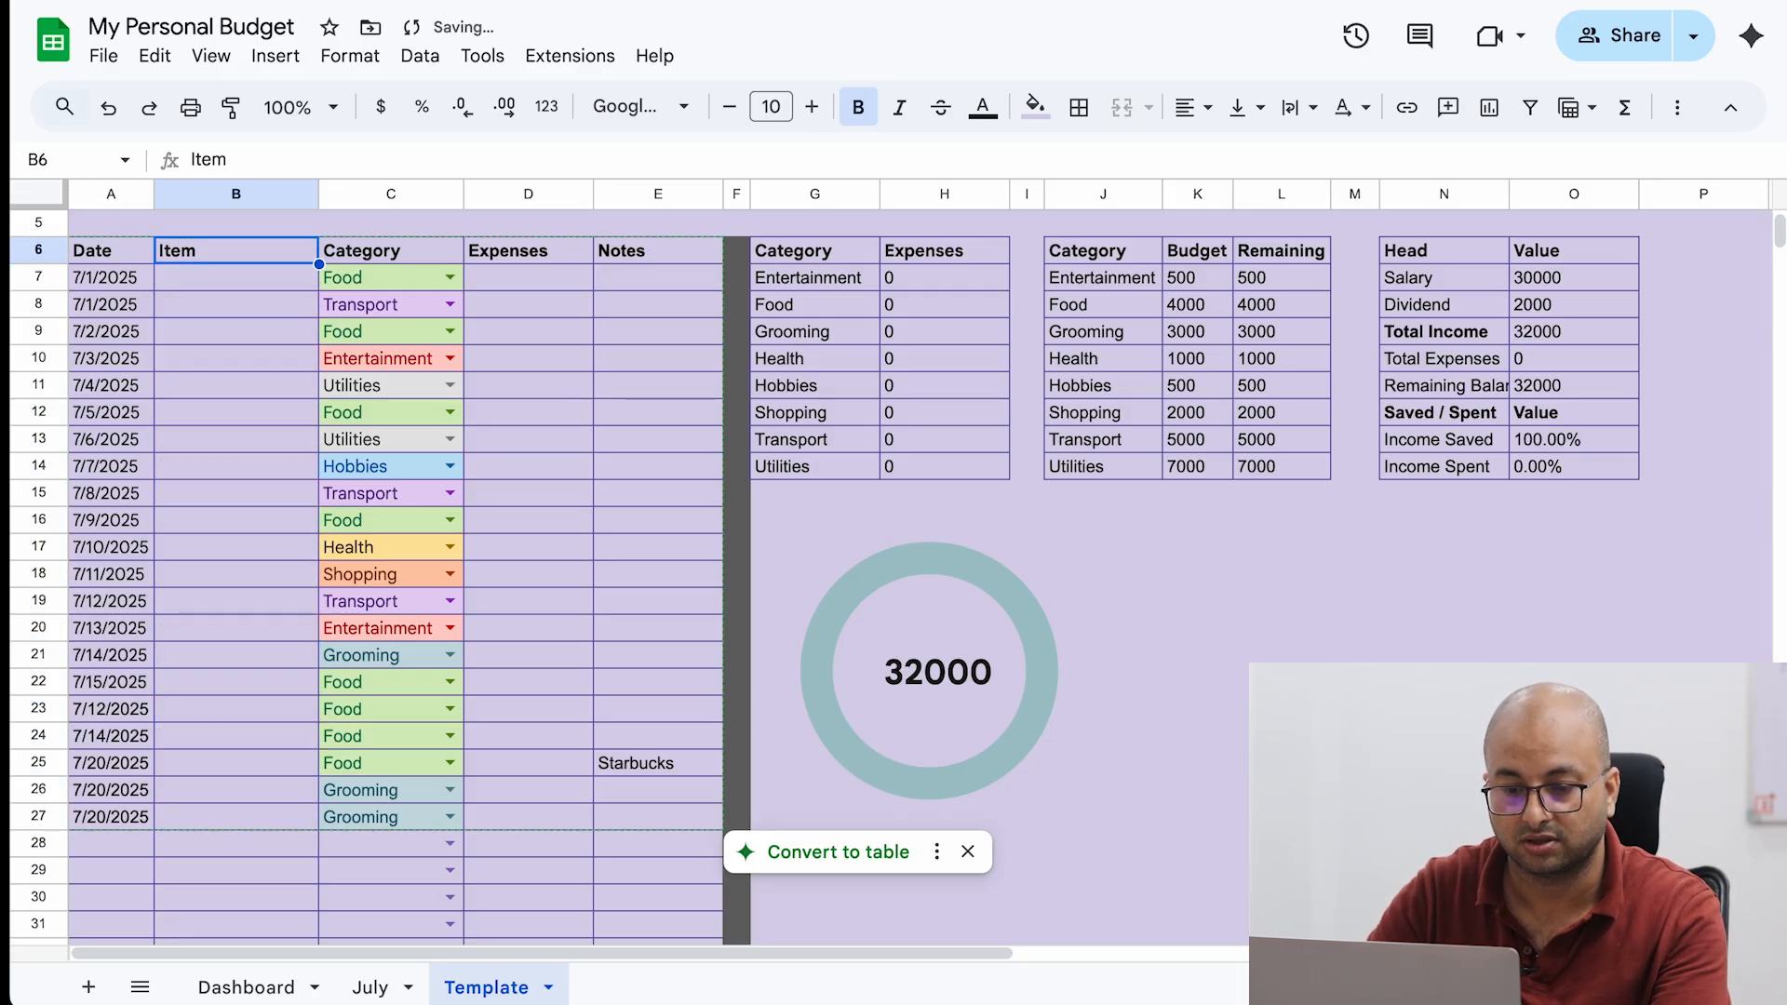
key(Right)
key(Down)
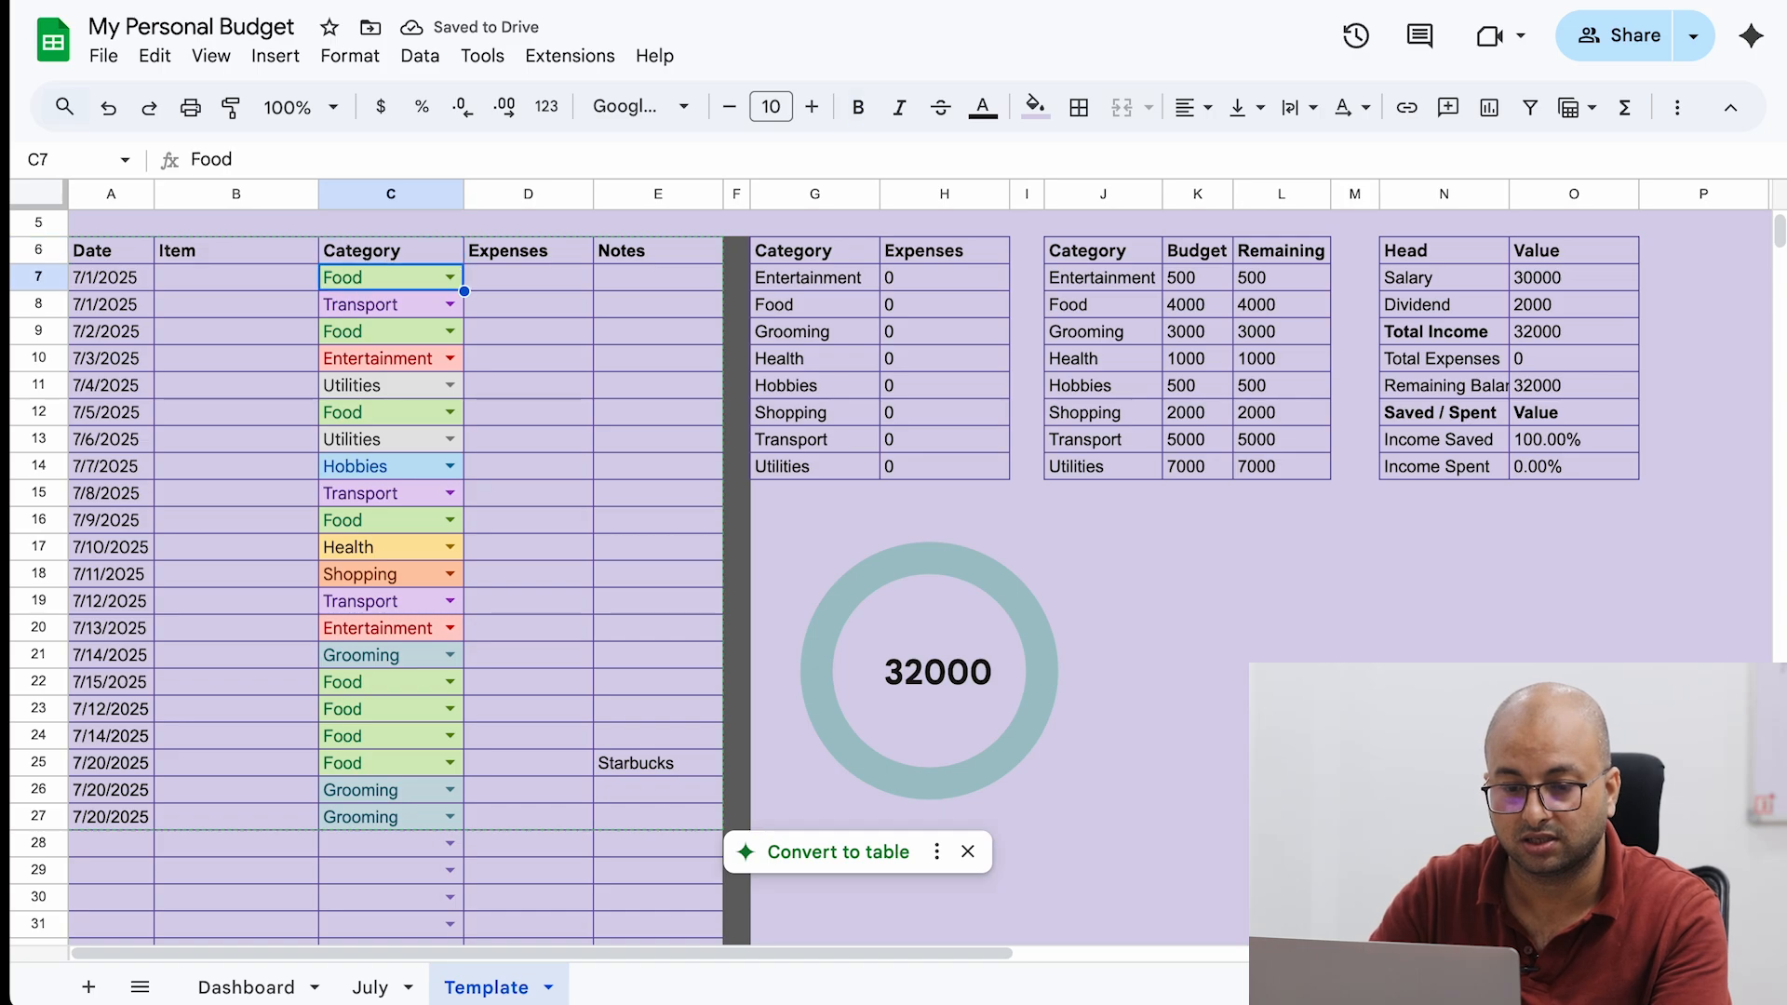
key(shift+Down)
key(shift+Down)
key(shift+Down)
key(shift+Down)
key(shift+Down)
key(shift+Down)
key(shift+Down)
key(shift+Down)
key(shift+Down)
key(shift+Down)
key(shift+Down)
key(shift+Down)
key(shift+Down)
key(shift+Down)
key(shift+Down)
key(shift+Down)
key(shift+Down)
key(shift+Down)
key(shift+Down)
key(shift+Down)
key(shift+Down)
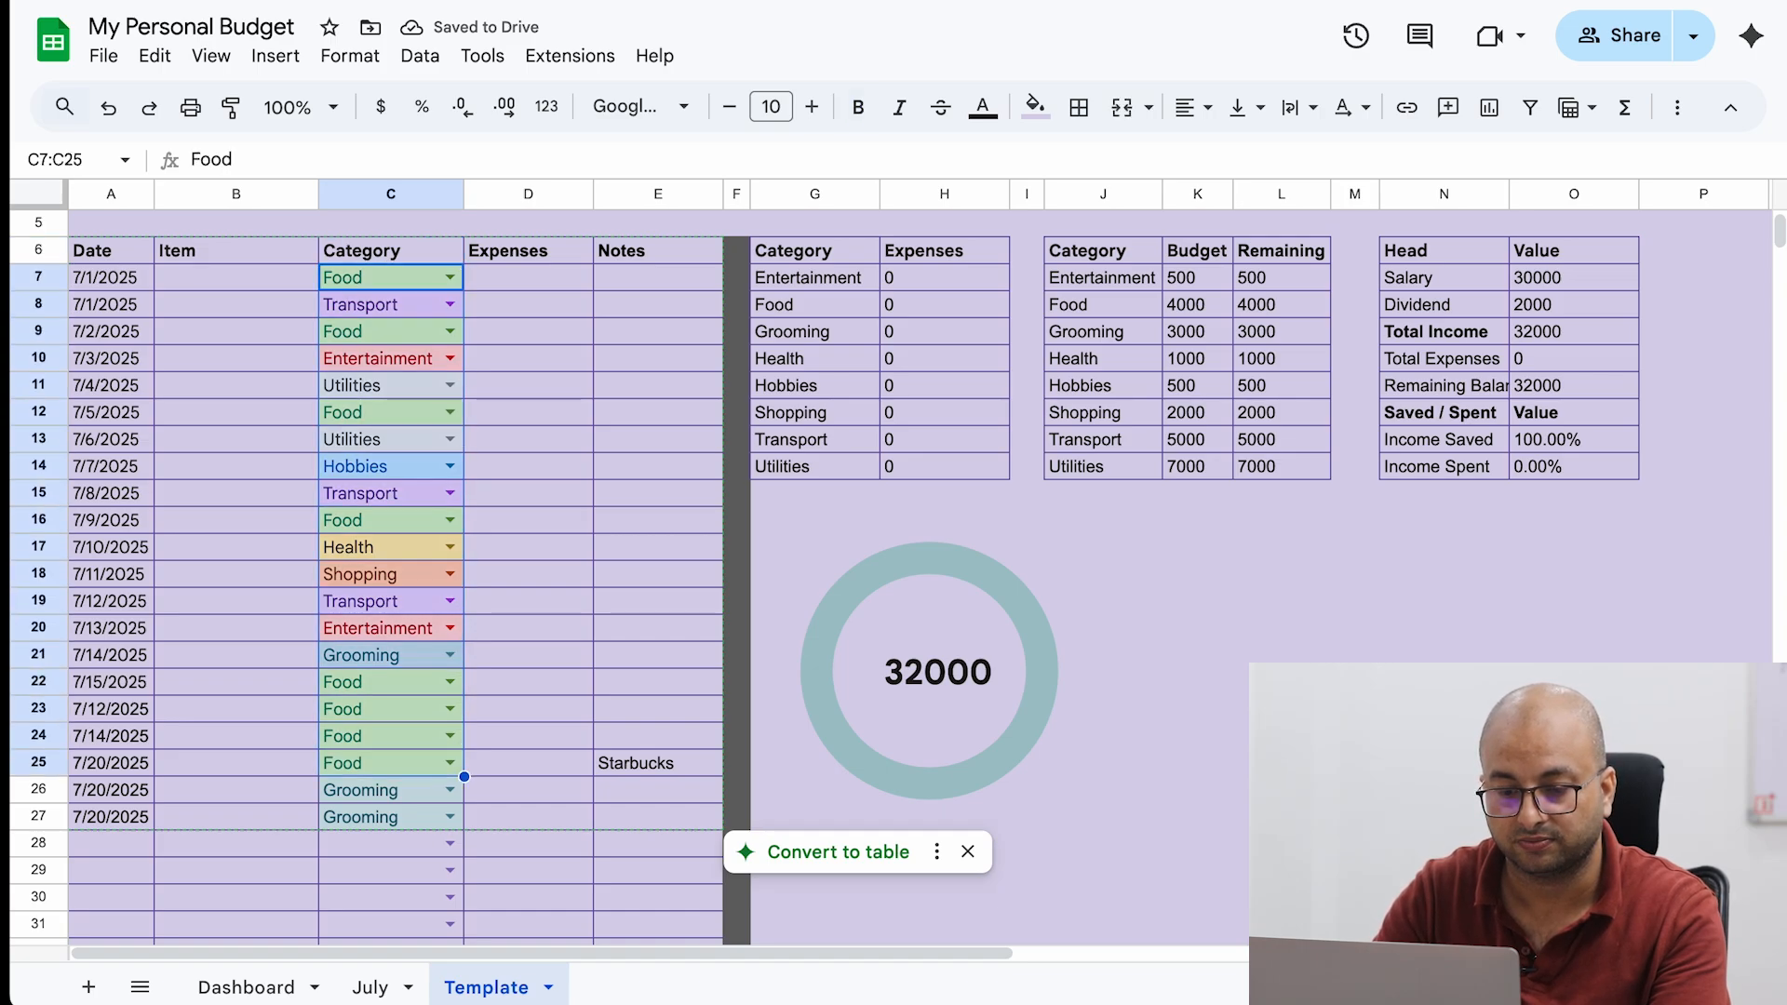
key(Delete)
Change the month title above Monthly Transactions to August 2025 by setting its date to 8/1/2025.
key(Up)
key(Up)
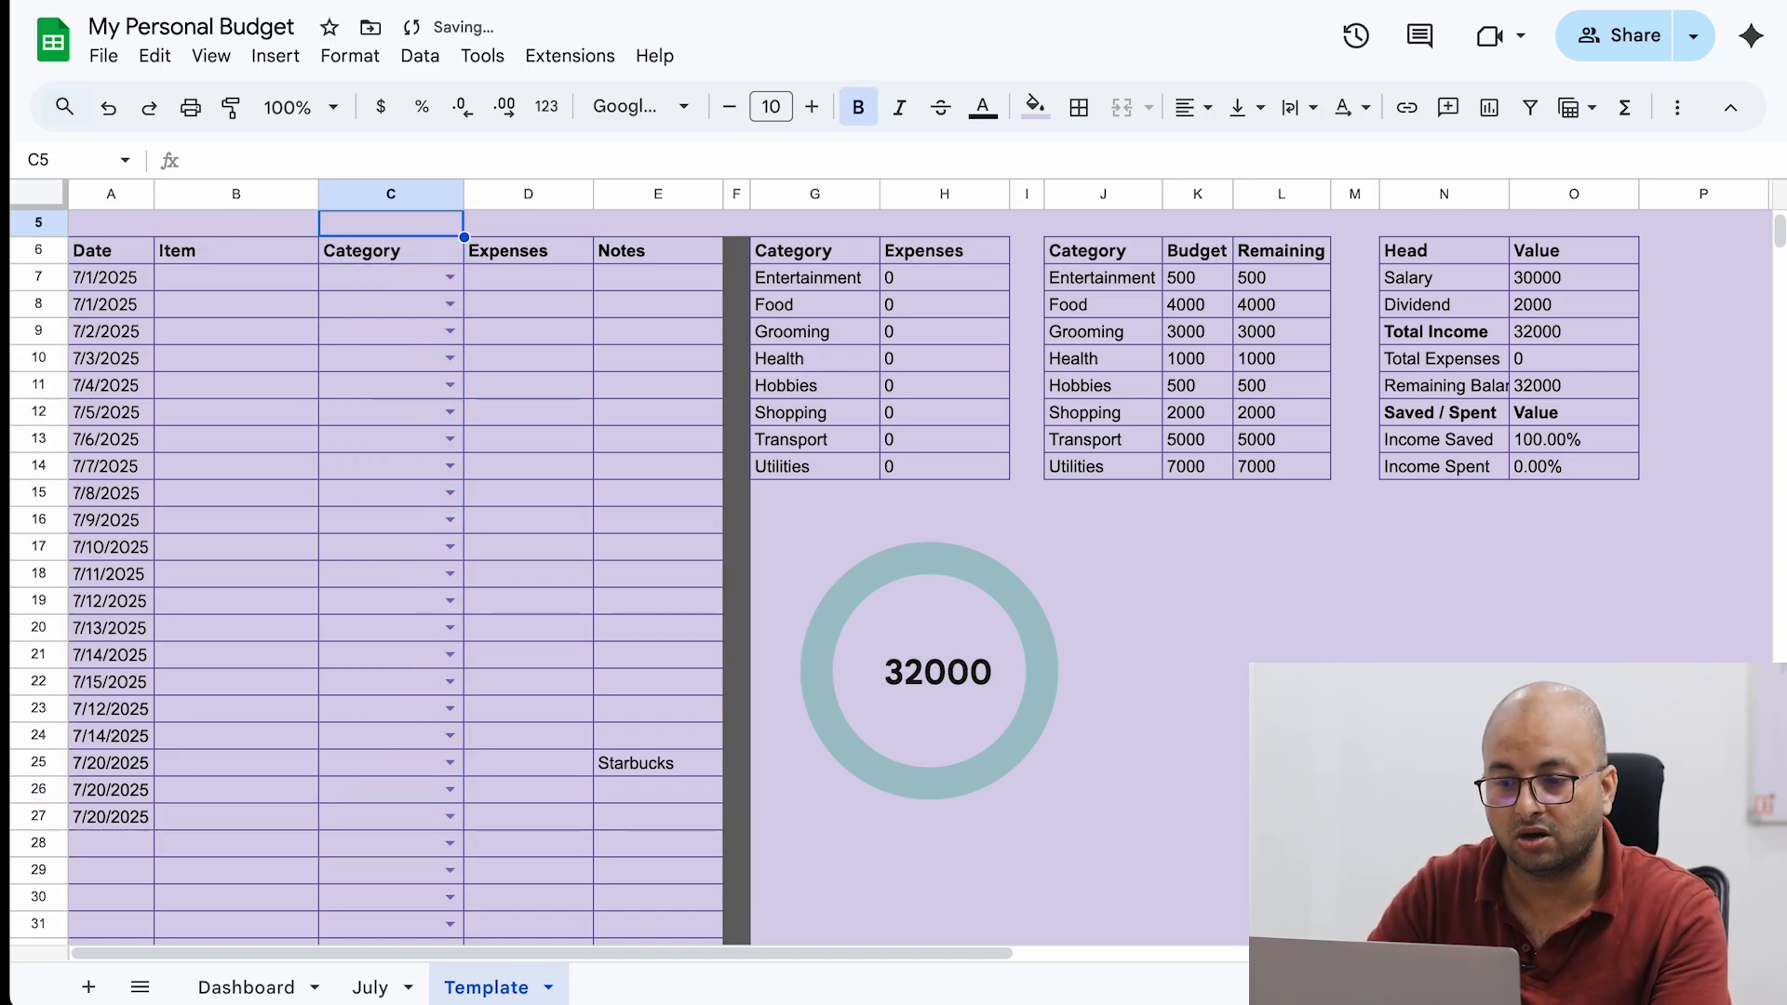
key(Up)
key(Up)
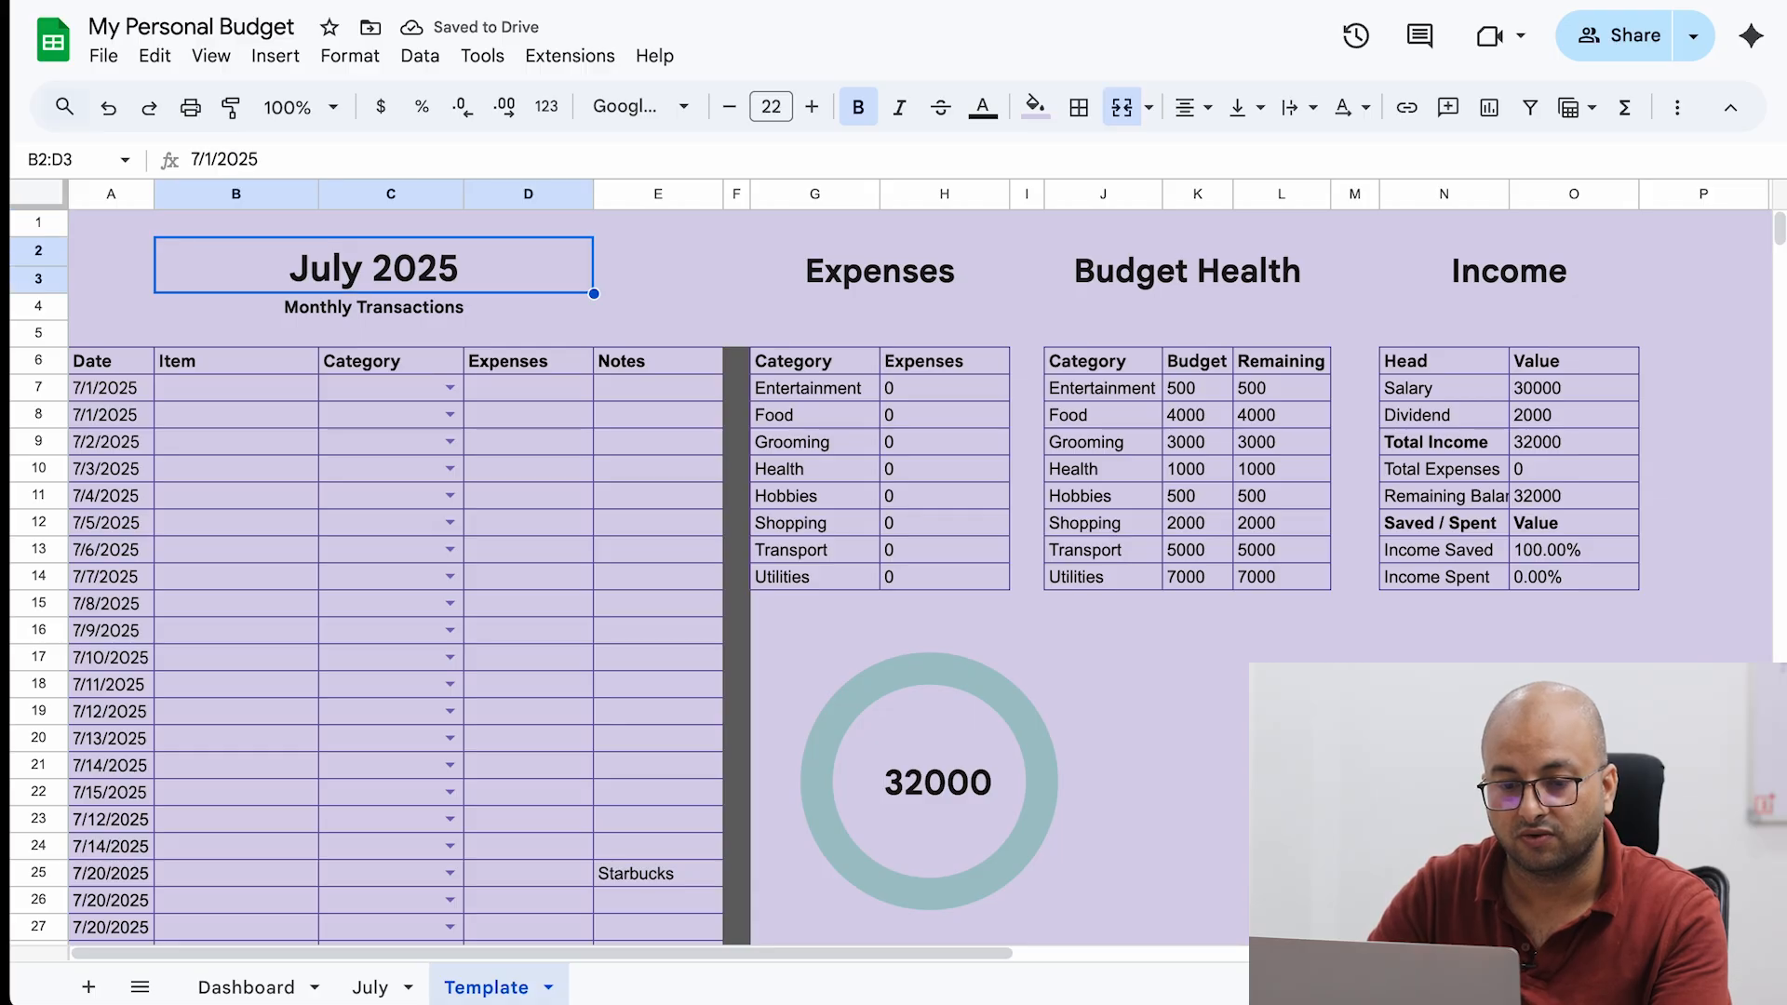
key(Return)
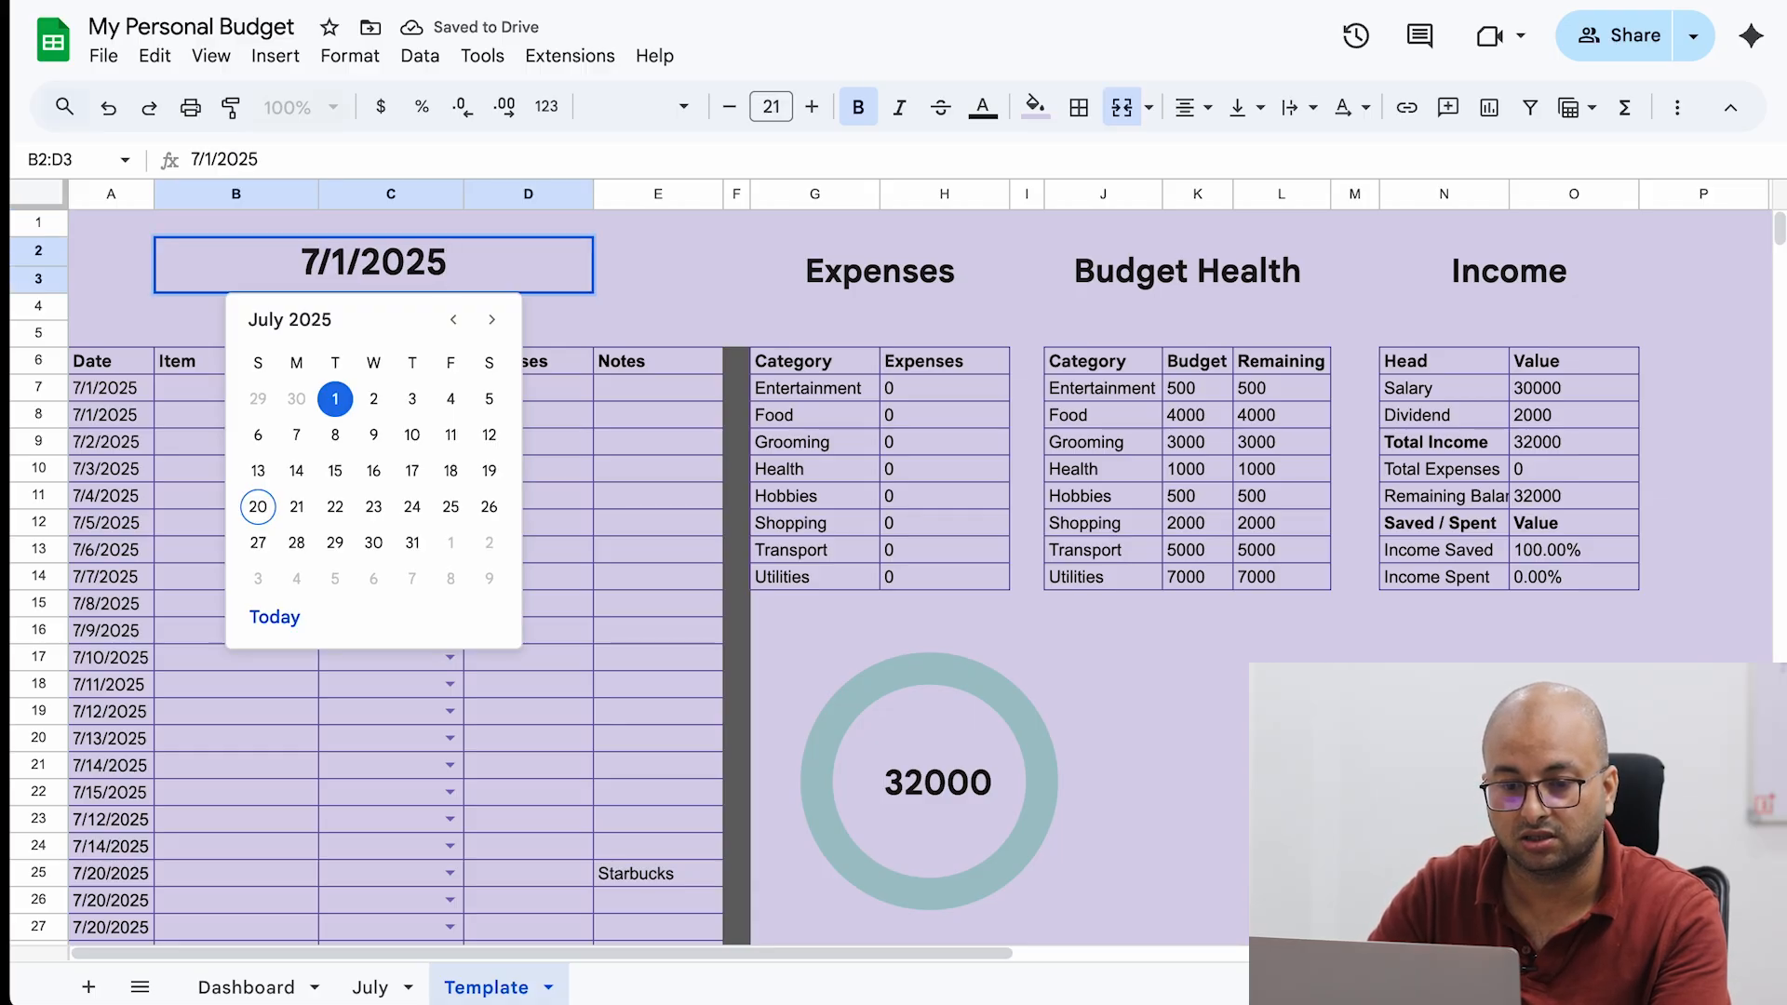
key(Escape)
key(Return)
key(Left)
key(Left)
key(Left)
key(Left)
key(Left)
key(Left)
key(shift+Right)
key(Left)
key(Left)
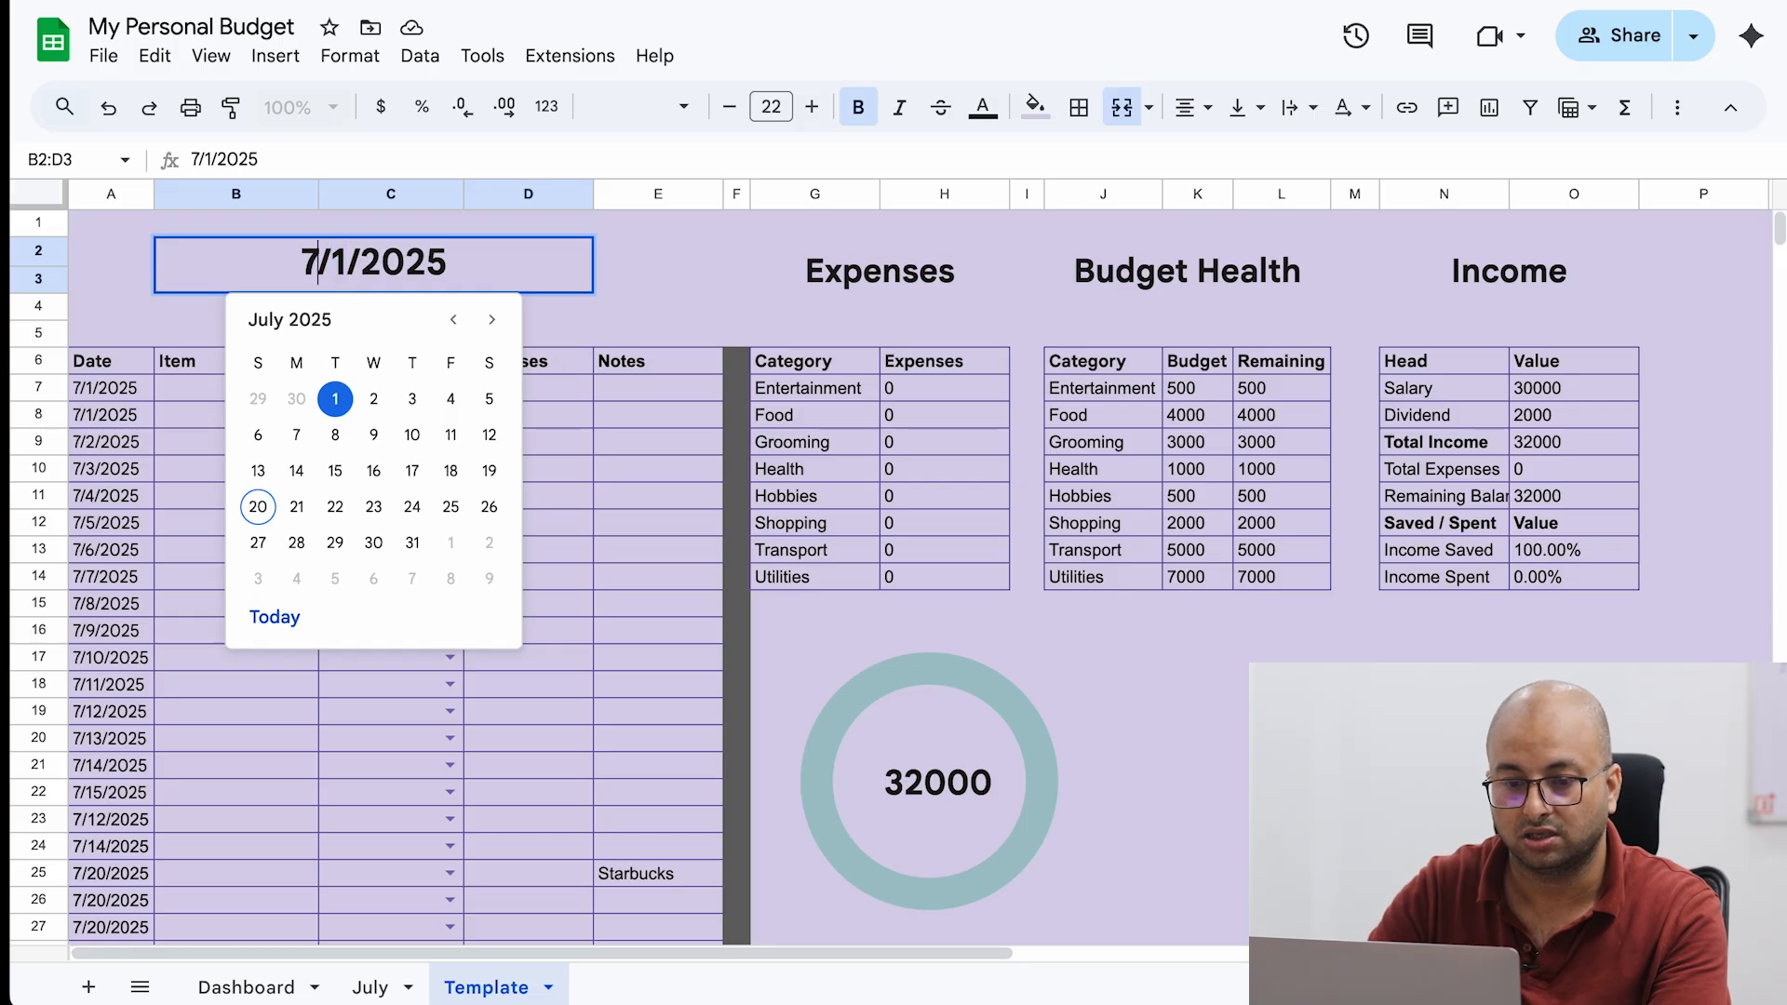
key(BackSpace)
text(8)
key(Return)
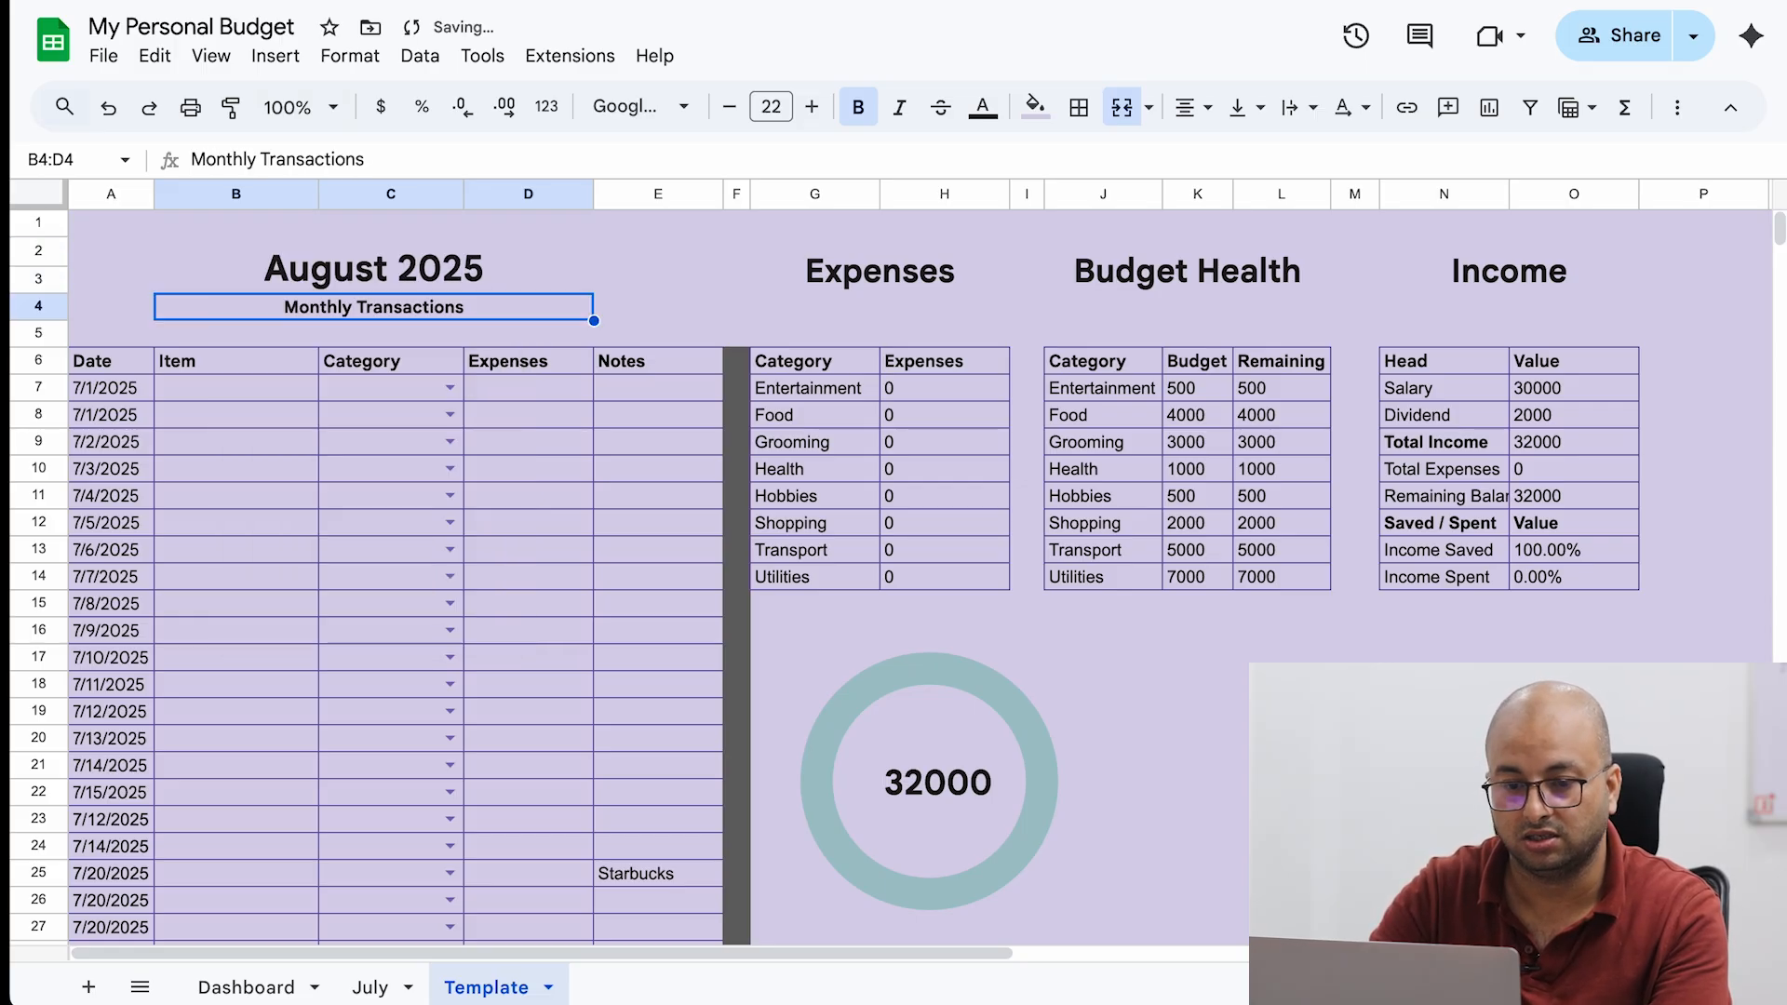
Change the month title above Monthly Transactions to September 2025 by setting its date to 9/1/2025.
key(Up)
key(Return)
key(Home)
key(shift+Right)
text(9)
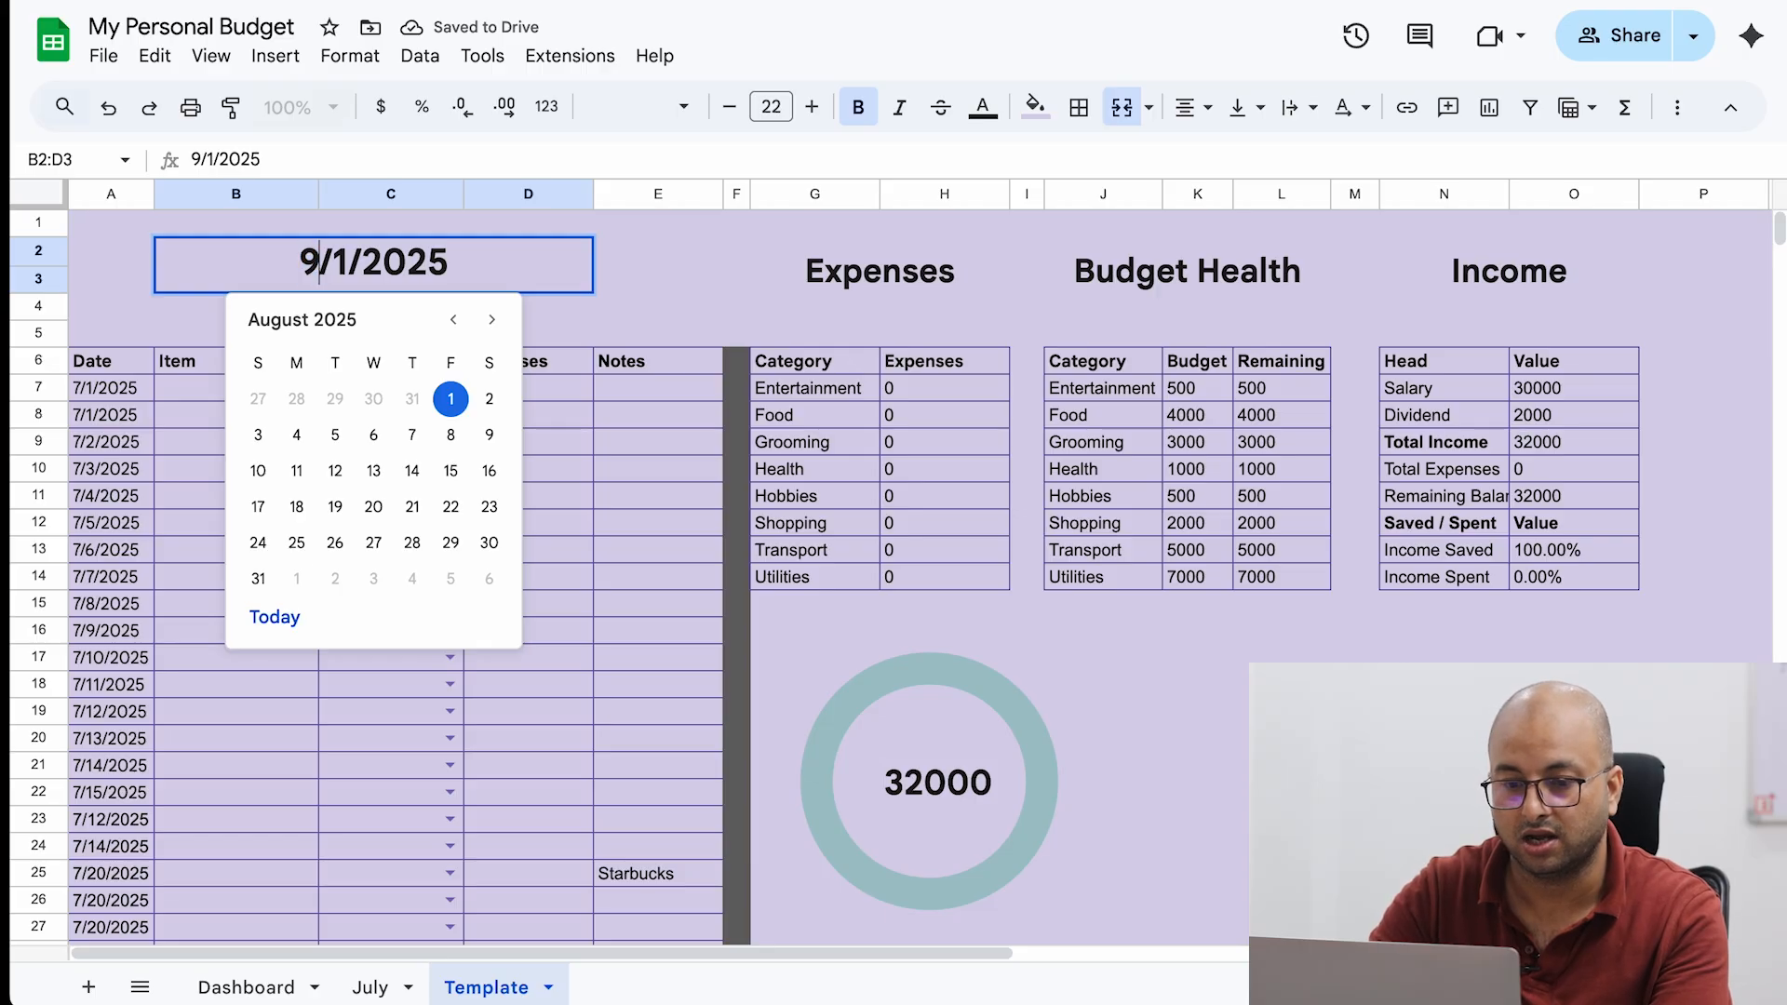
key(Return)
key(Up)
key(Down)
key(Down)
key(Down)
key(Down)
key(Down)
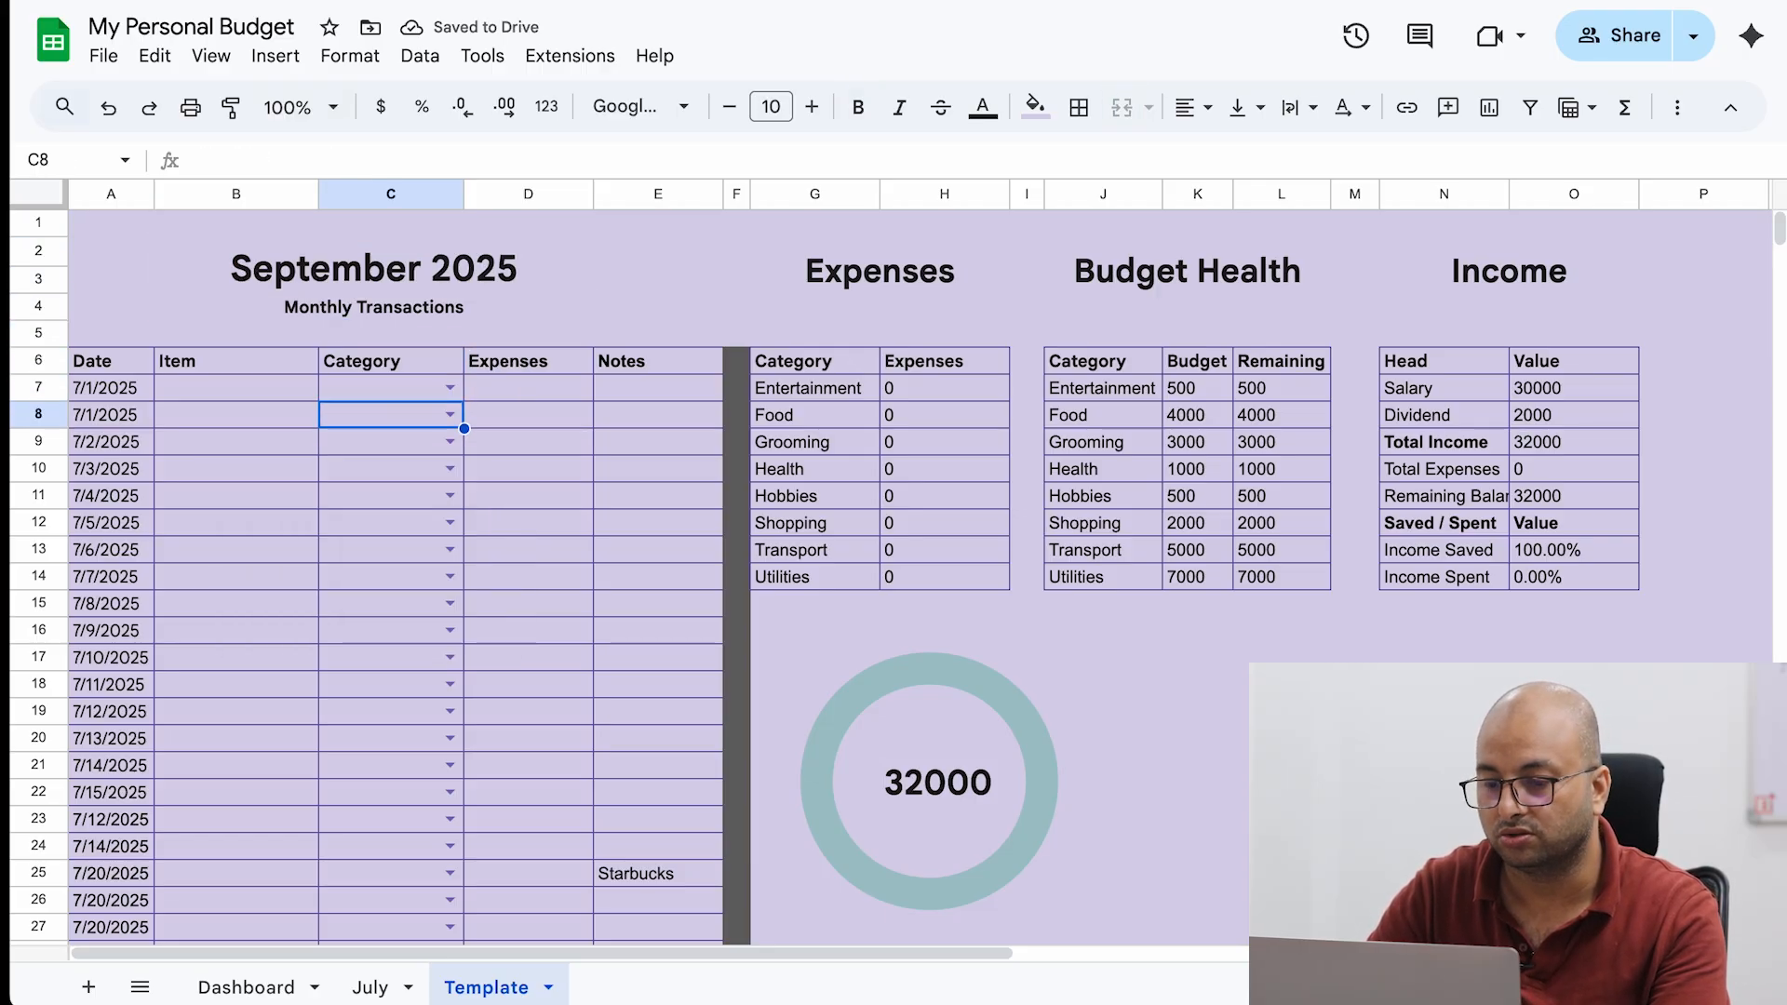
key(Down)
key(Down)
key(Down)
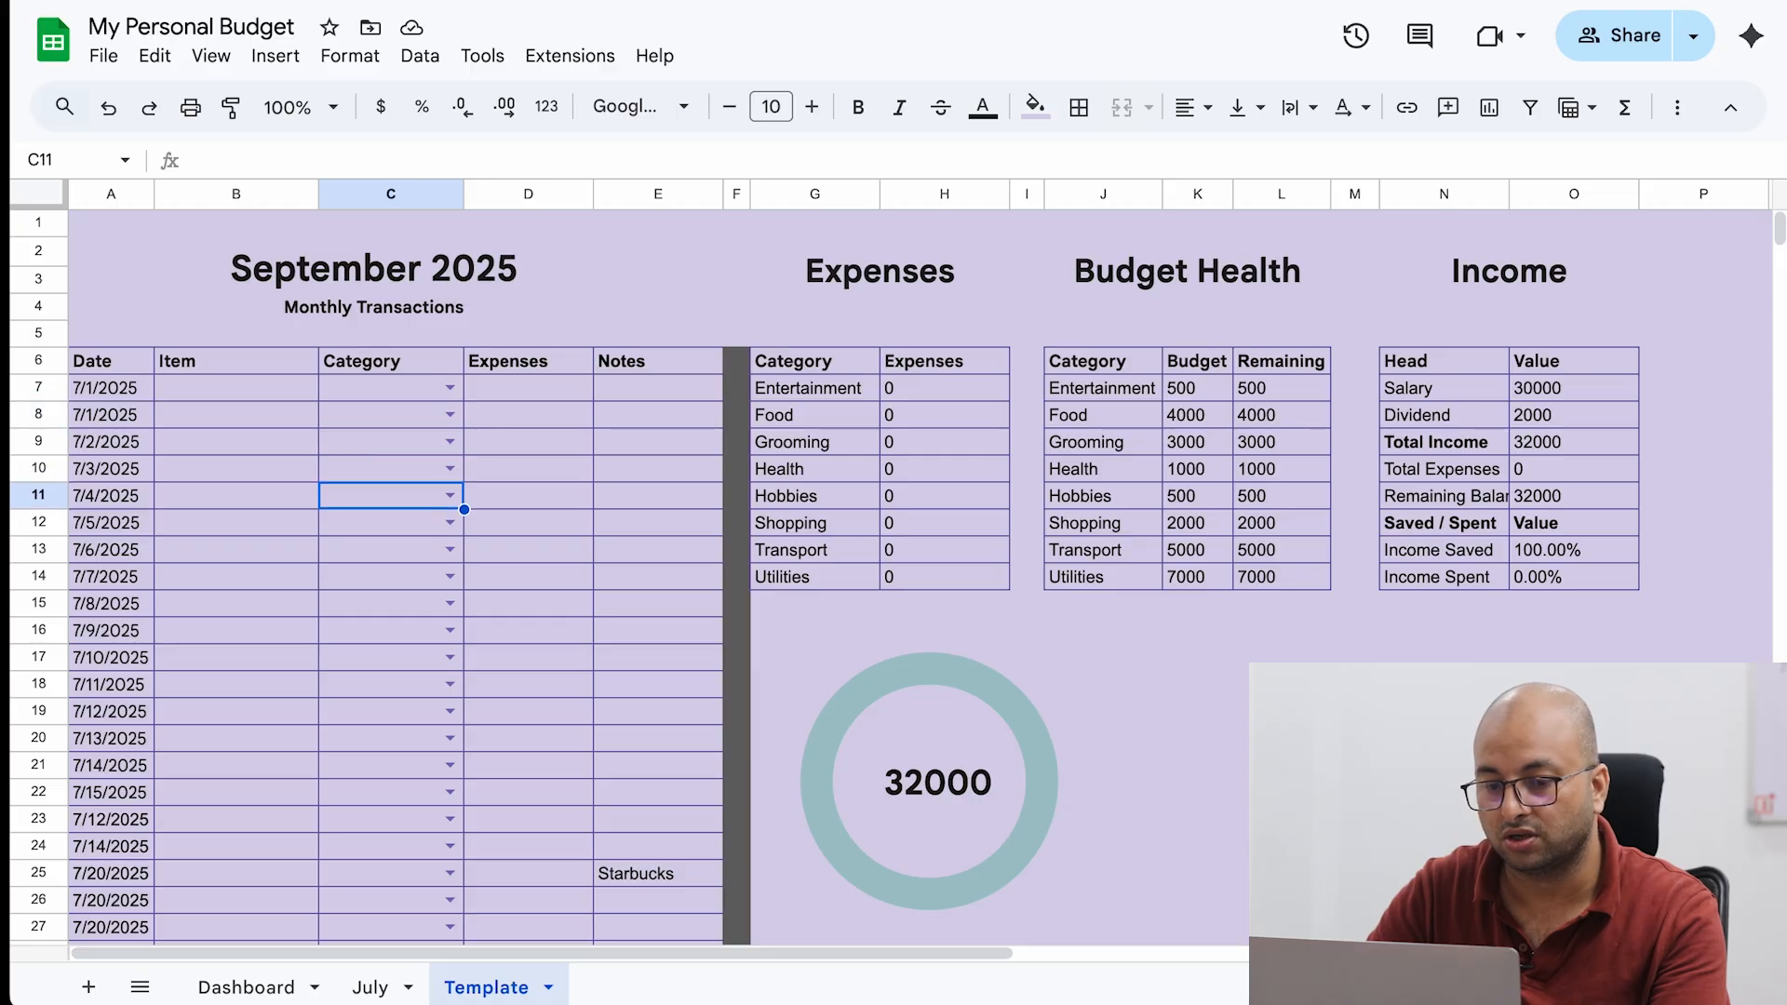
Set the Salary value in the Income table to 50000.
key(Up)
key(Up)
key(Up)
key(Right)
key(Right)
key(Right)
key(Right)
key(Right)
key(Right)
key(Right)
key(Right)
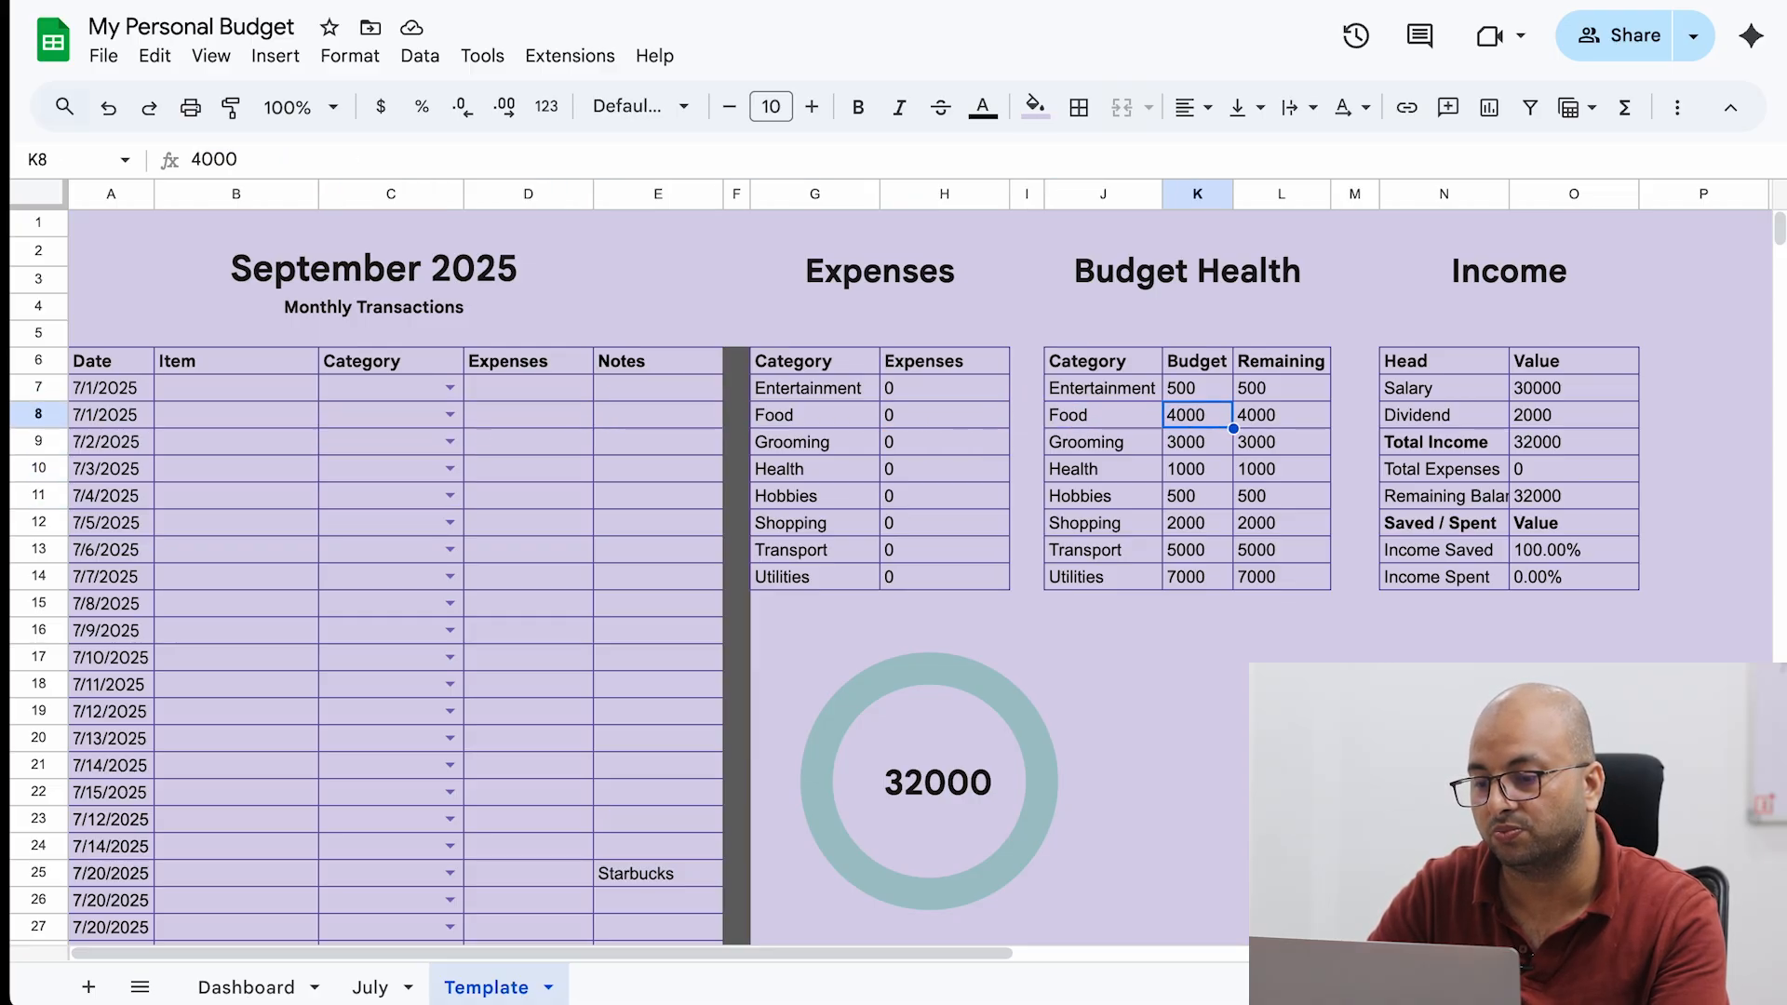
key(Right)
key(Right)
key(Right)
key(Up)
key(Right)
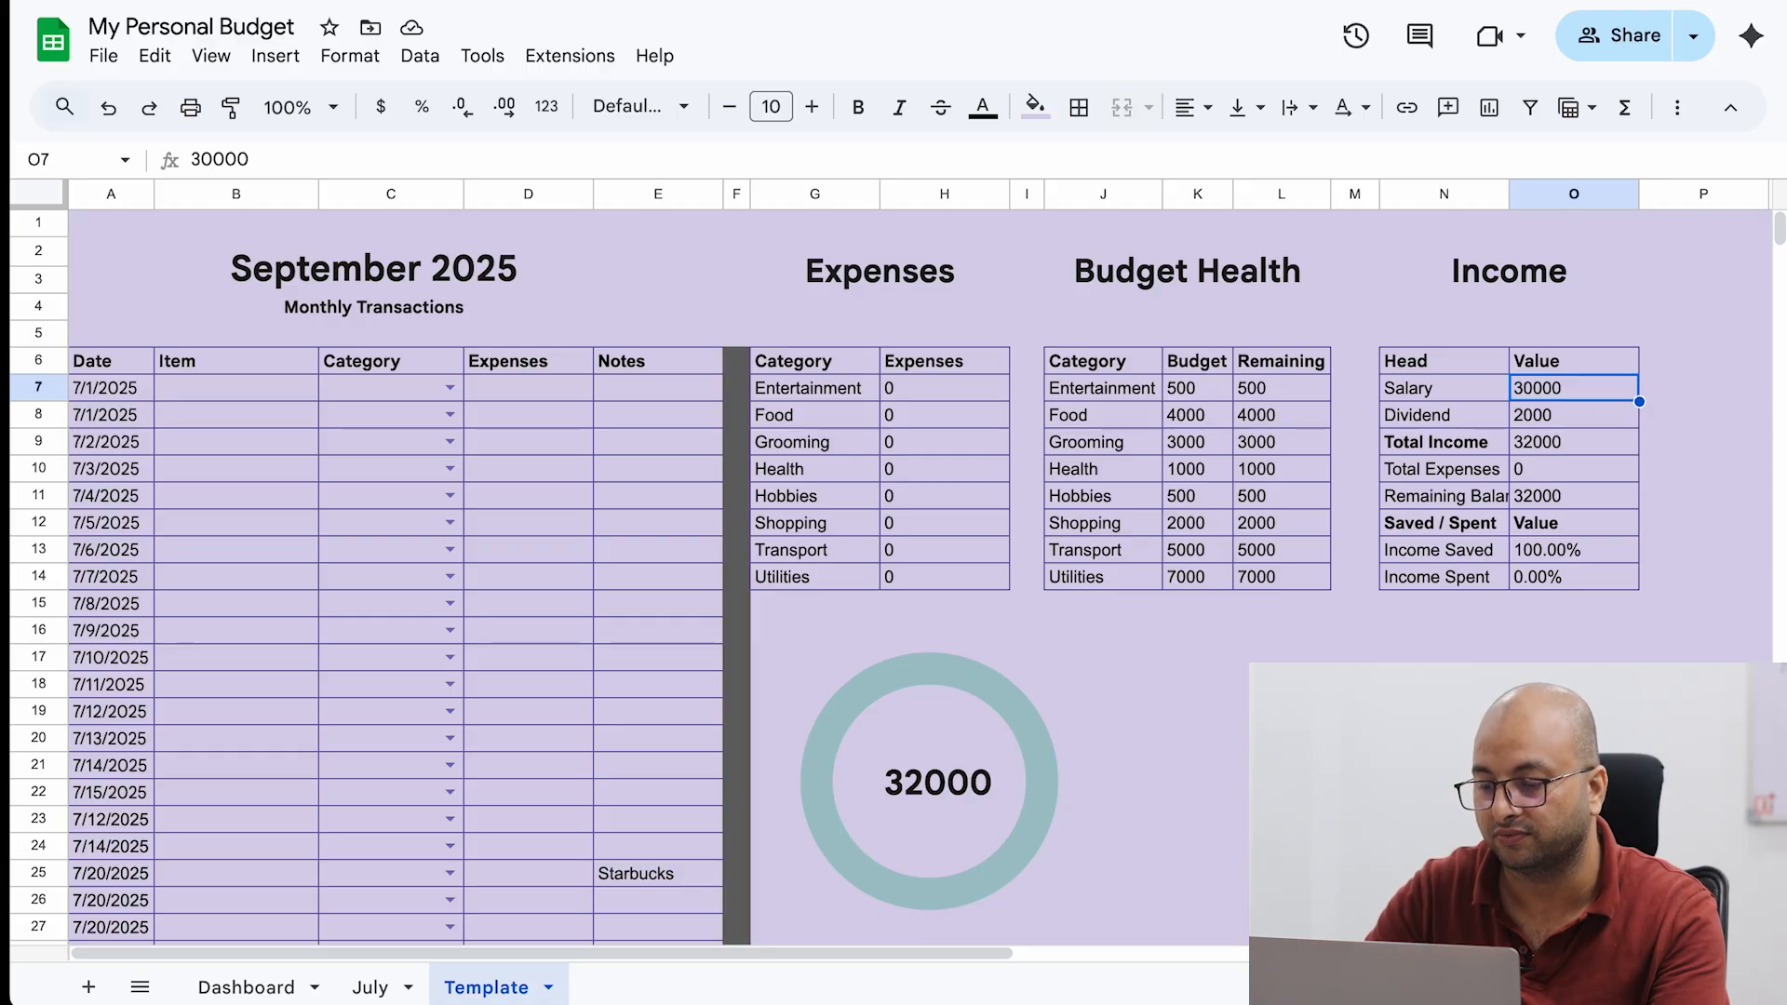
key(Delete)
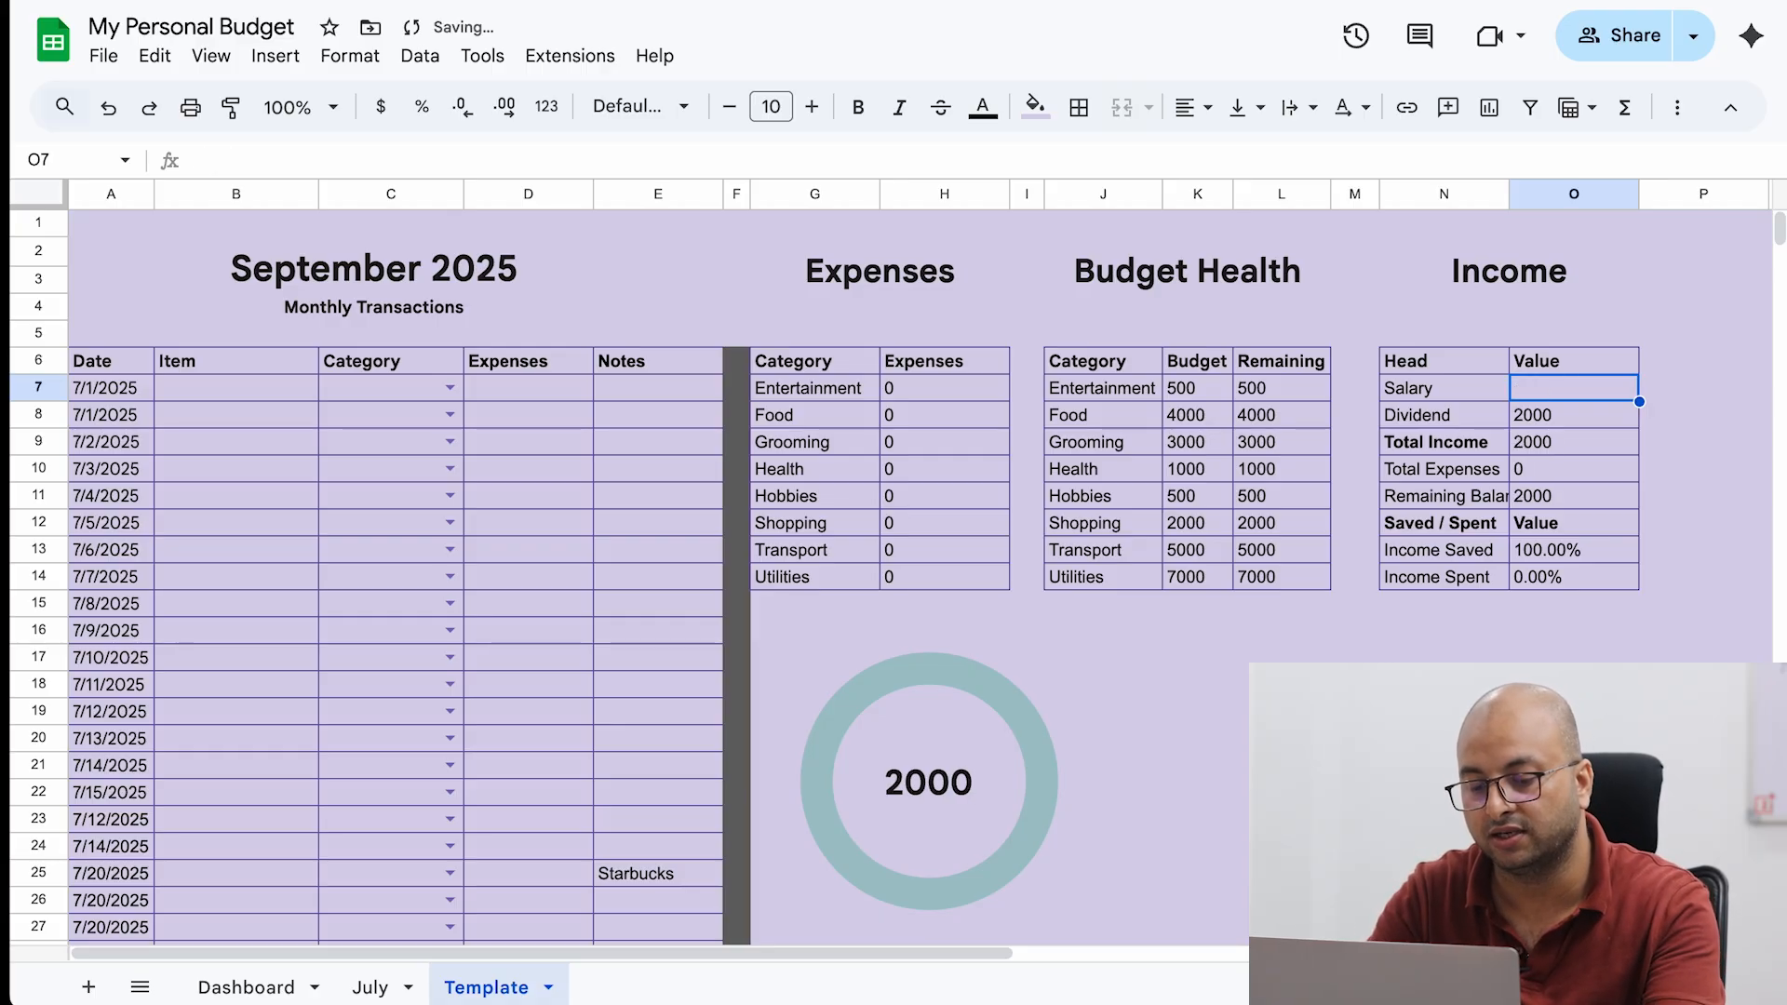
text(50000)
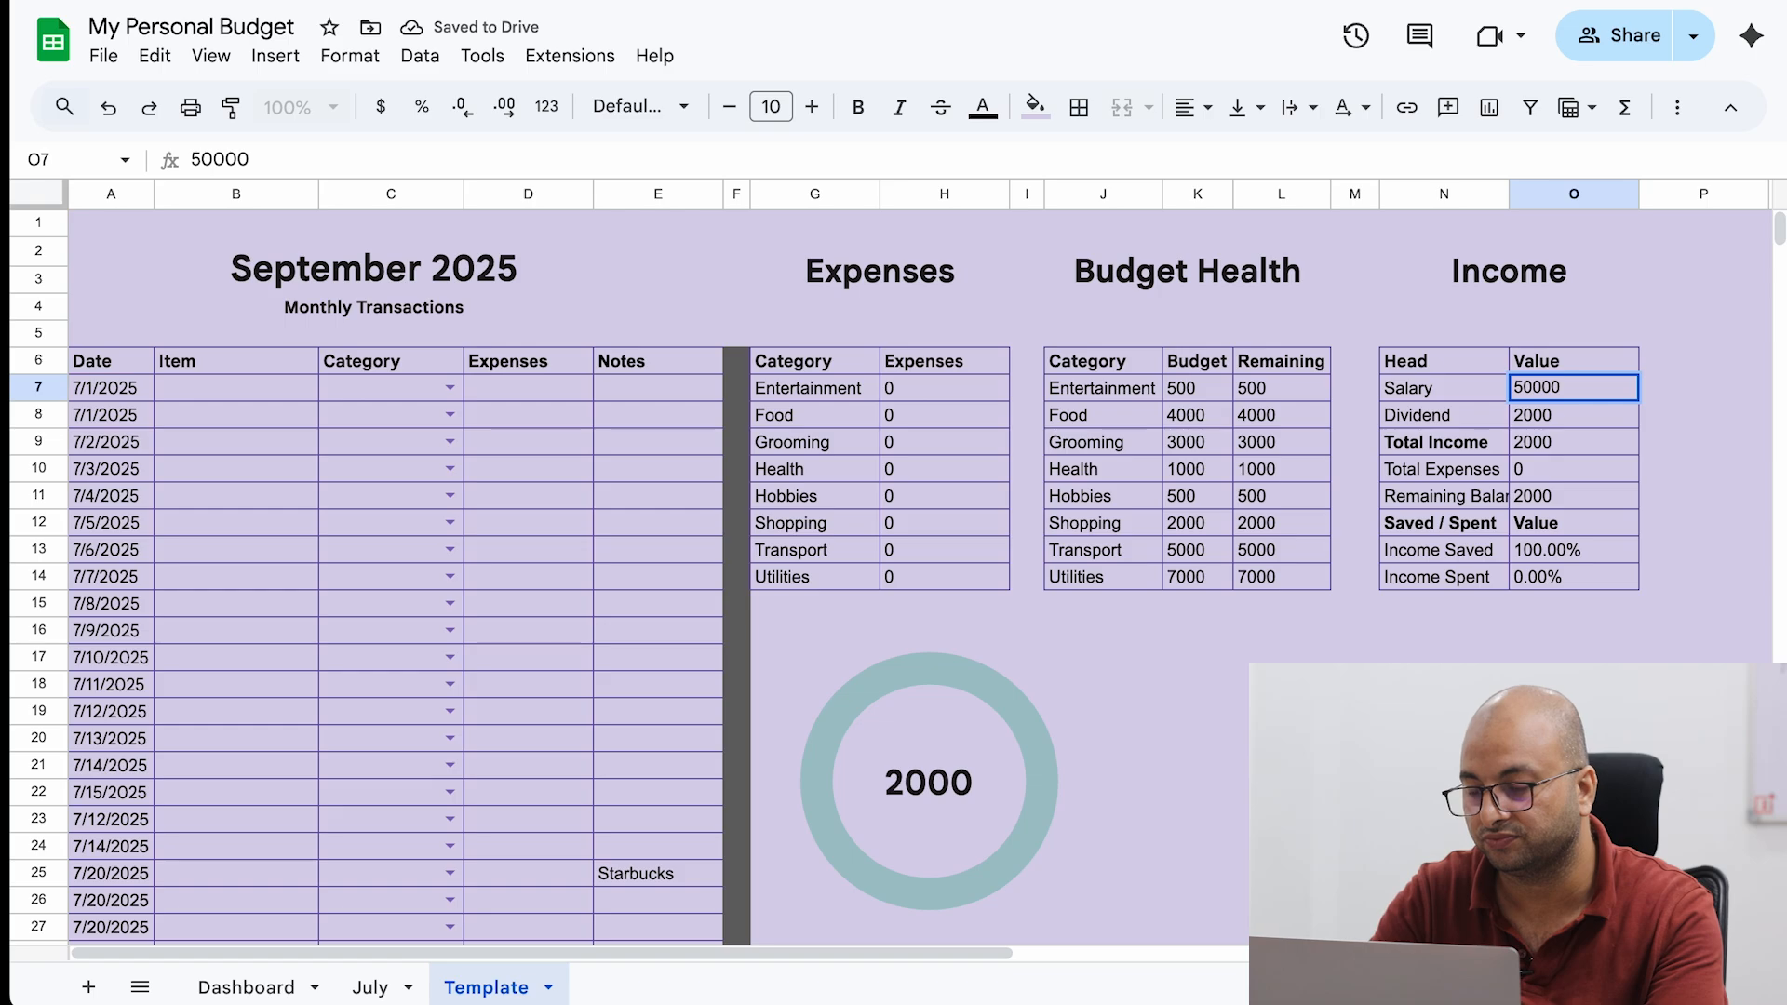
key(Return)
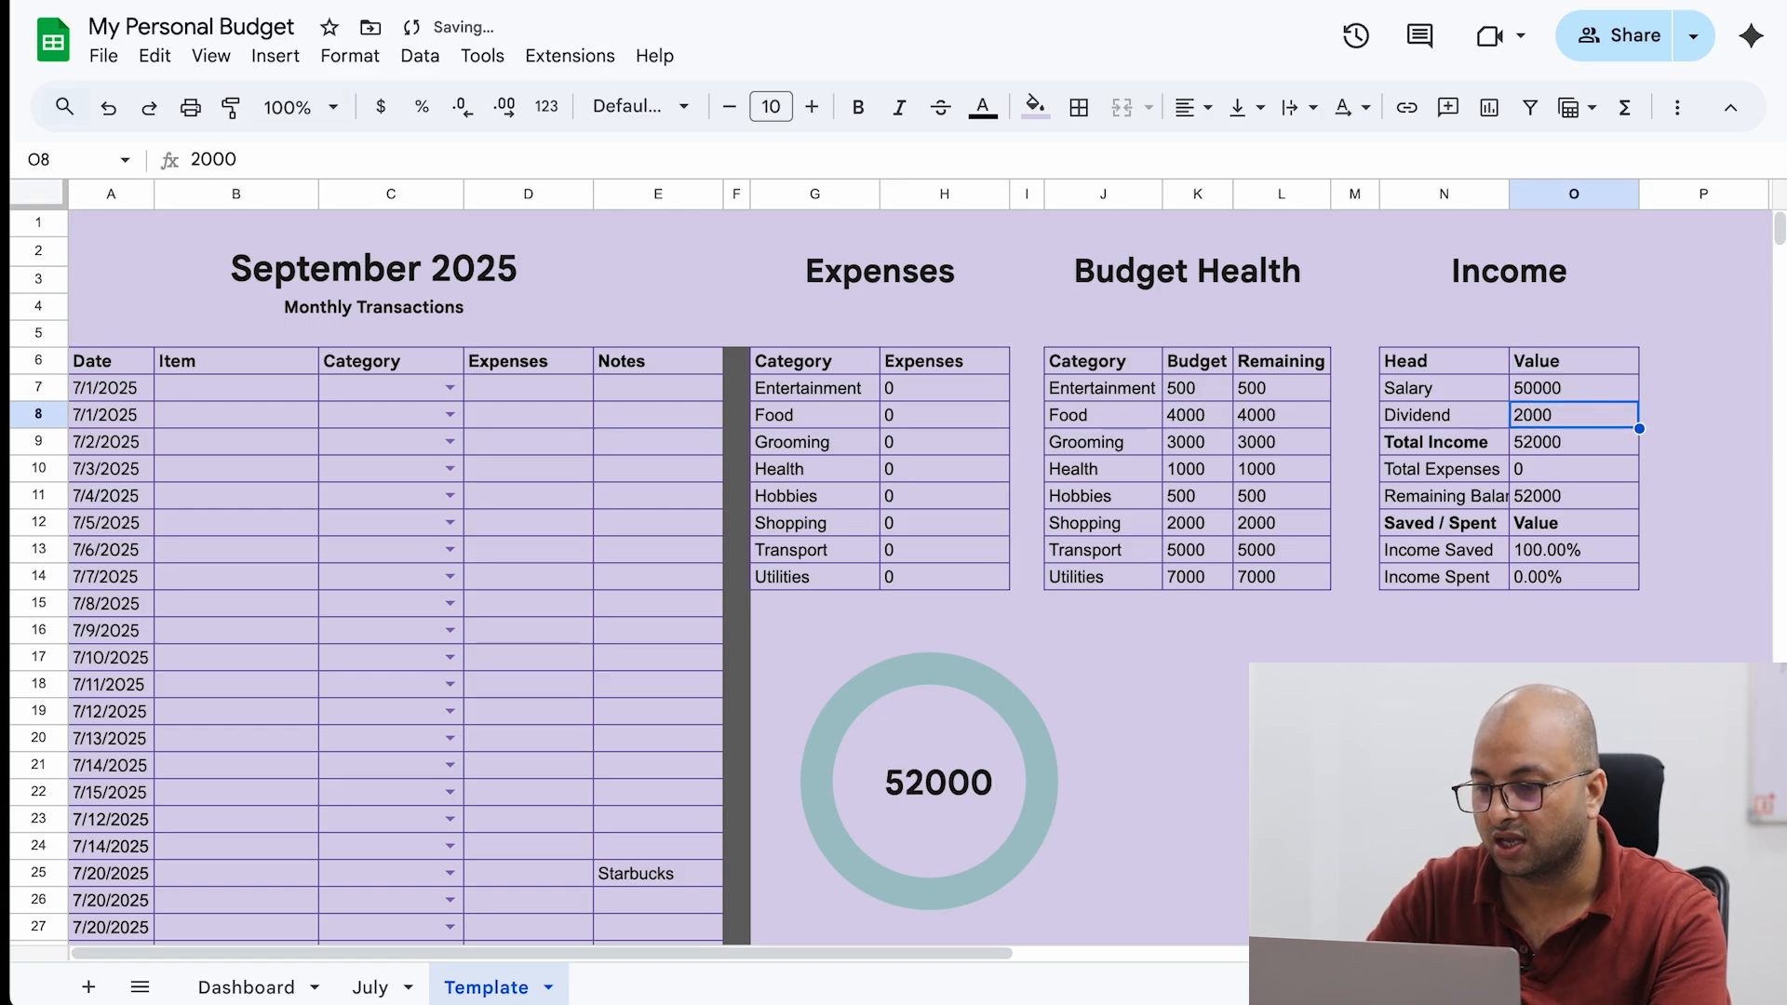
Examine the Dividend entry and the formulas behind Total Income, Total Expenses and Remaining Balance in the Income table.
key(Left)
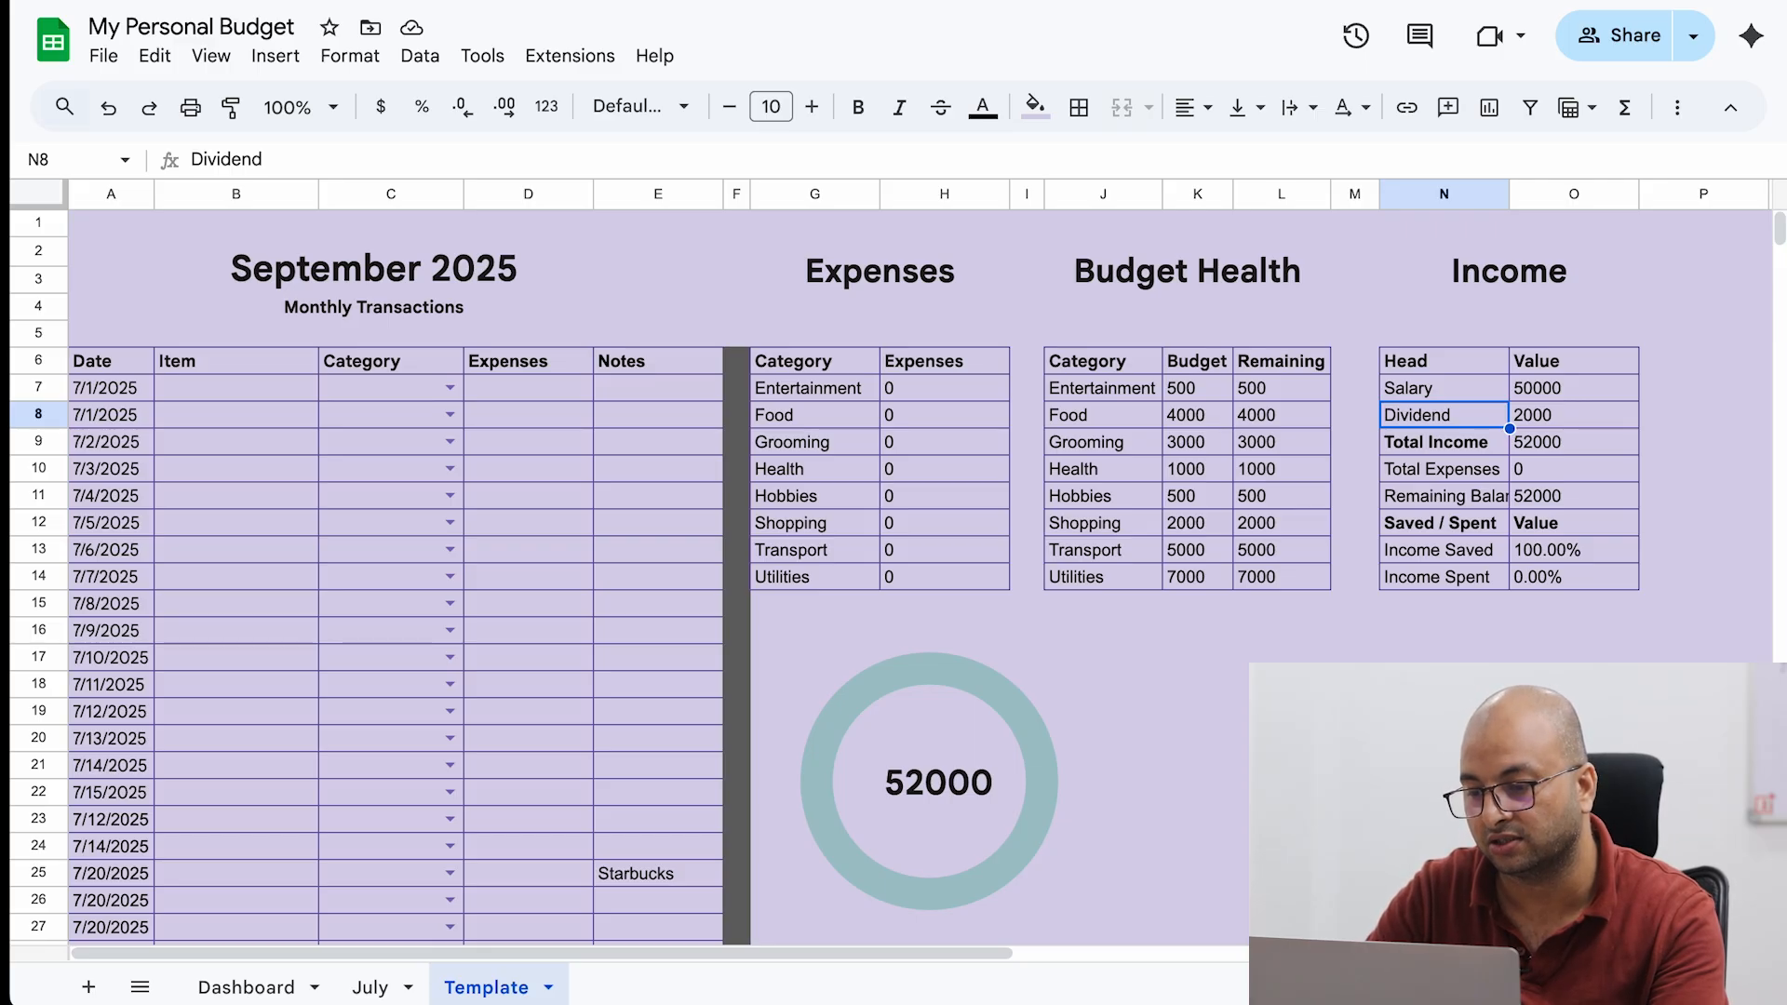
key(Right)
key(Left)
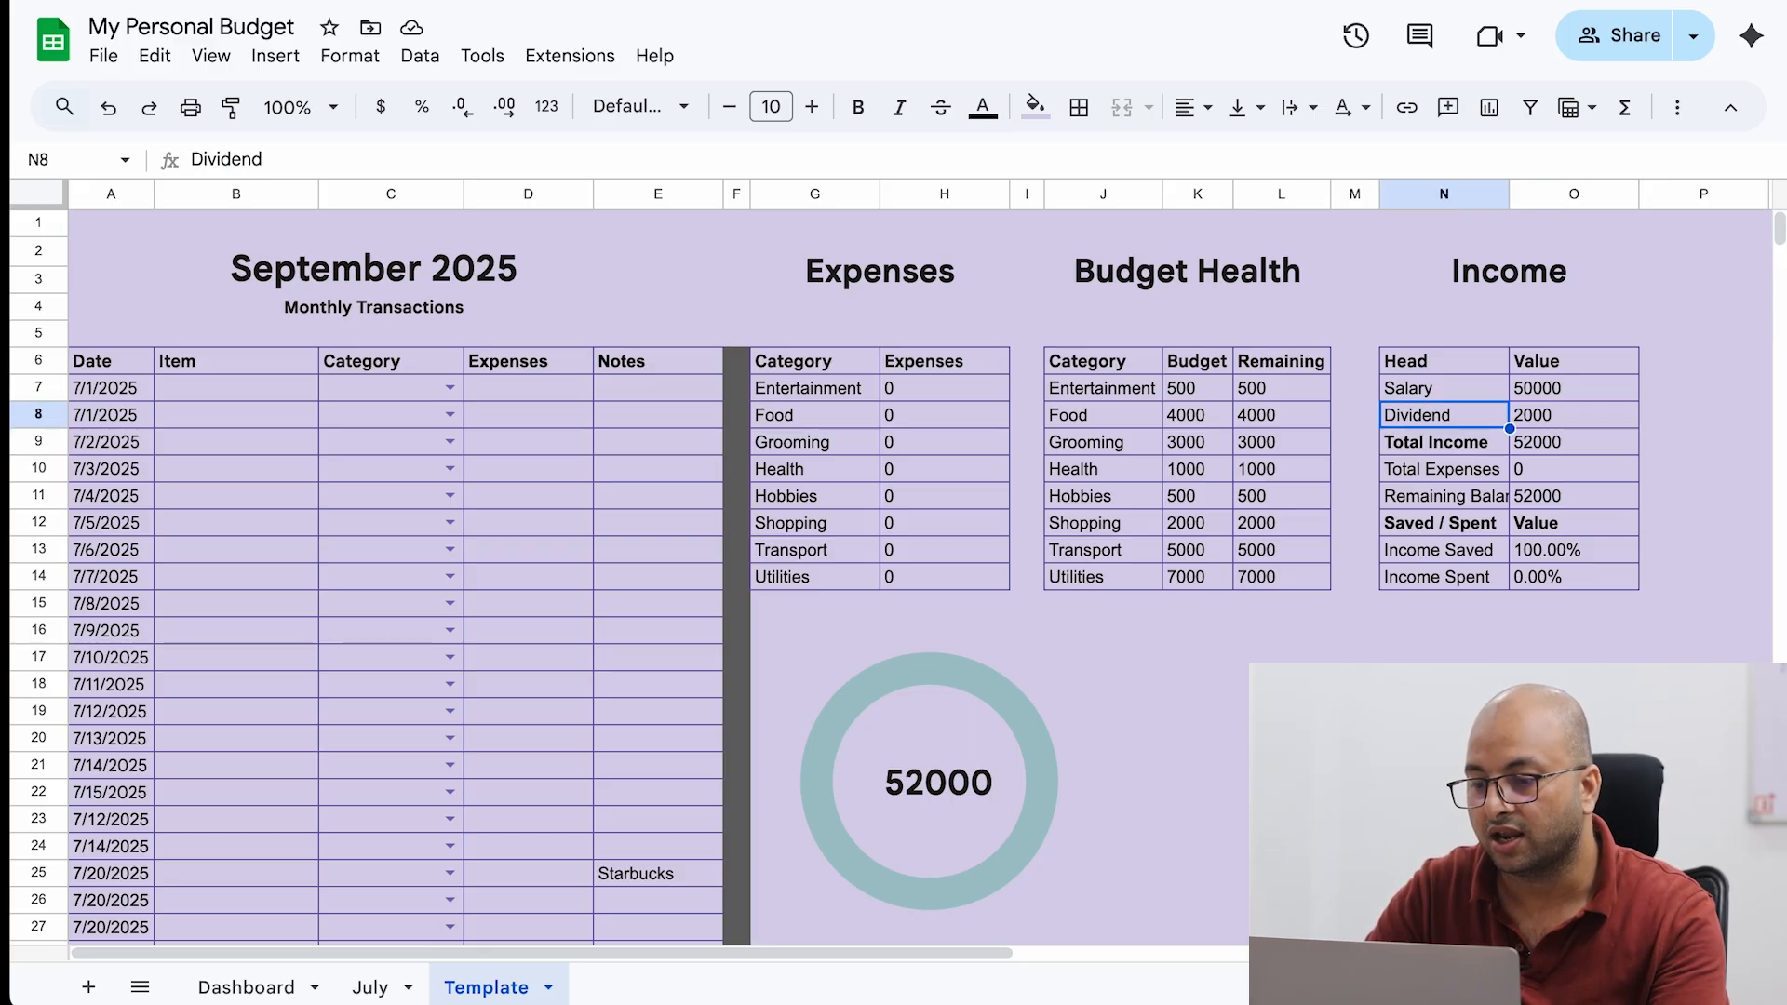
key(Down)
key(Right)
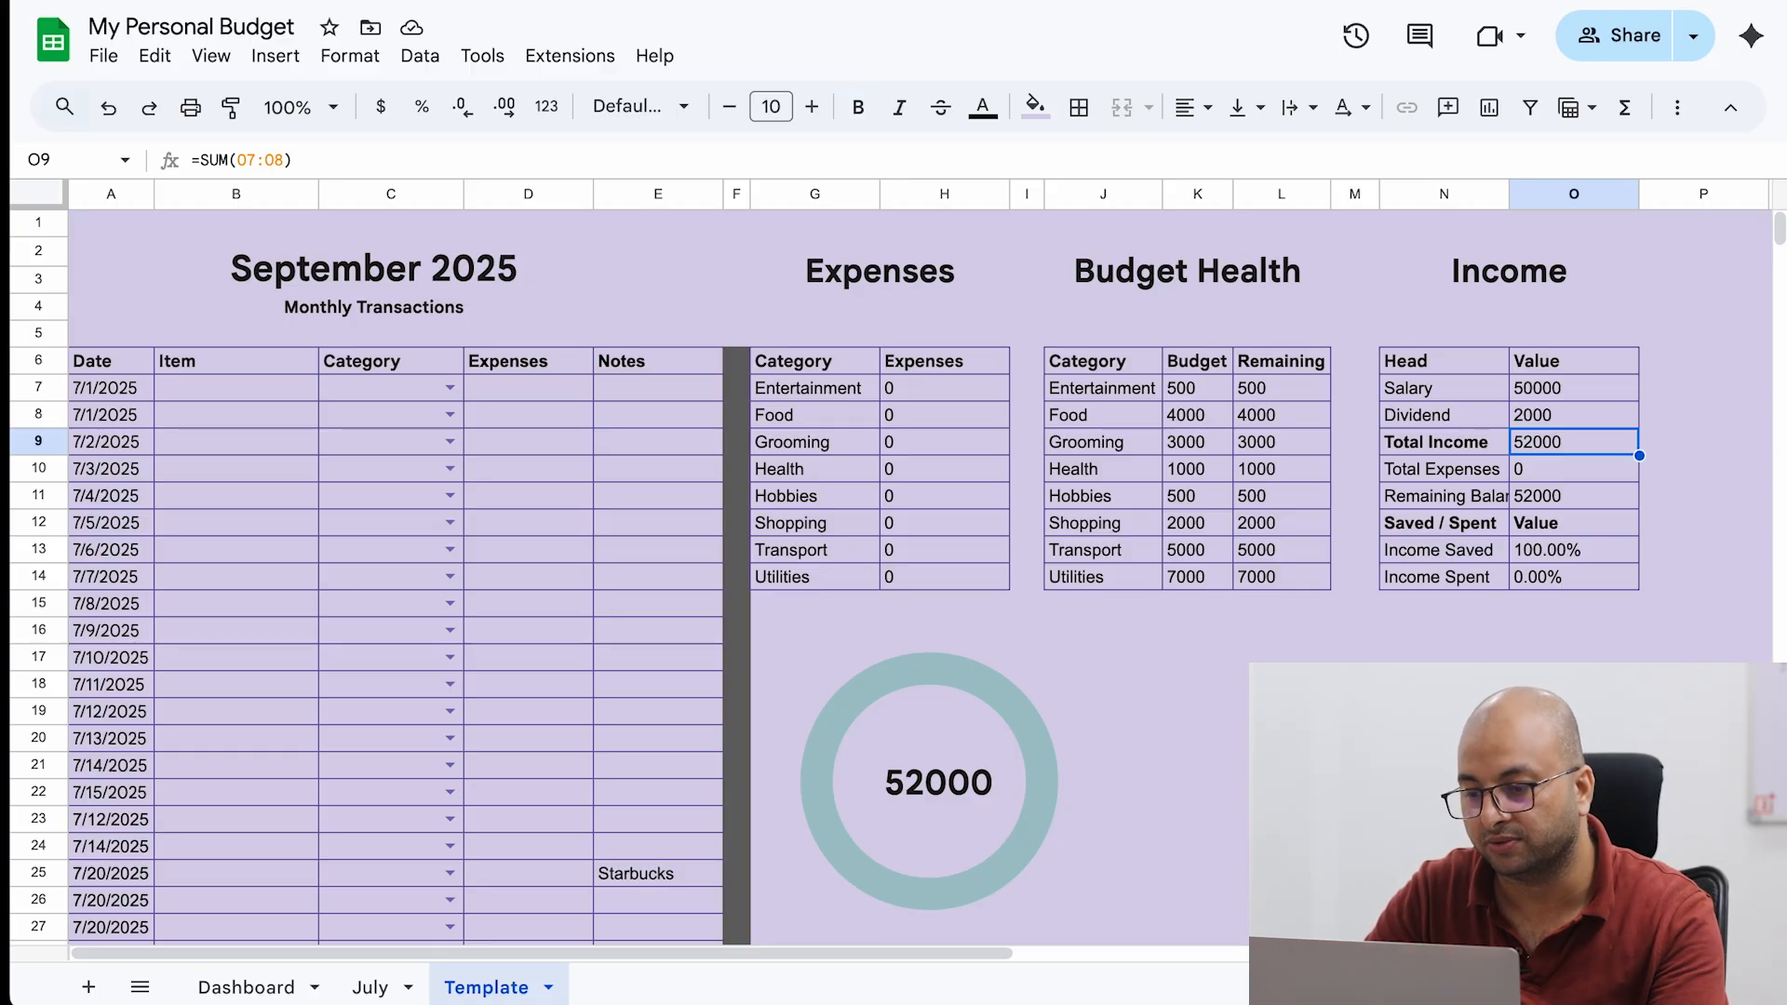
key(Down)
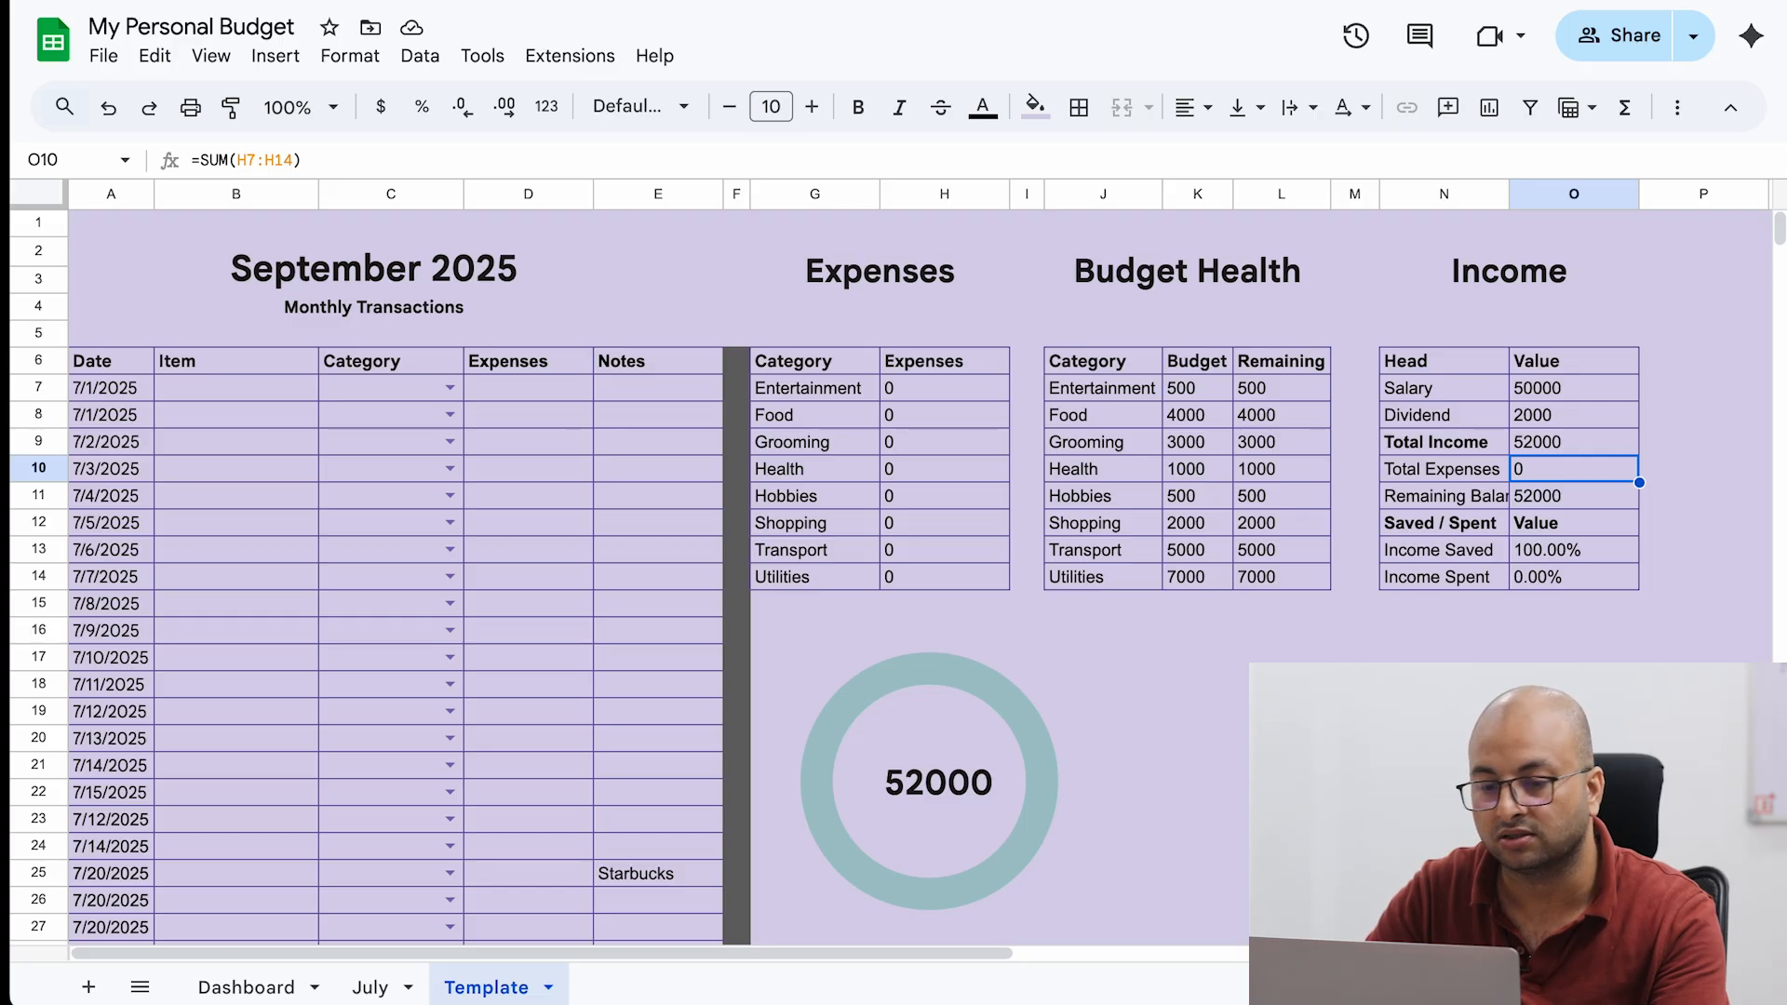
key(Left)
key(Right)
key(Down)
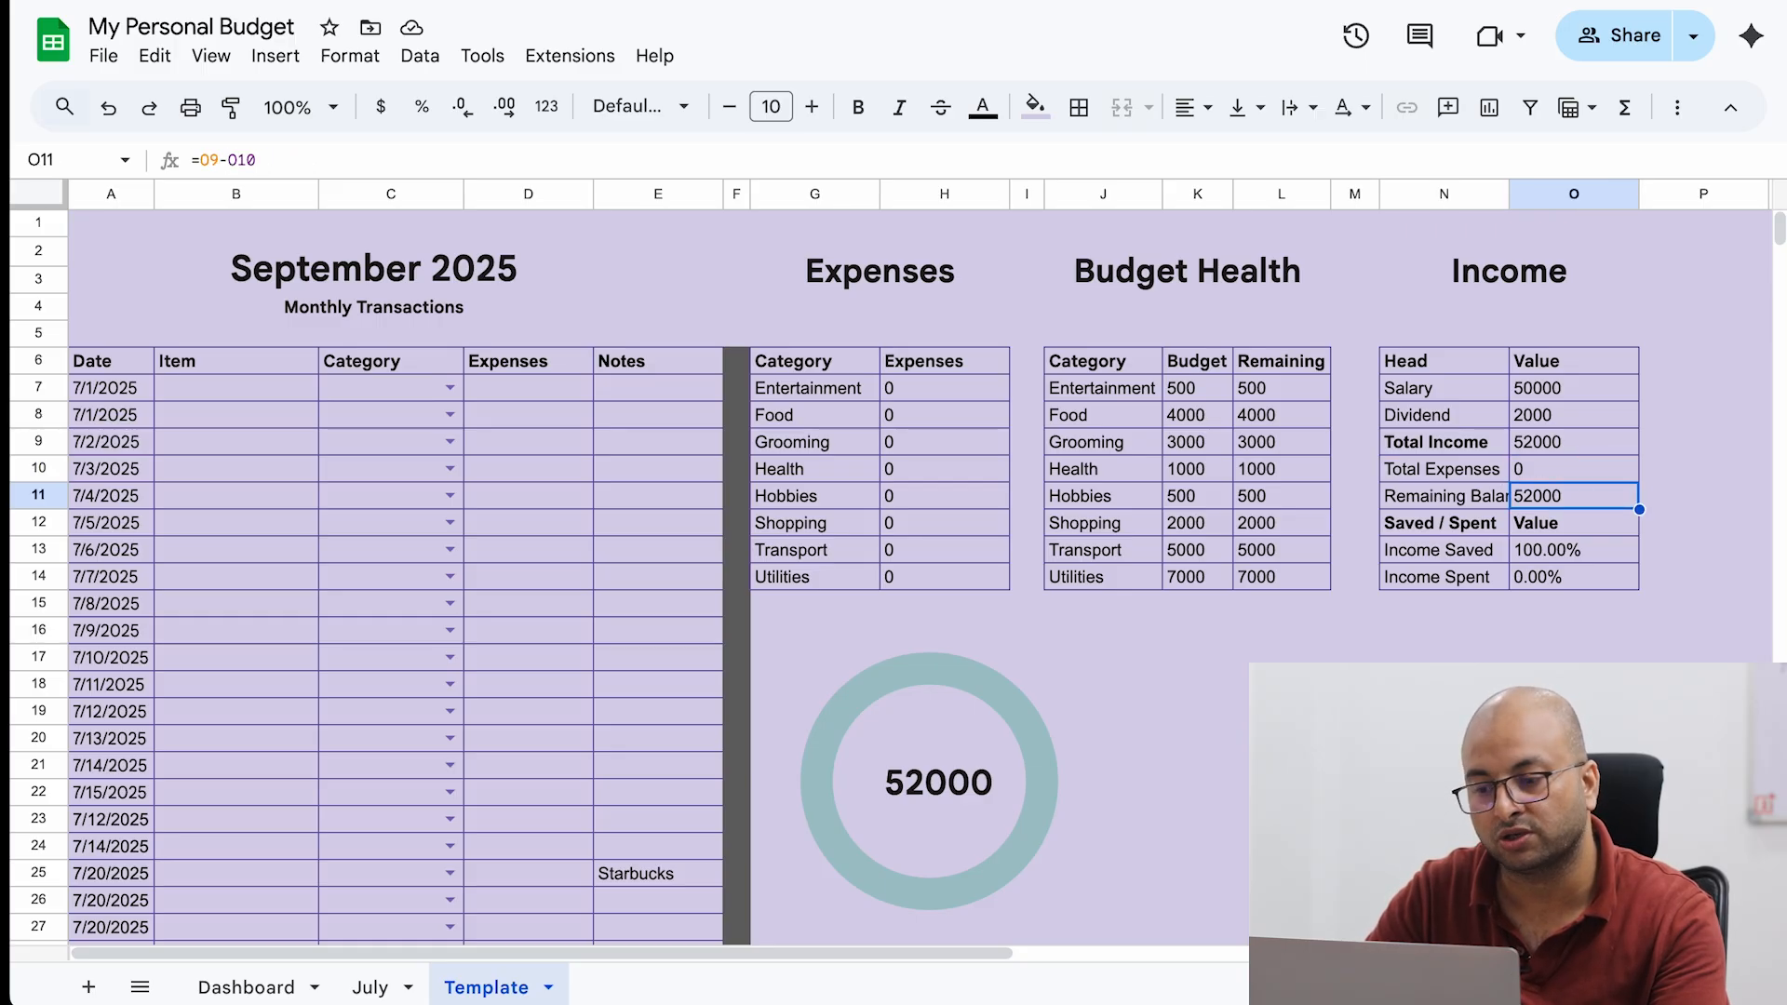
Examine the Income Saved and Income Spent formulas, and the categories and budget amounts in the Budget Health table.
key(Down)
key(Down)
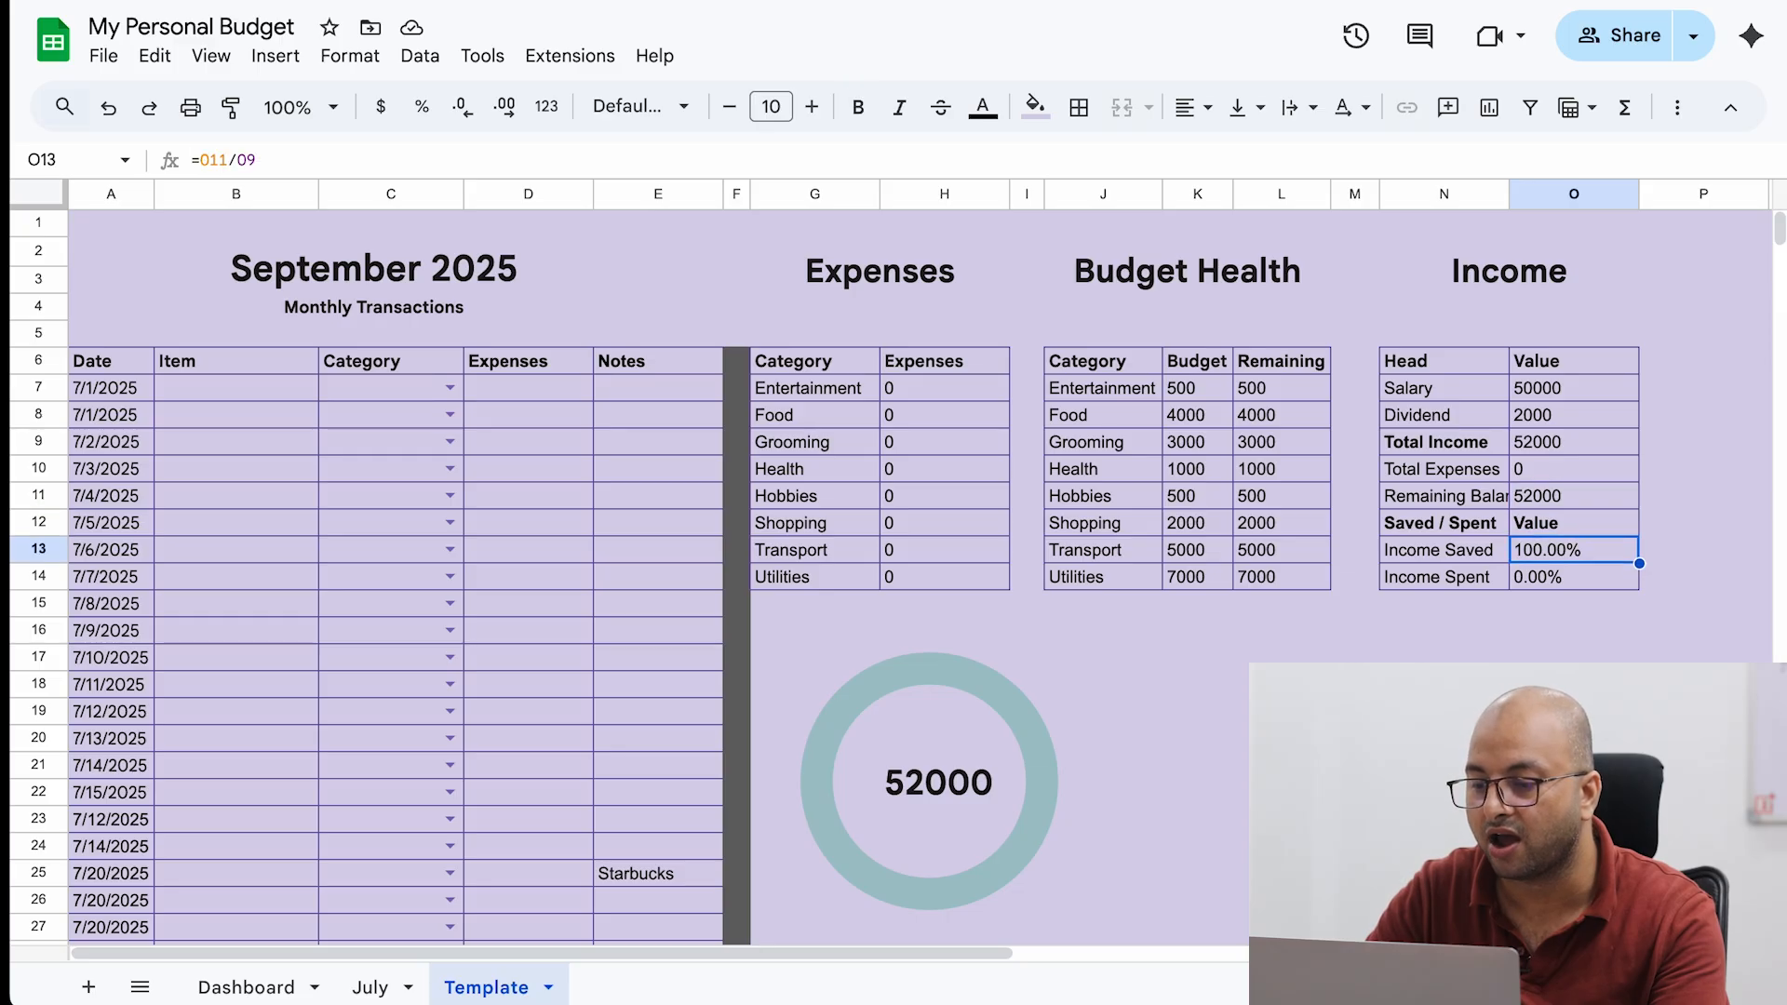
key(Down)
key(Up)
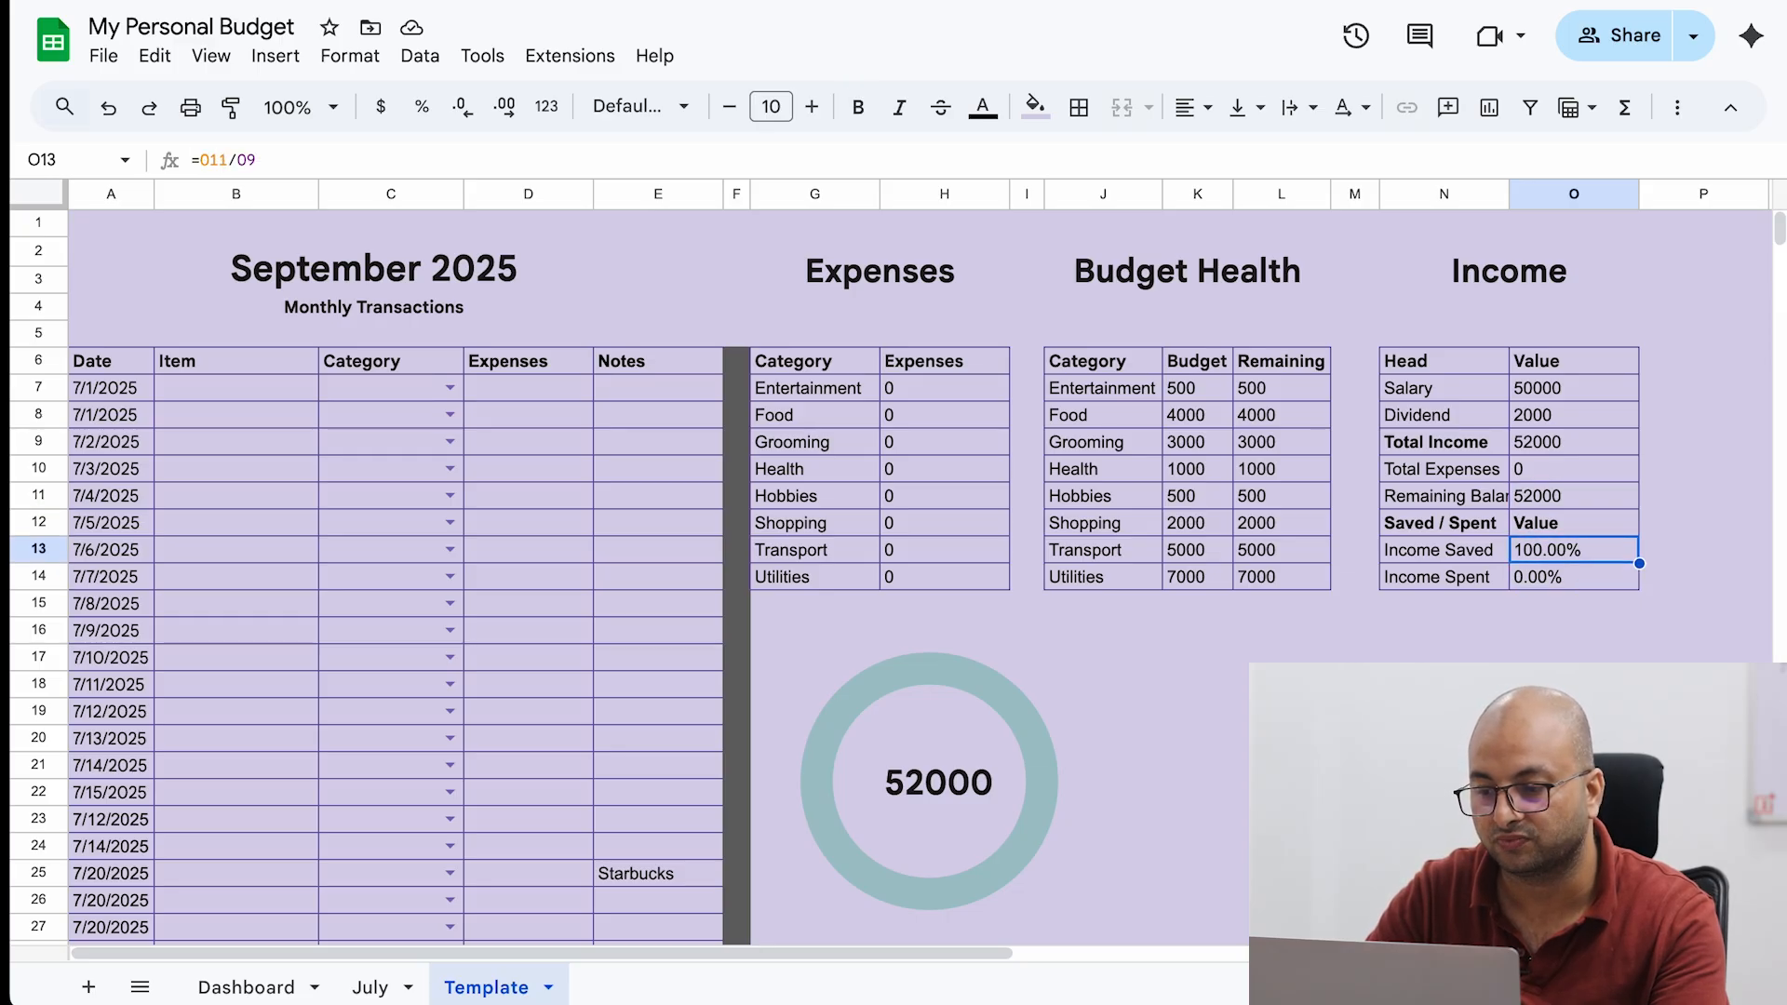
key(Left)
key(Left)
key(Left)
key(Left)
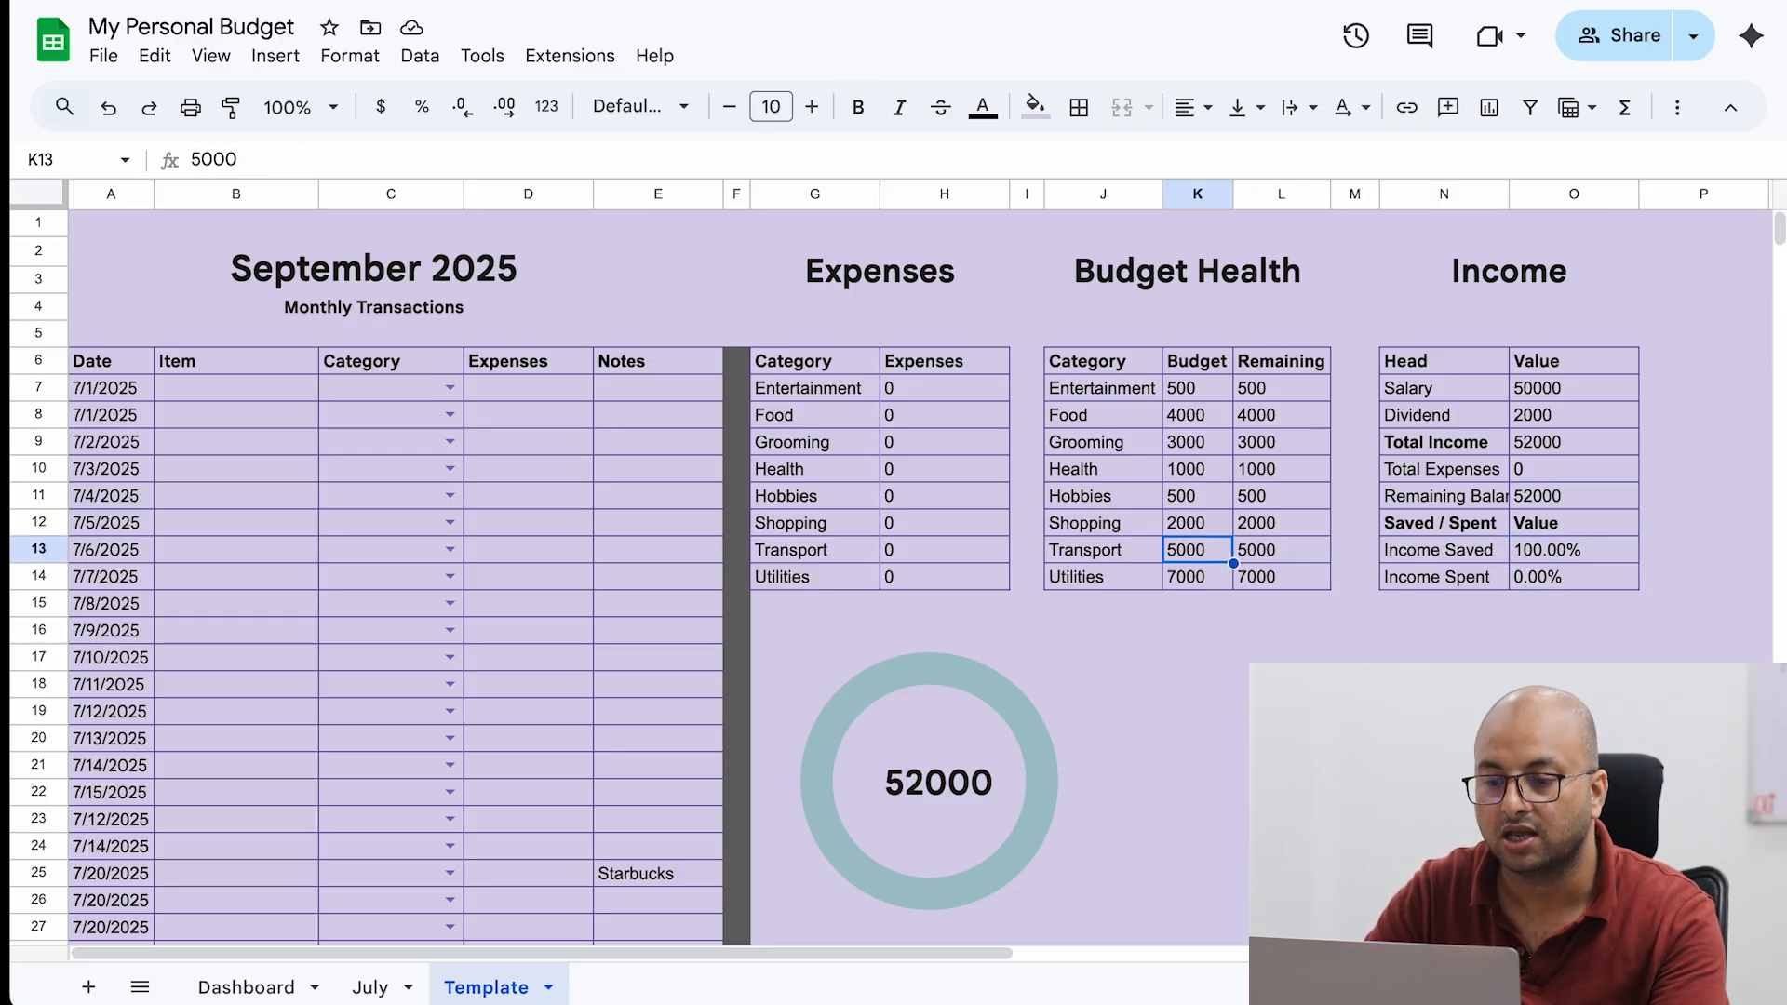
key(Up)
key(Up)
key(Up)
key(Up)
key(Up)
key(Up)
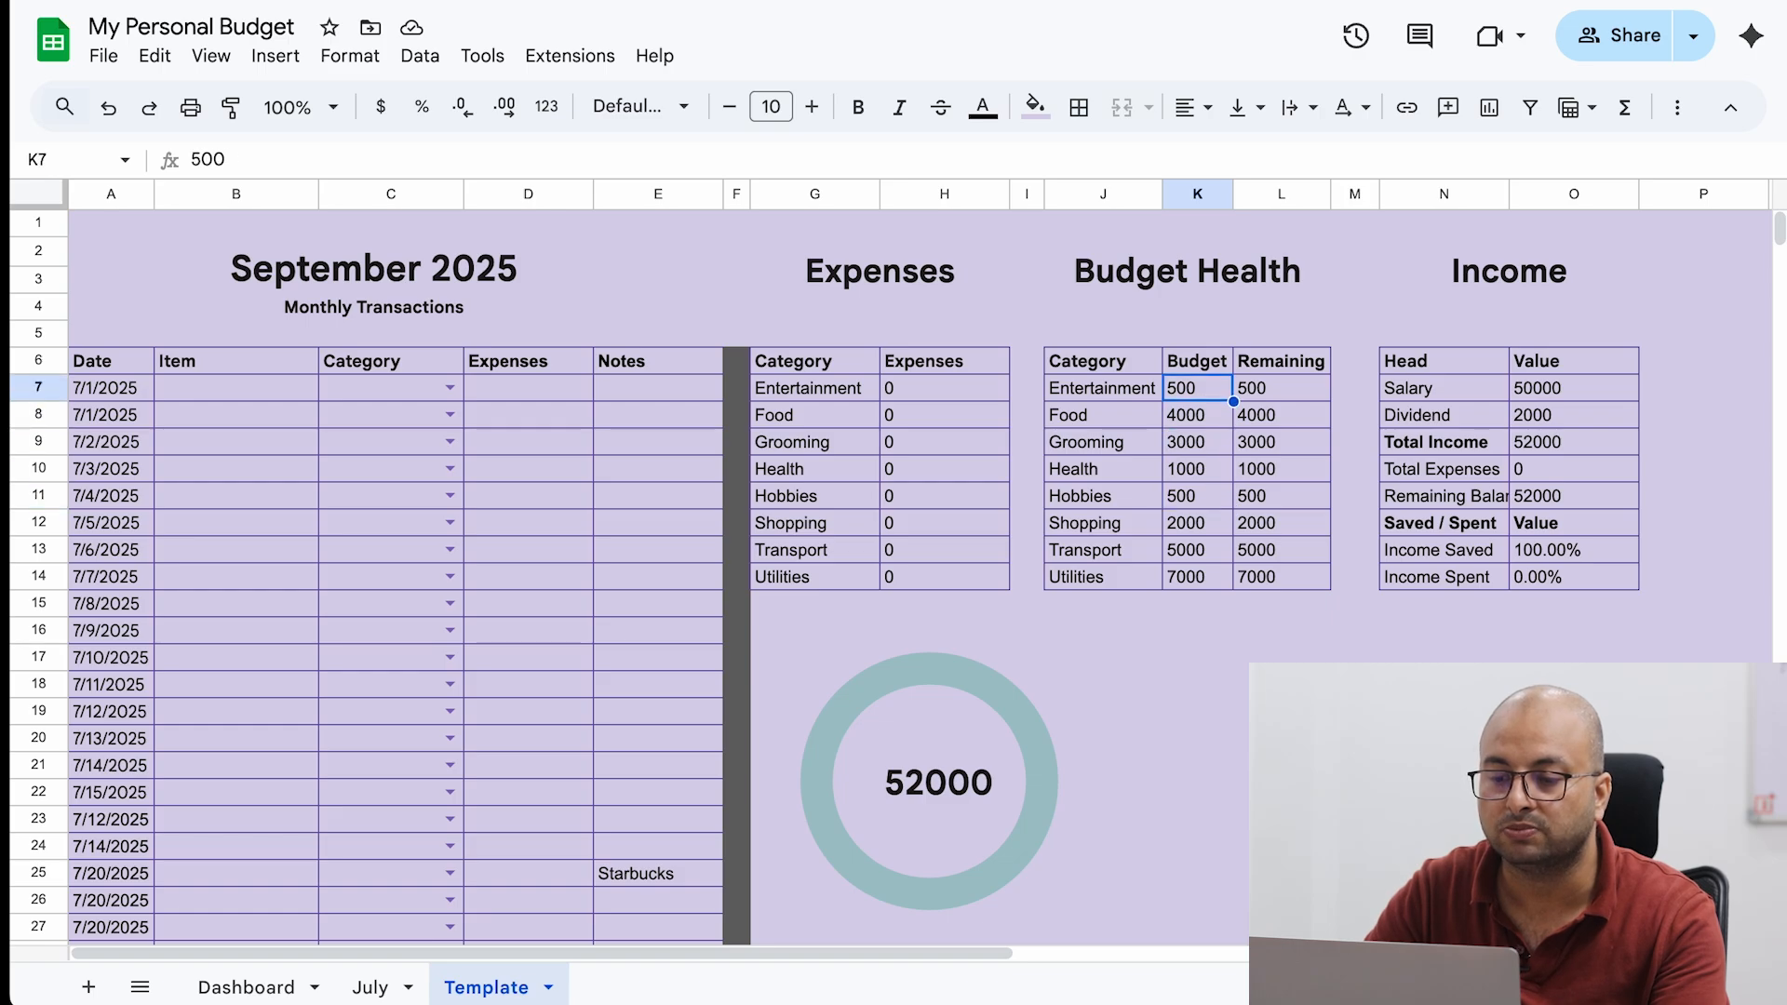
key(Left)
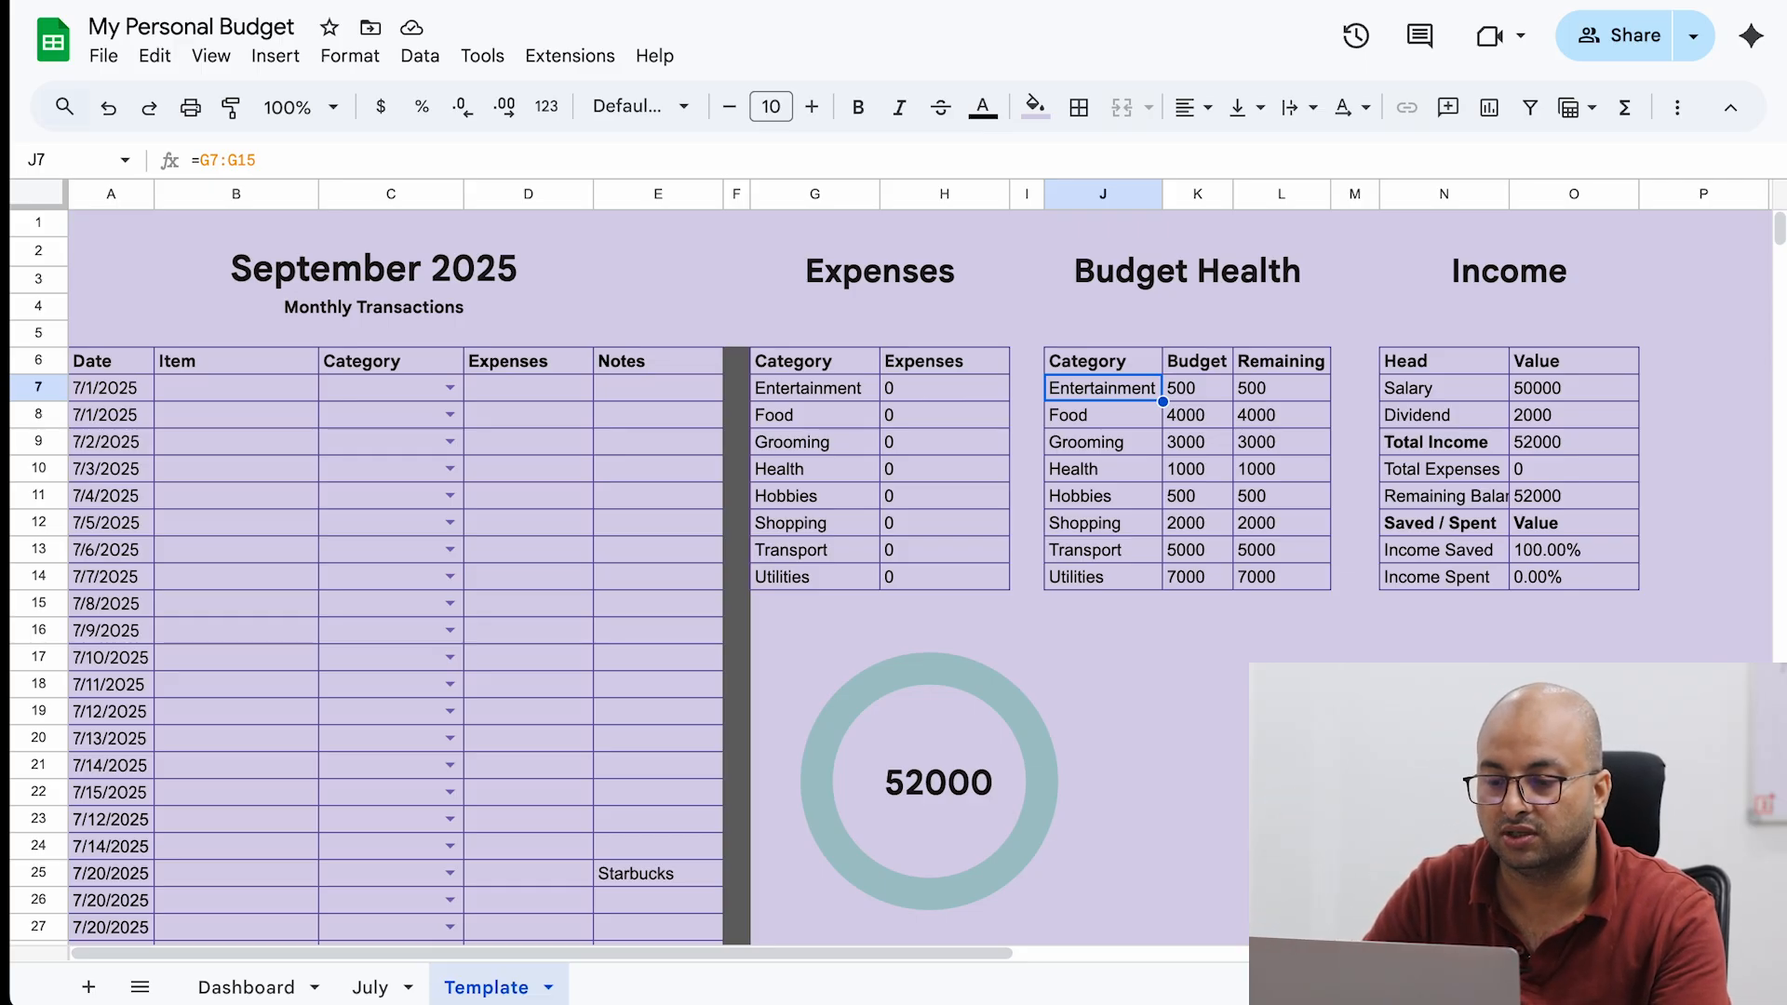
click(1103, 415)
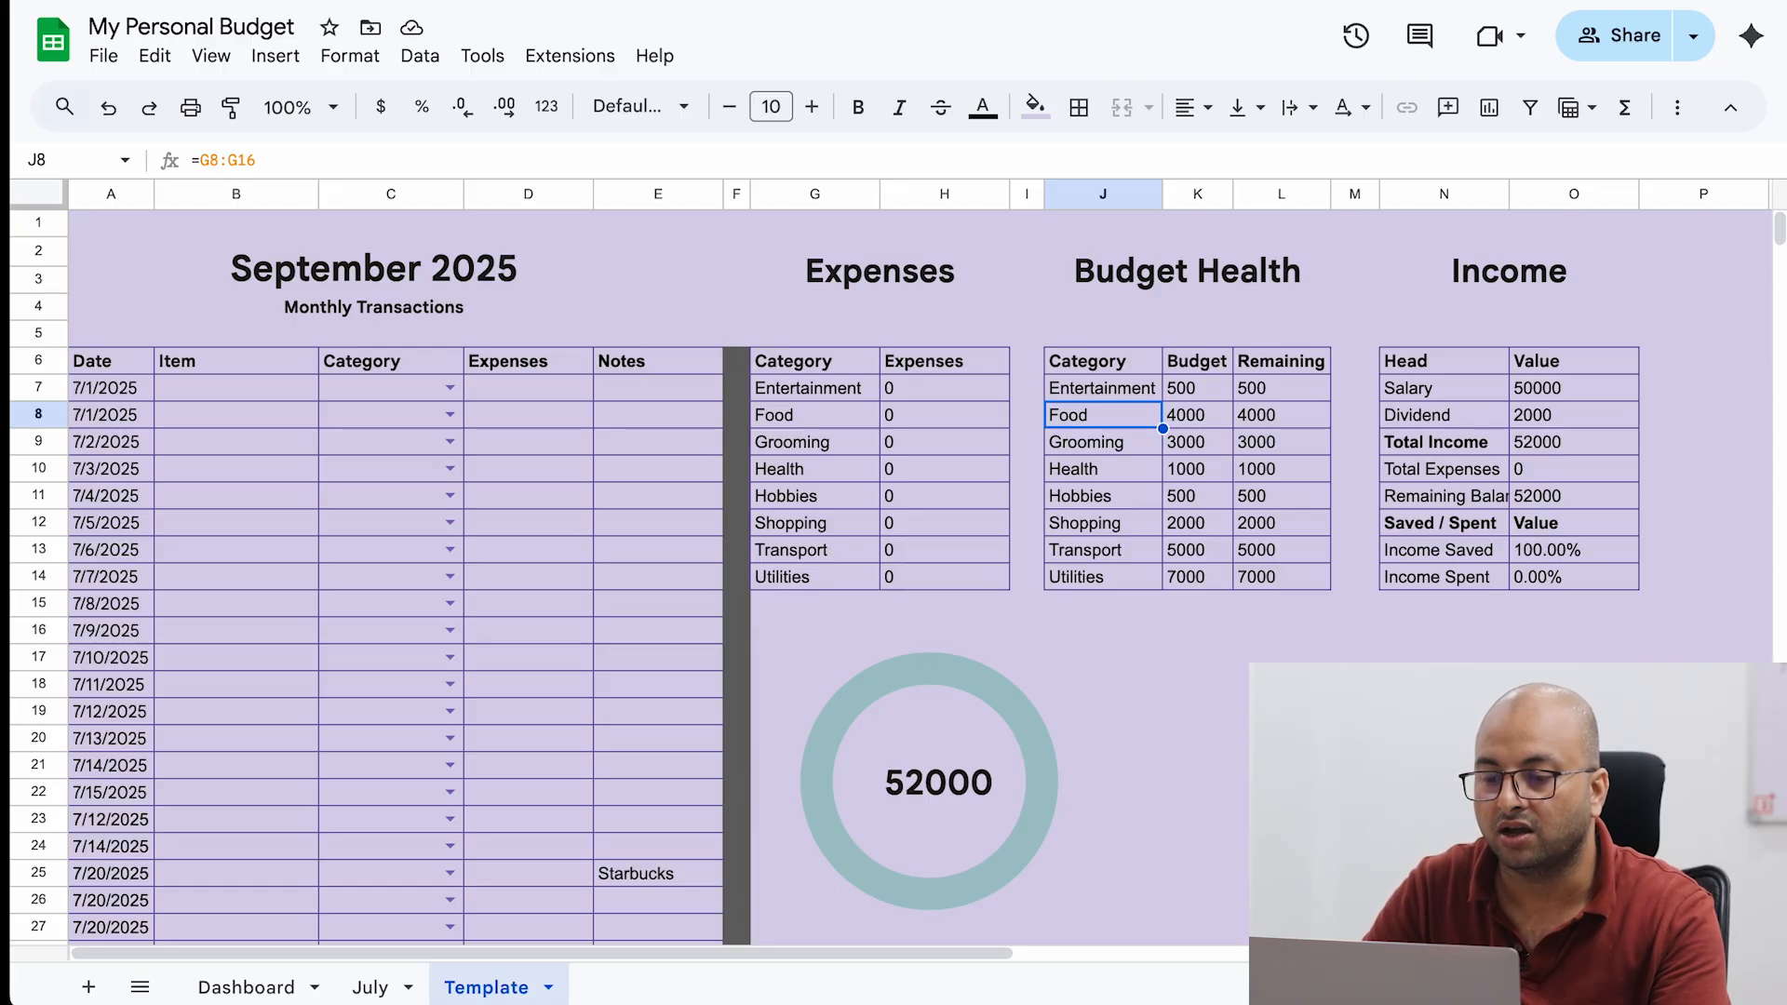
click(1197, 415)
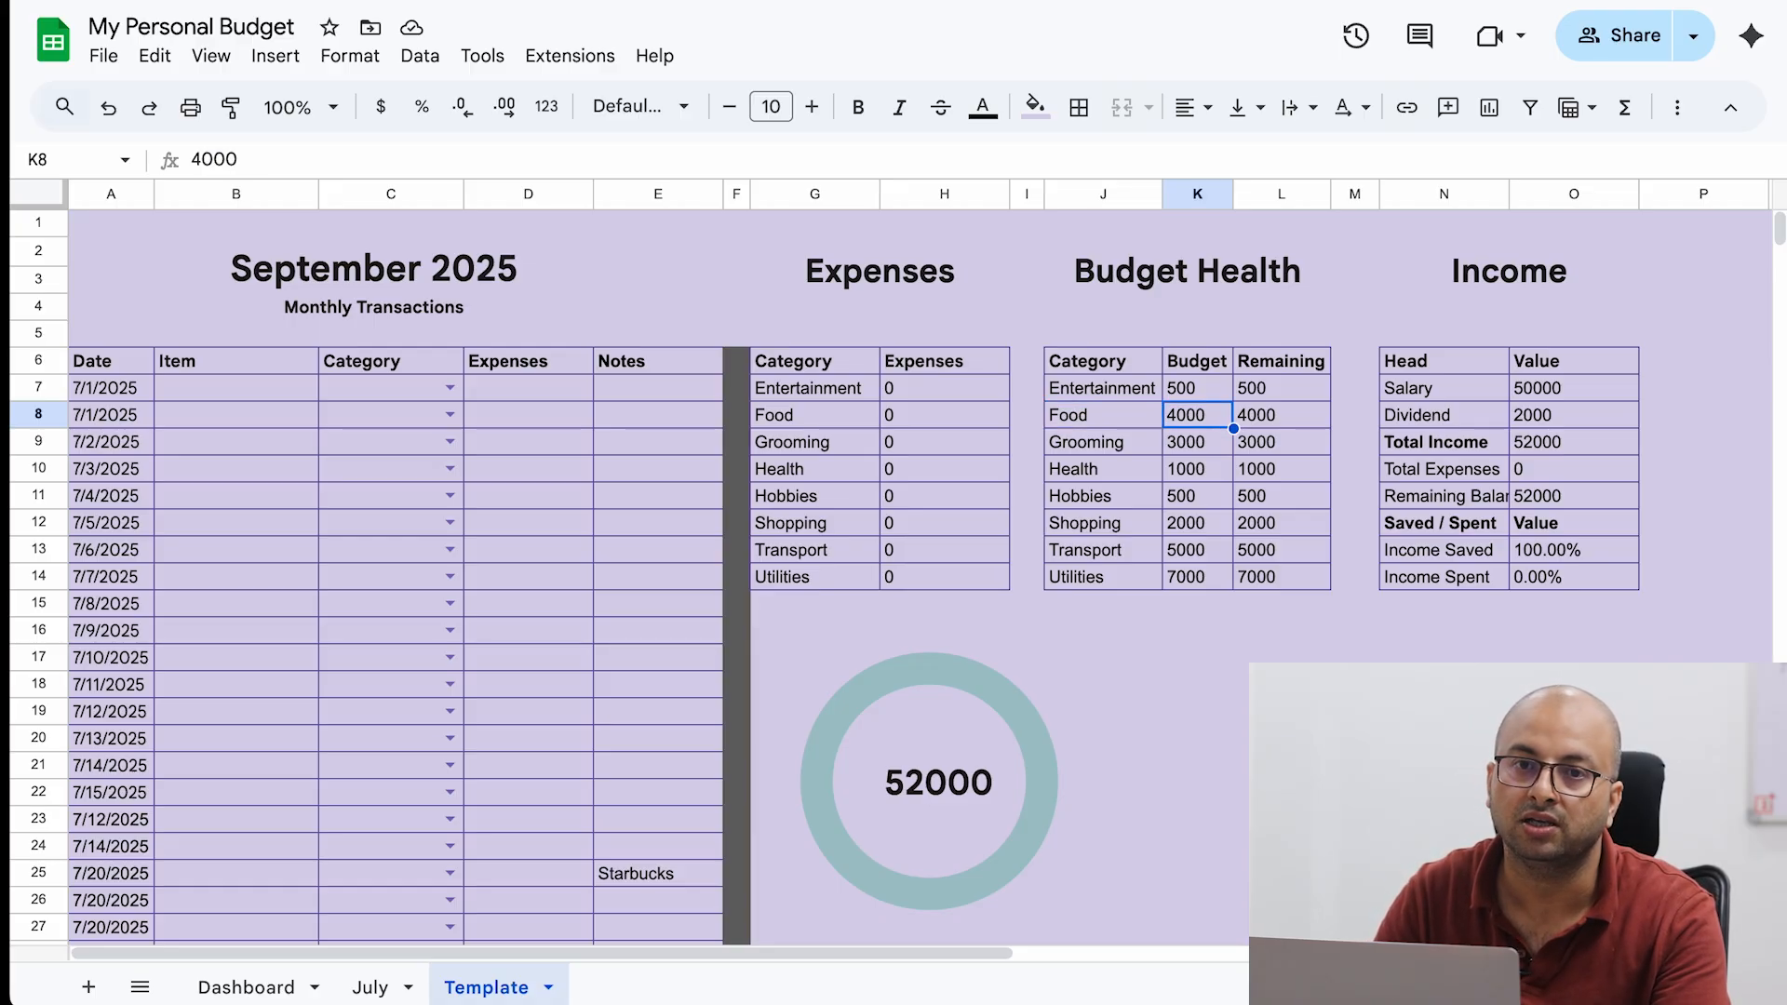
Replace the Food category in the Budget Health table with Grocery.
click(1104, 415)
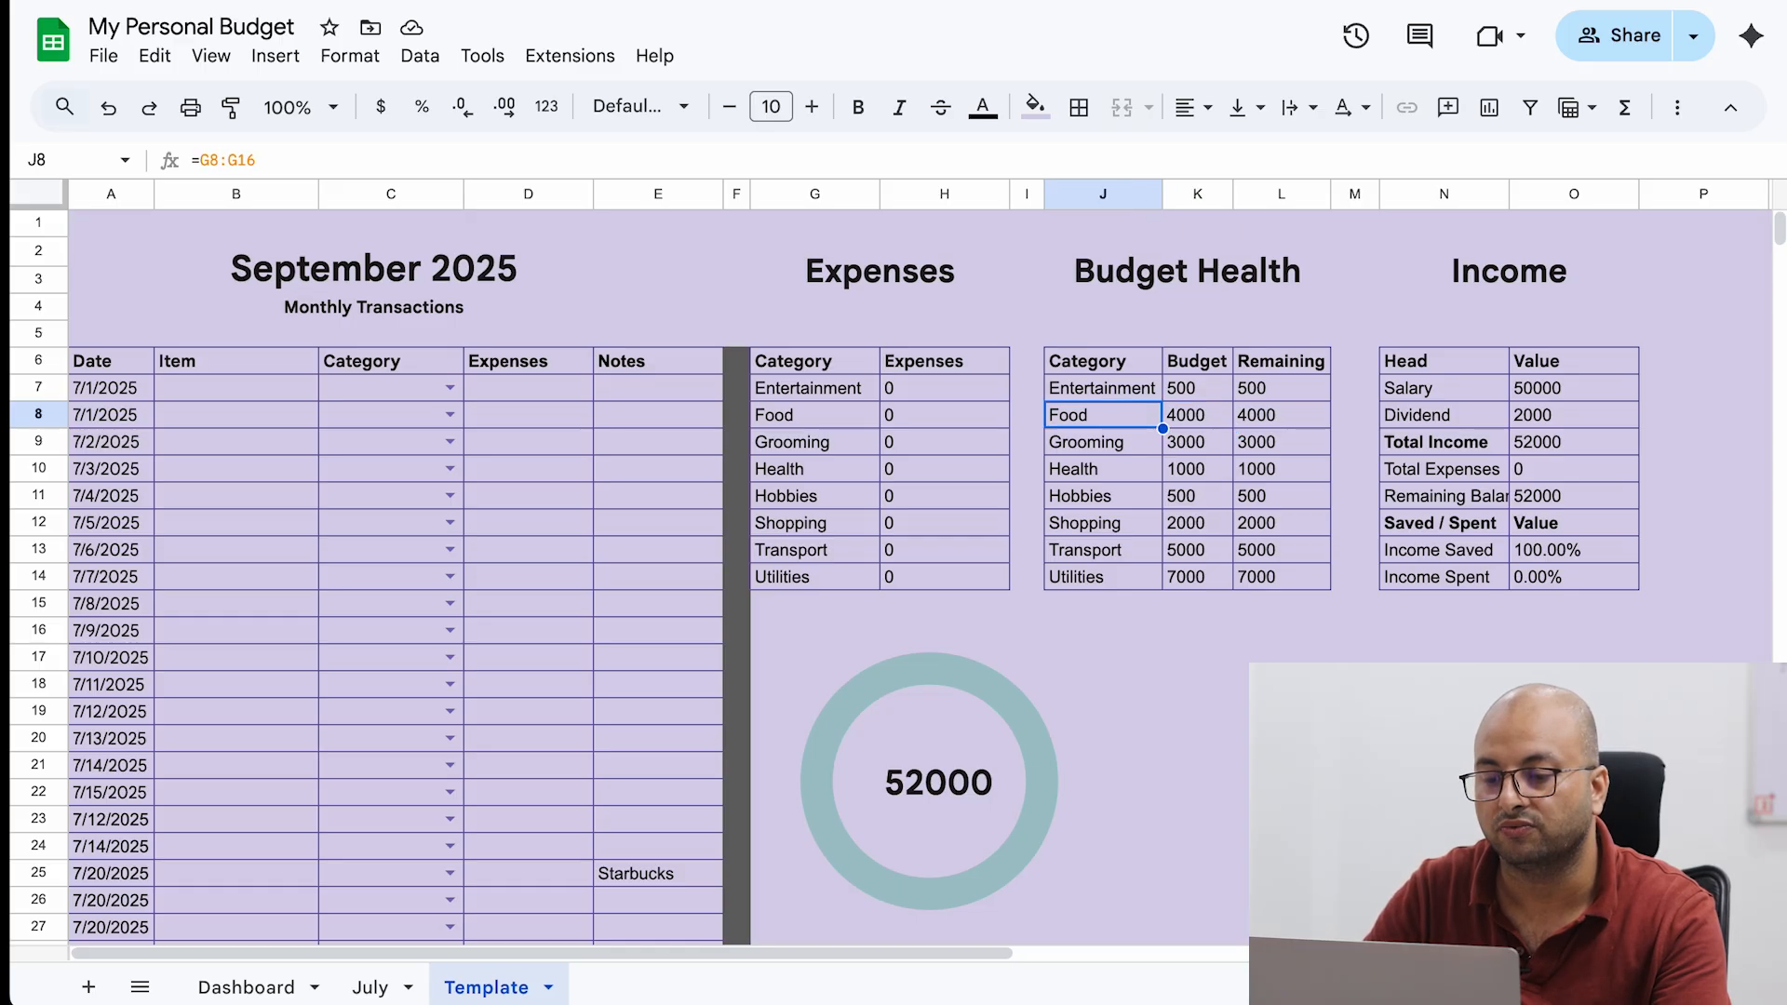
text(Gr)
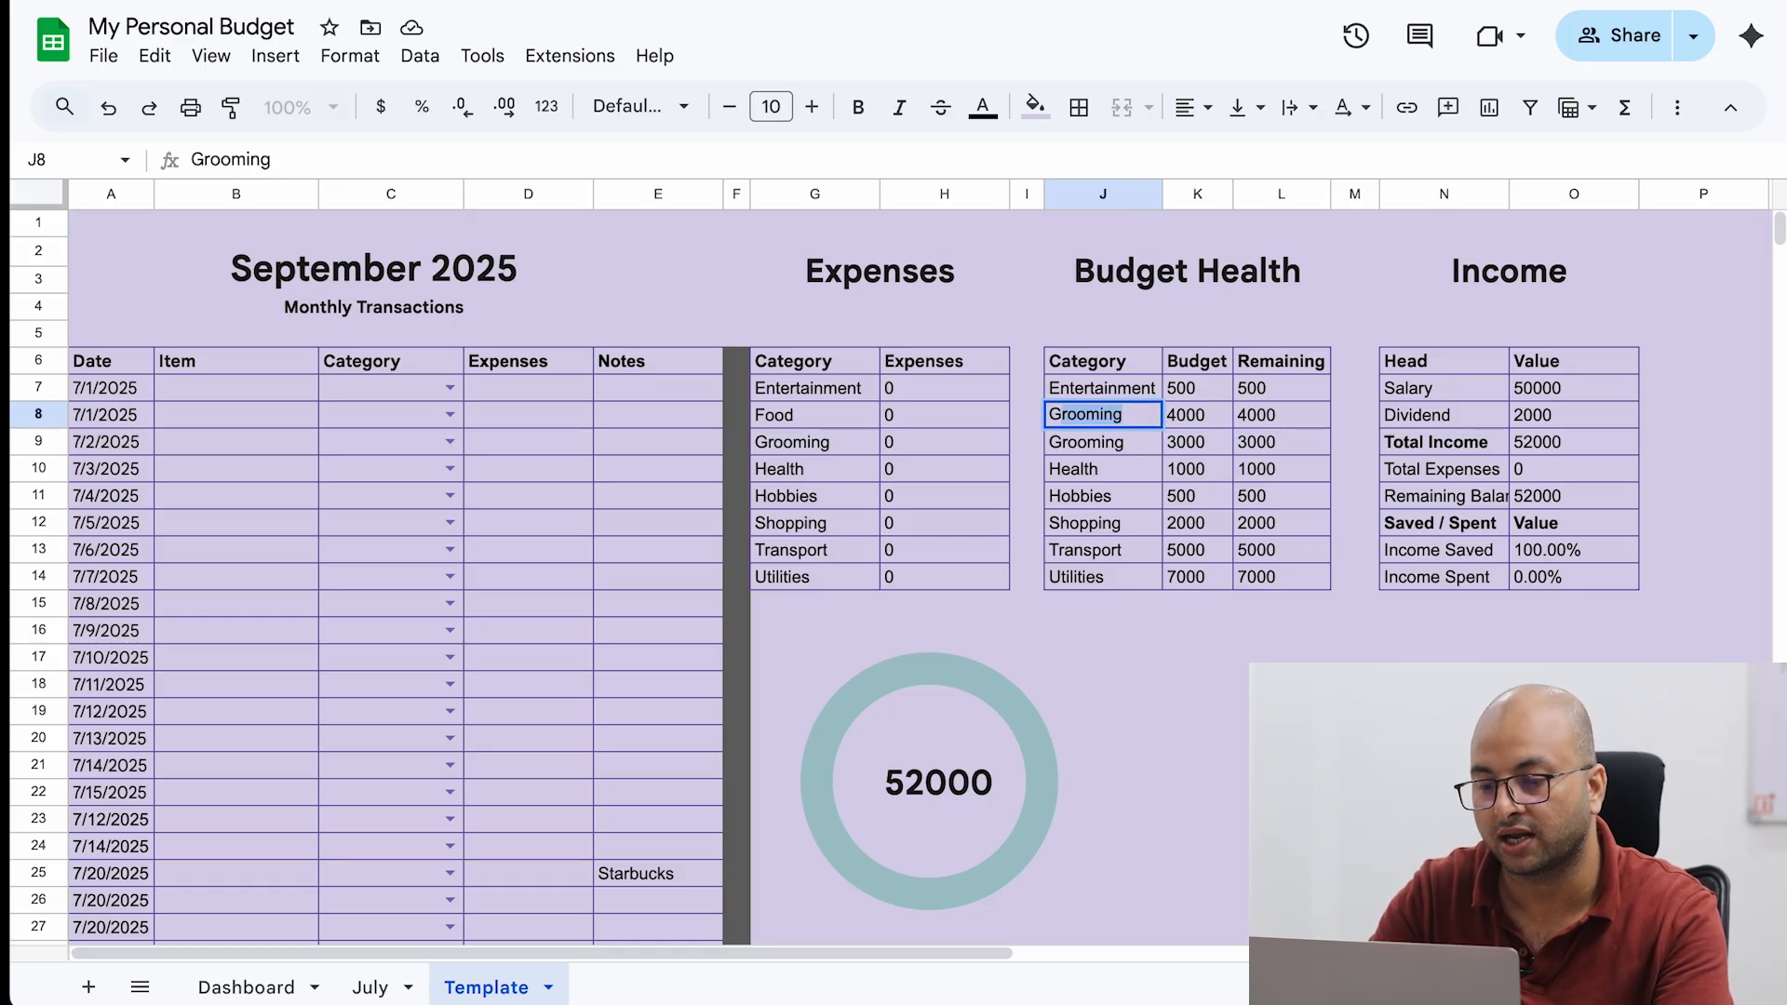
text(ocery)
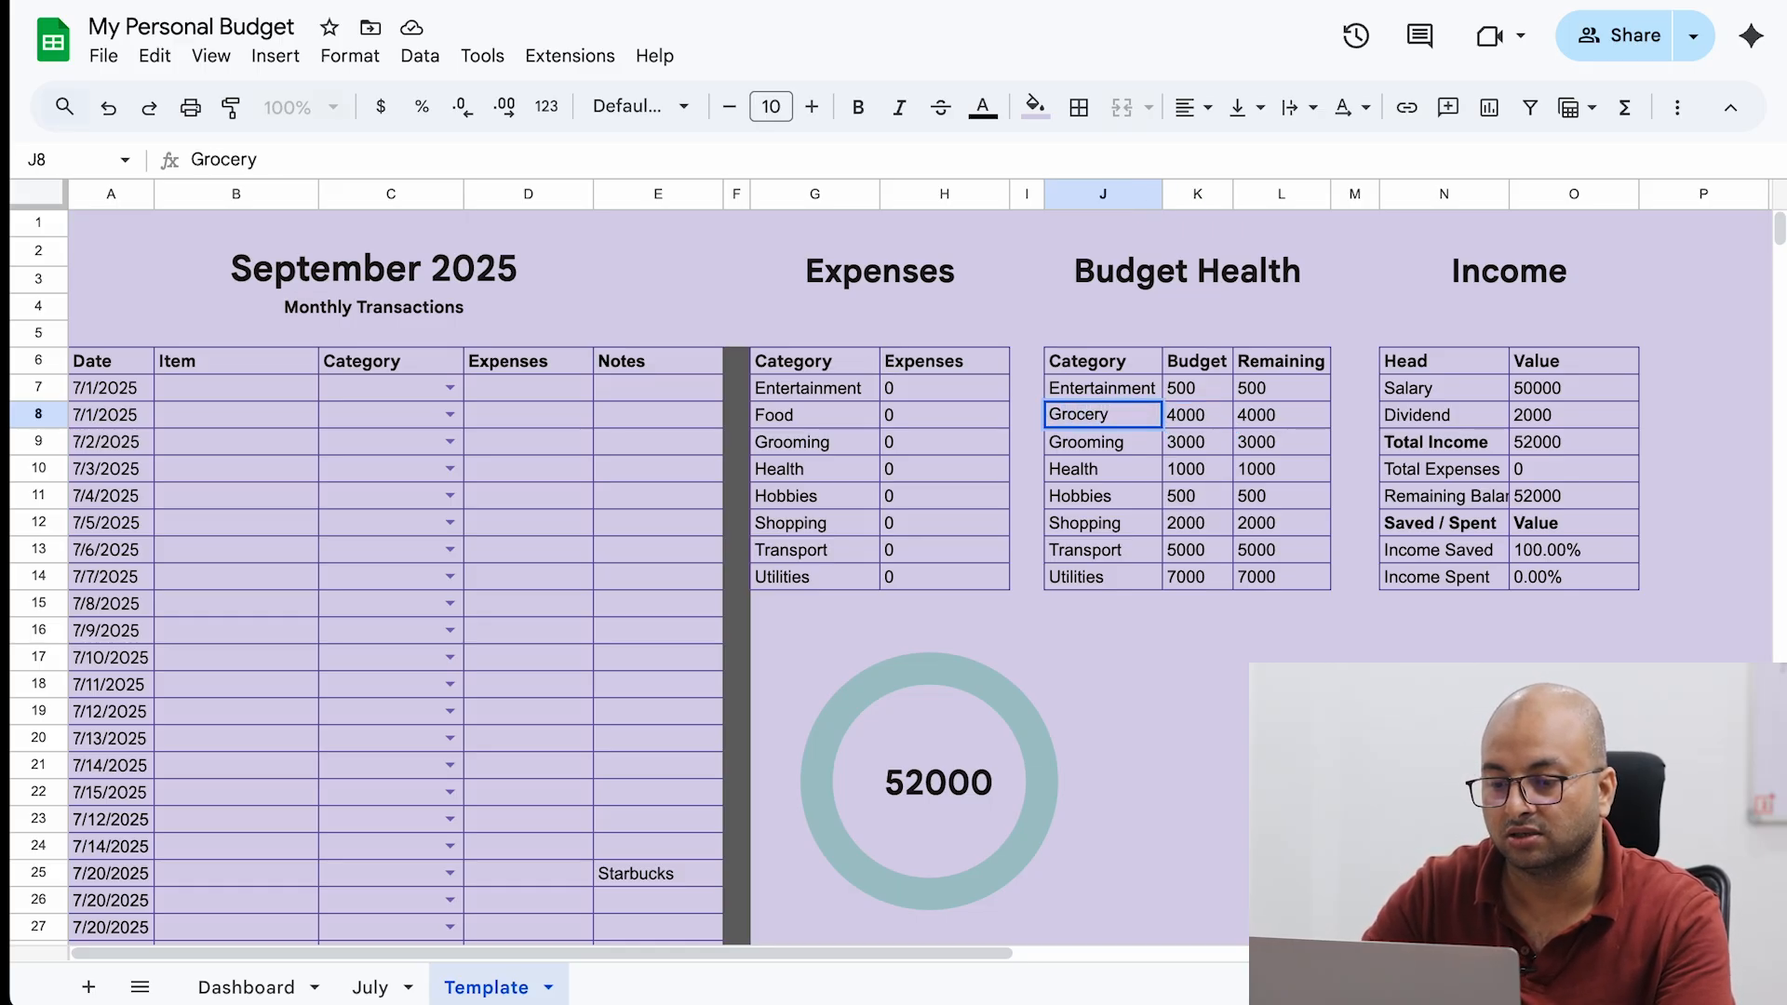
key(Return)
key(Up)
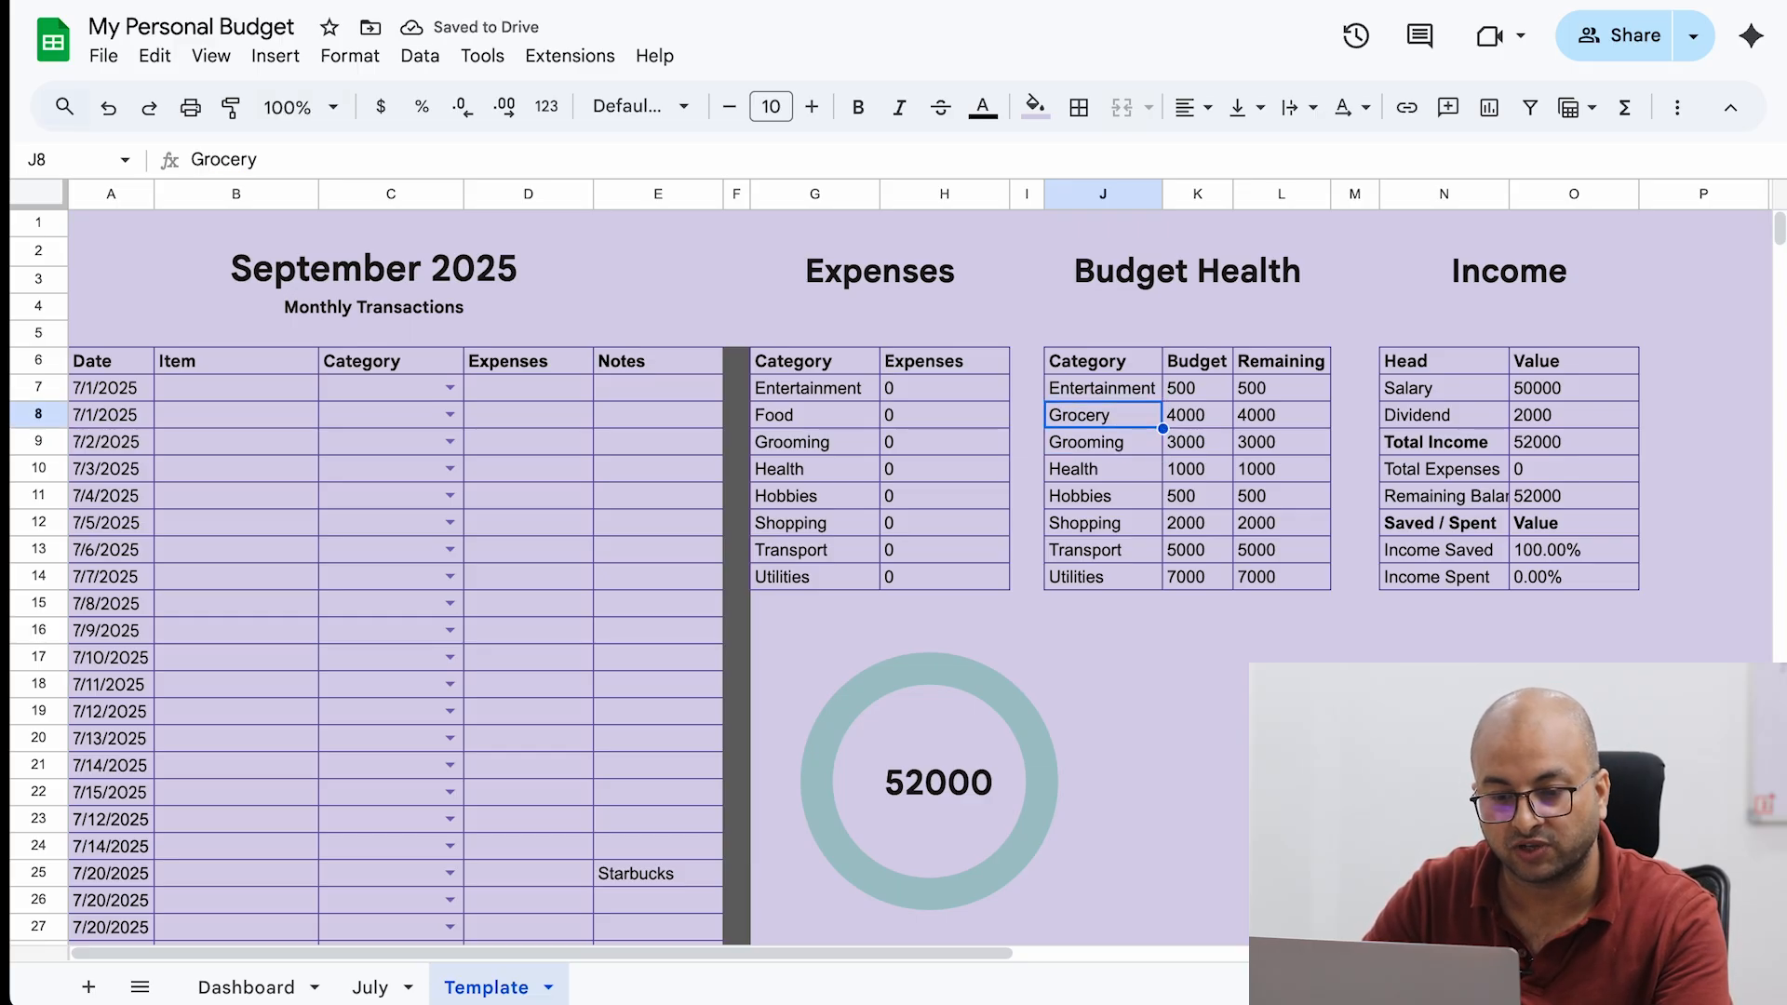
Rename the Food option to Grocery in the Monthly Transactions Category dropdown and apply the change to all matching dropdowns.
click(448, 391)
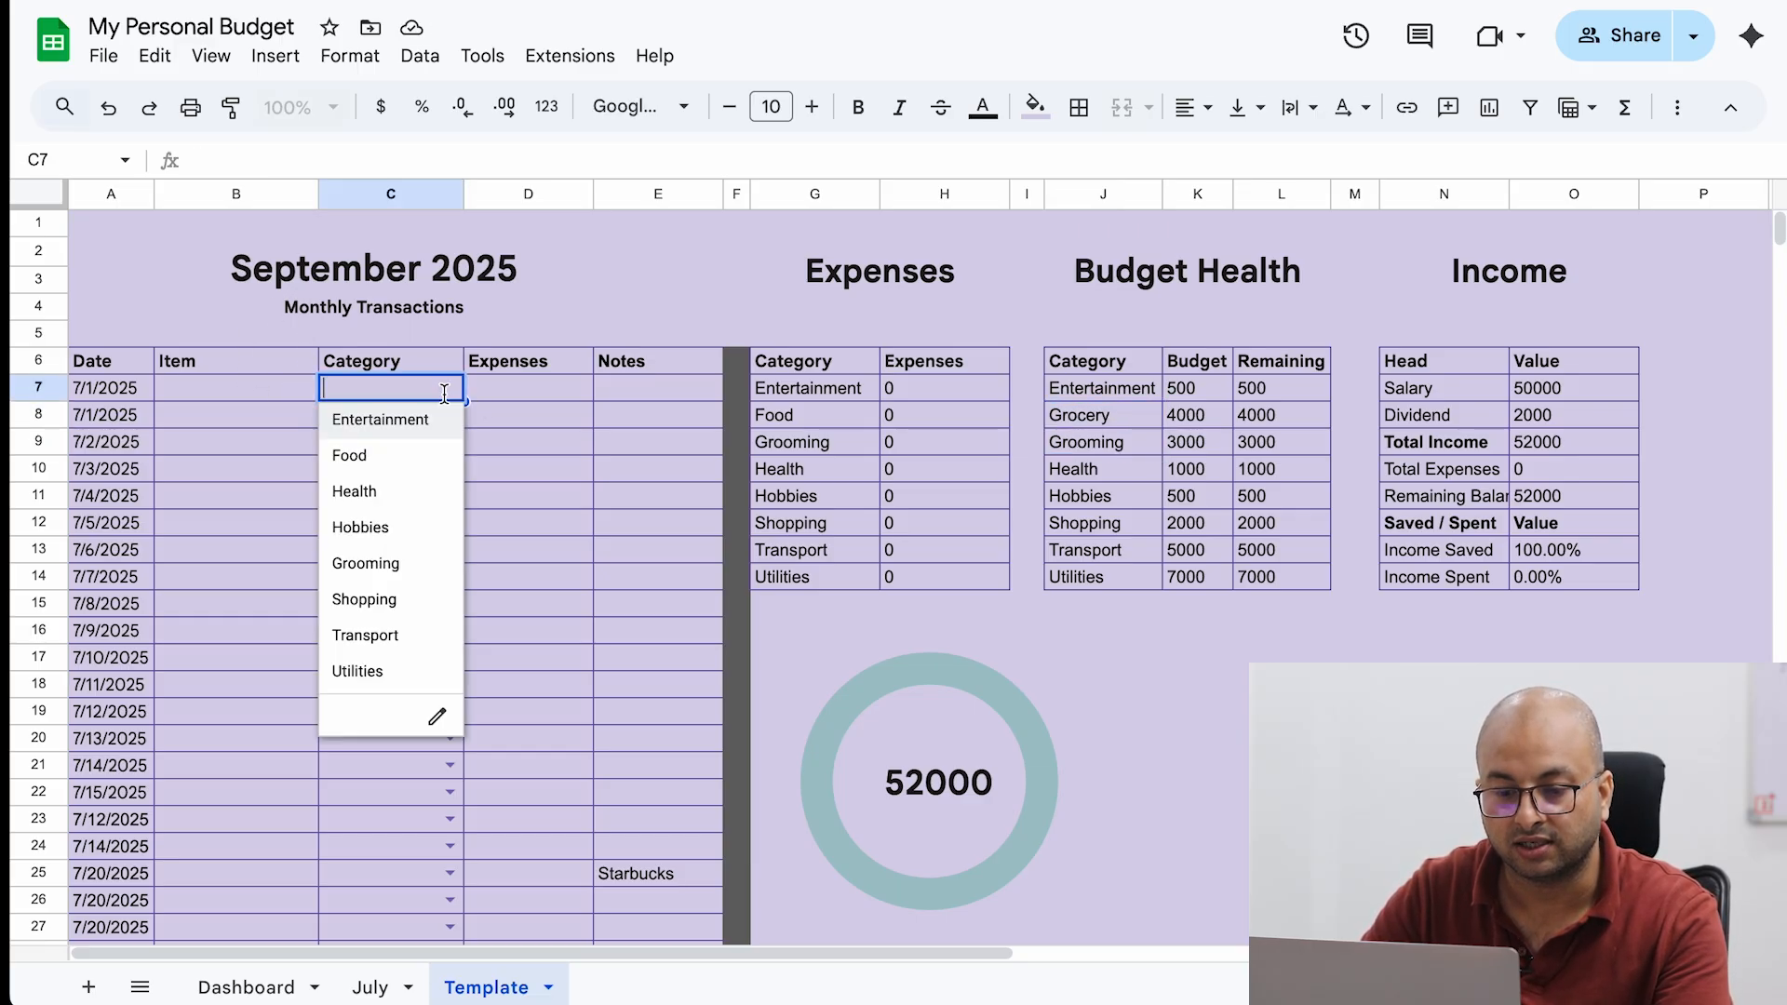
click(439, 718)
double_click(1552, 483)
text(Grocery)
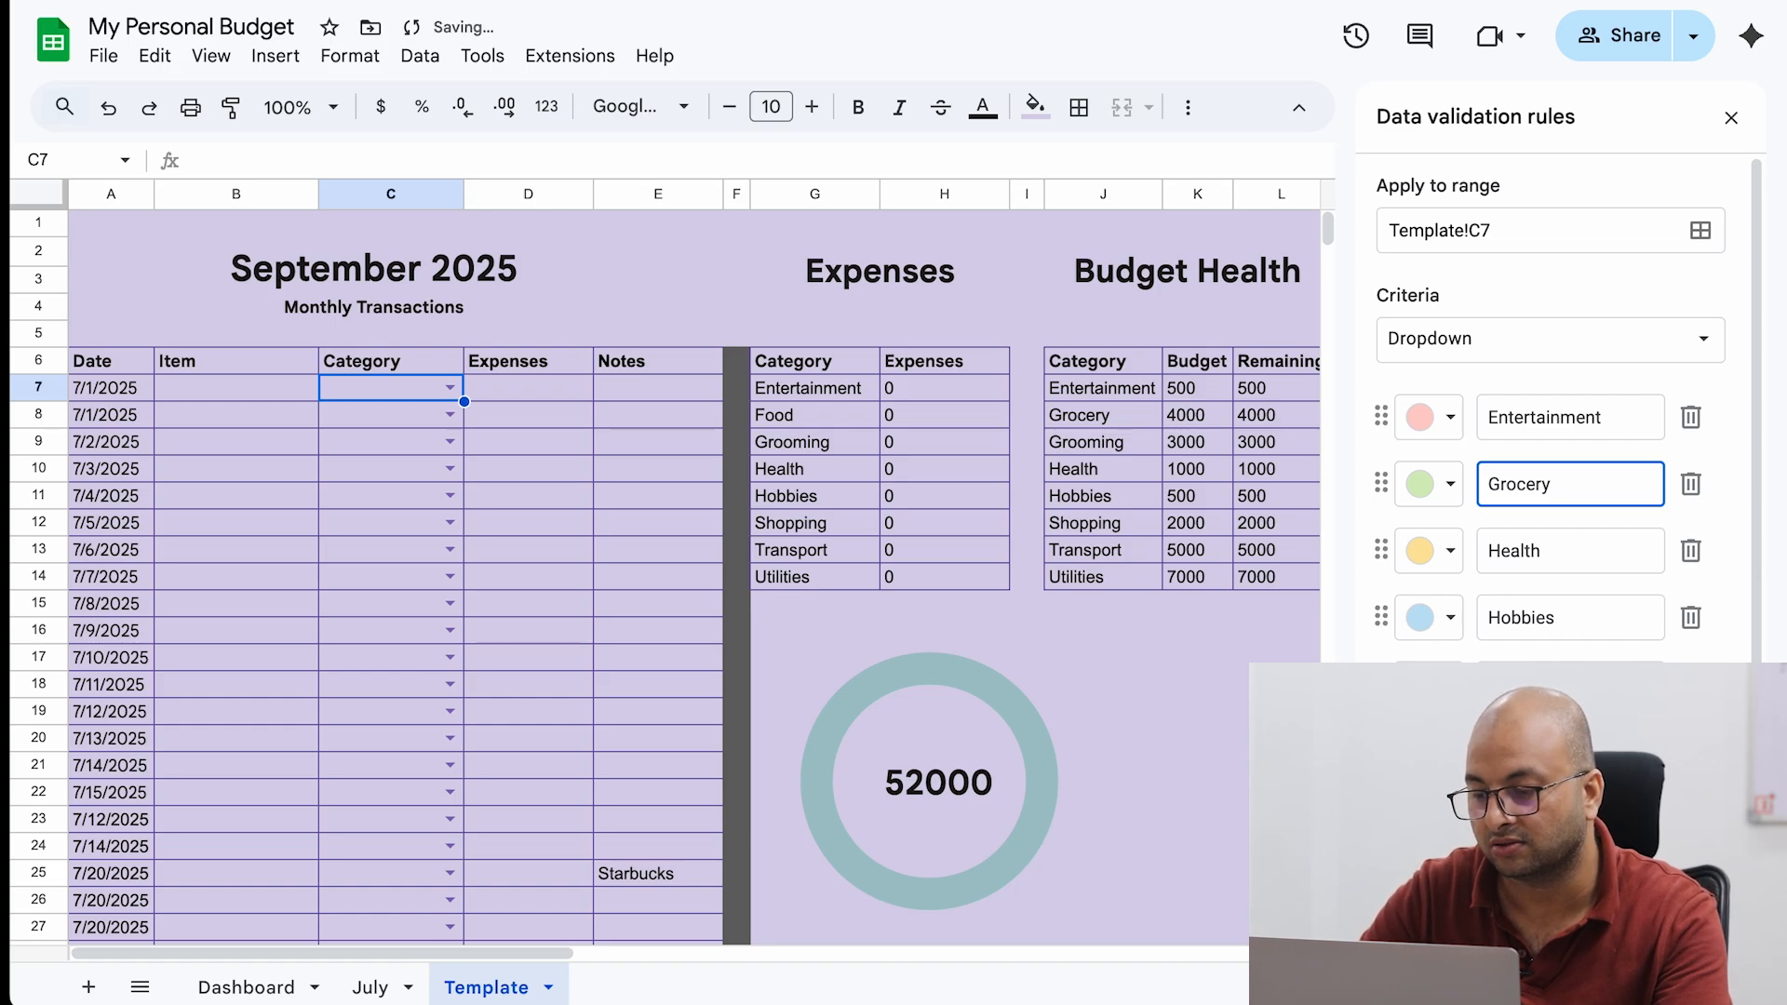
scroll(1569, 409, down, 3)
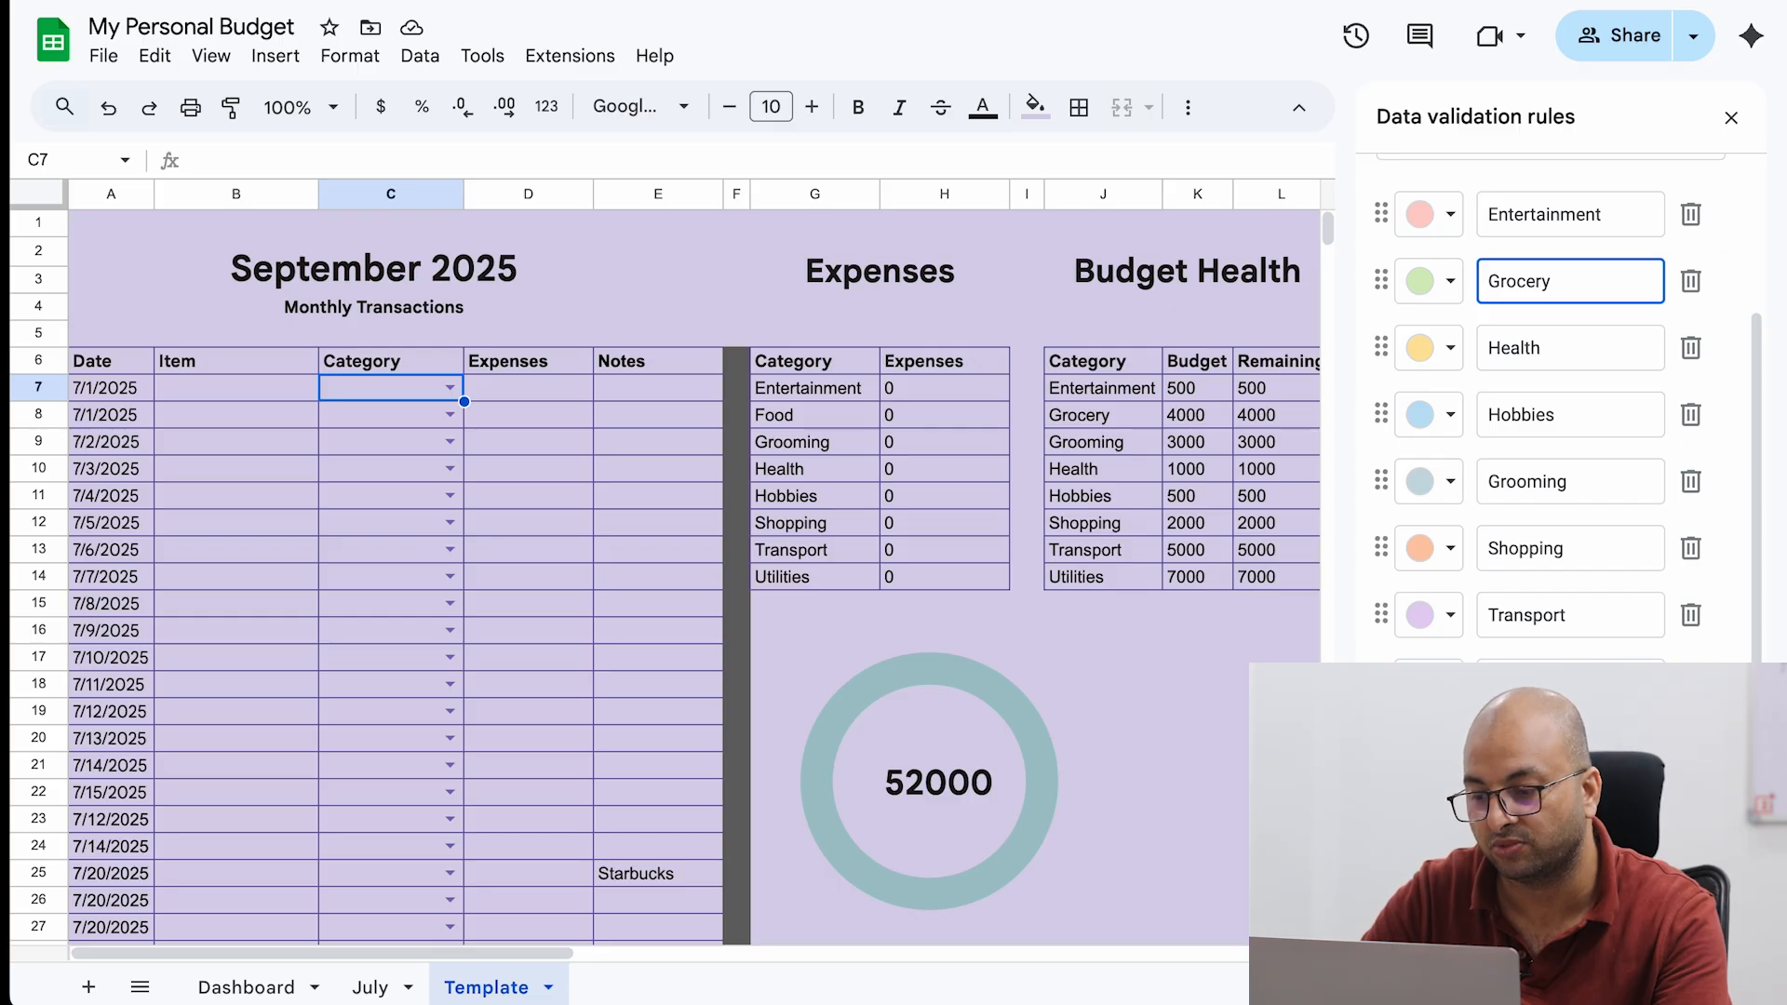
click(1680, 949)
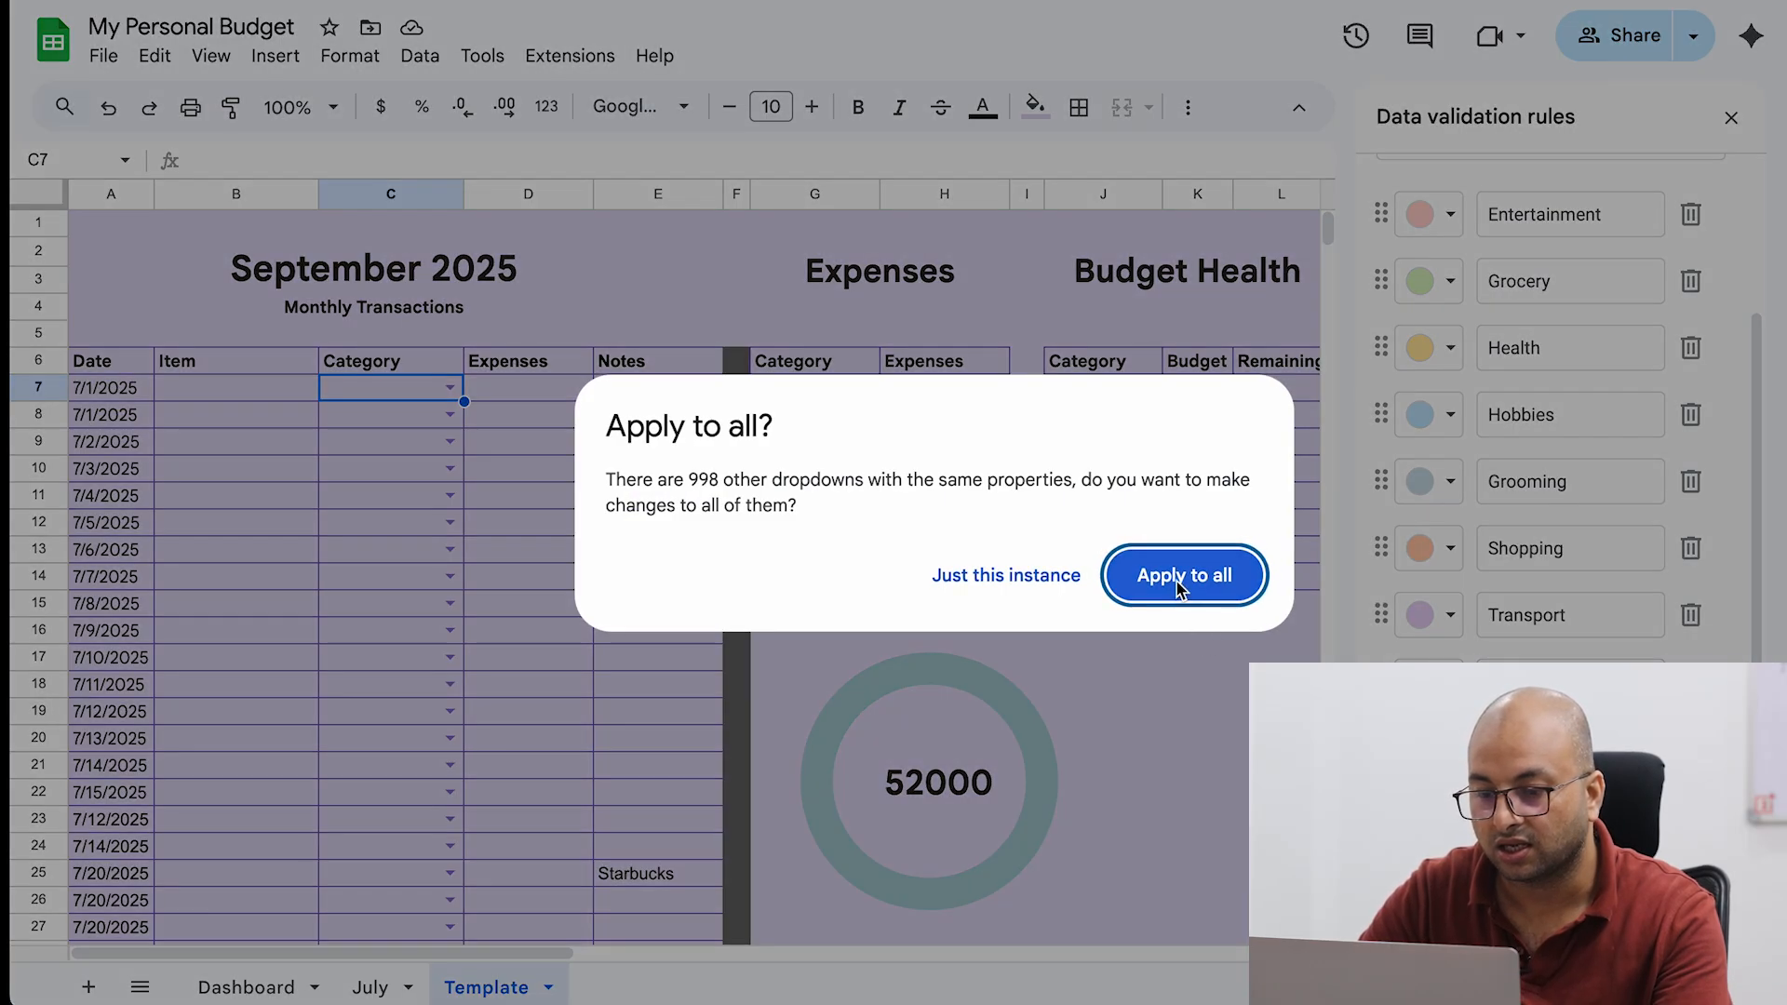
click(1177, 584)
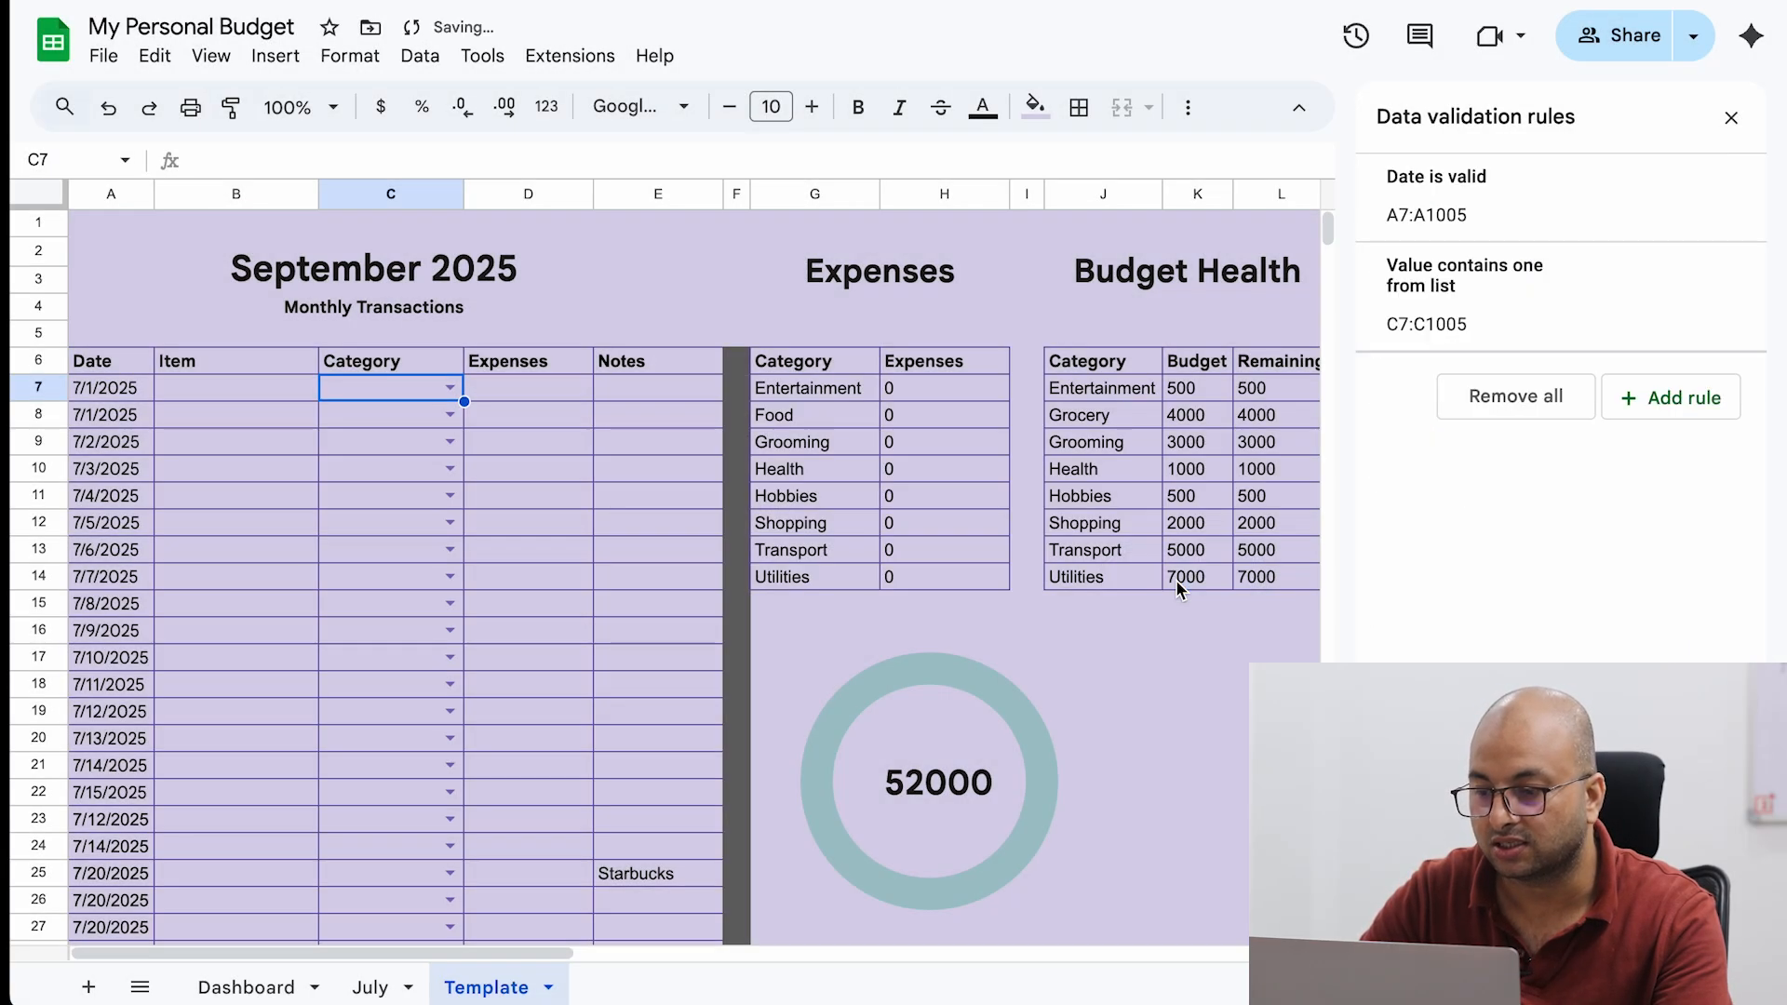
click(1731, 119)
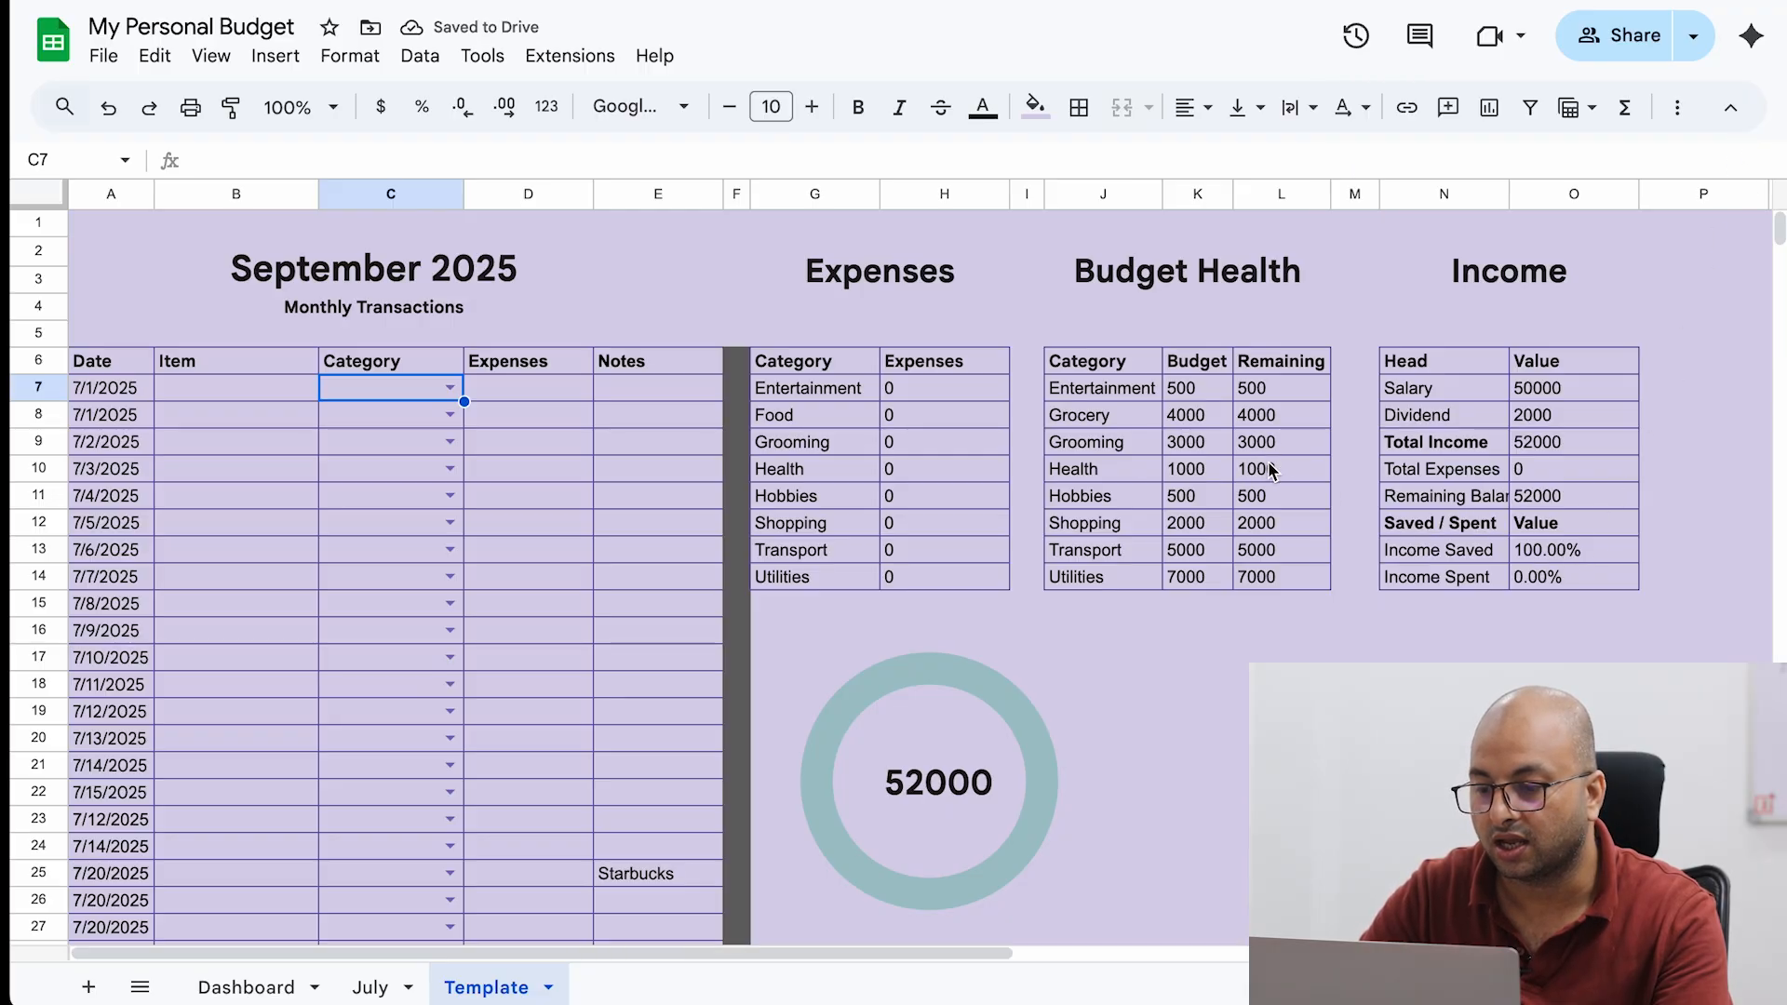
Set the Grocery budget in the Budget Health table to 20000.
click(1095, 412)
key(Right)
key(Left)
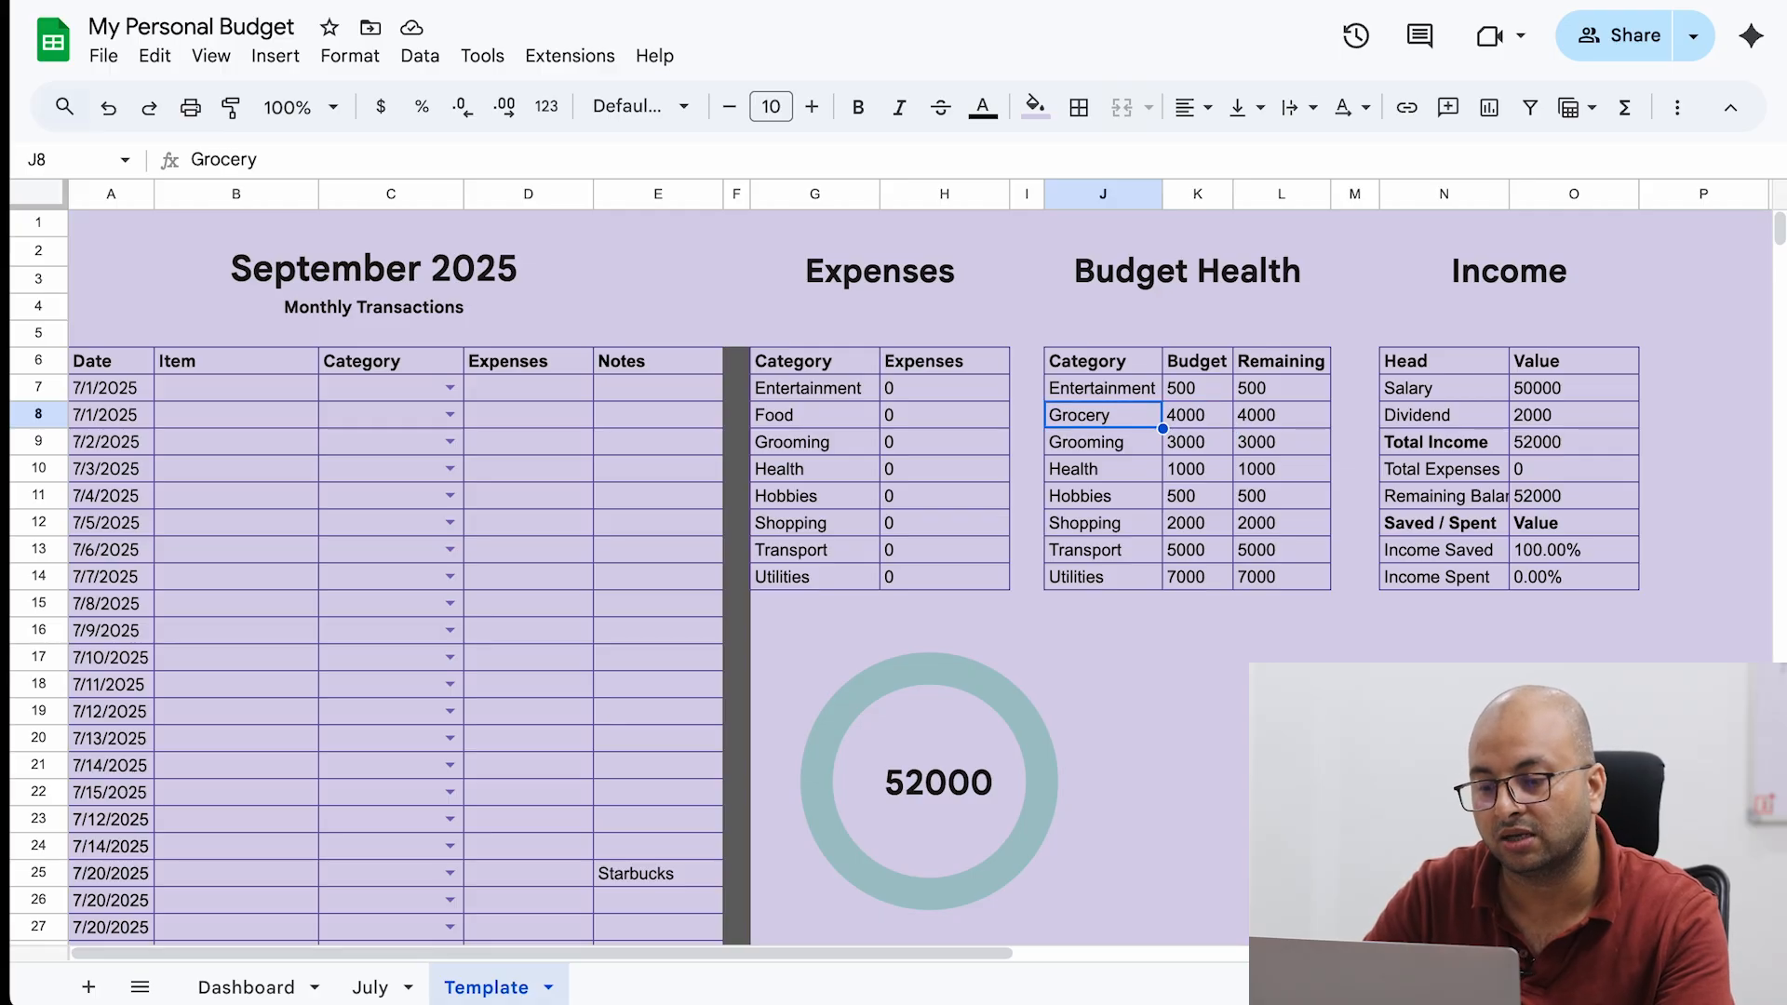
key(Right)
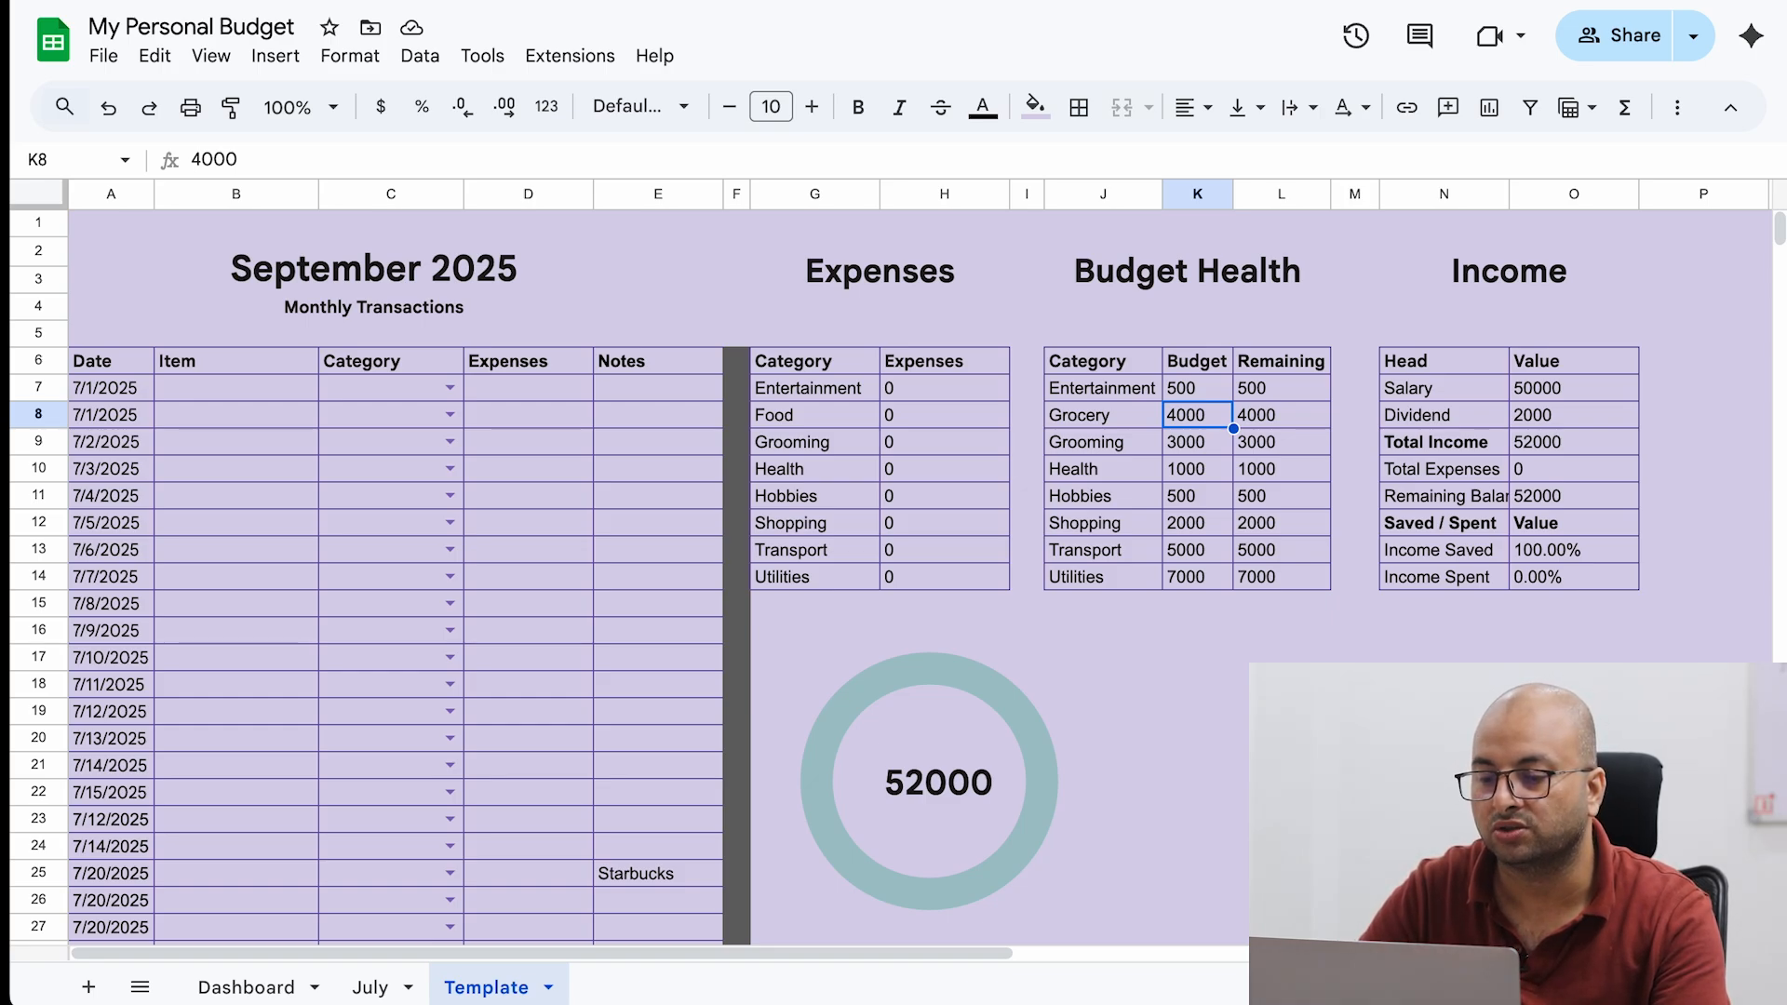
key(Left)
key(Right)
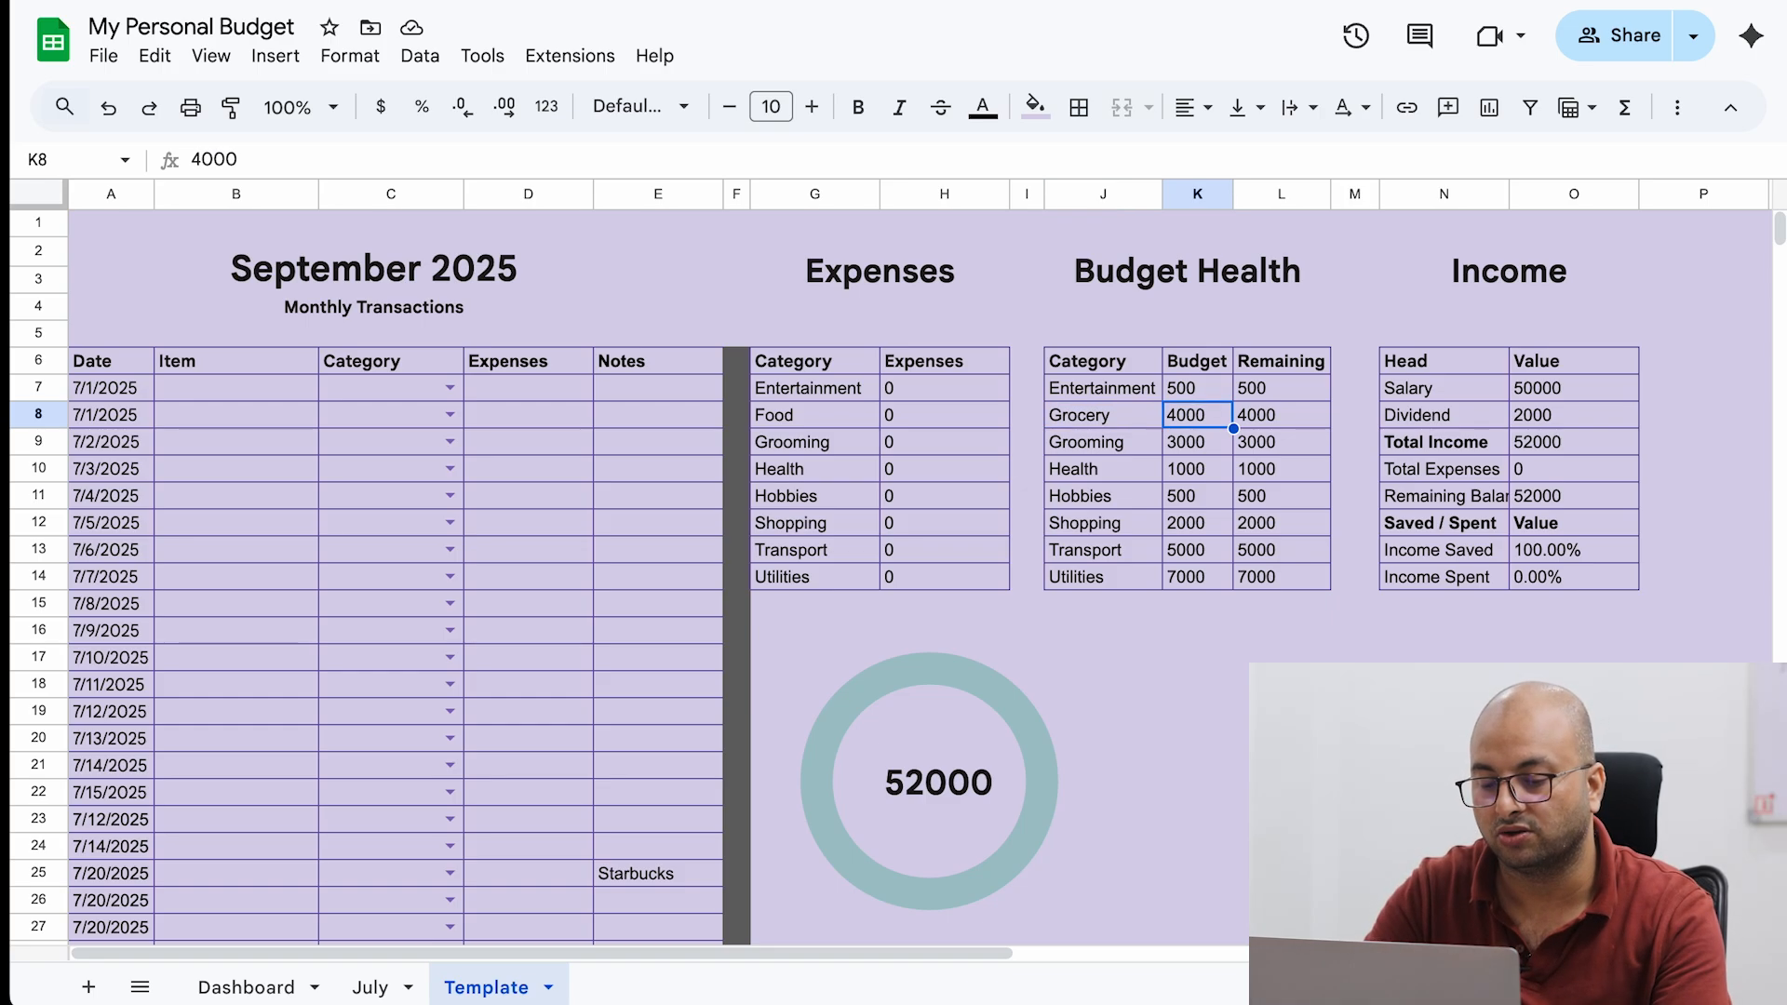
text(20000)
key(Return)
key(Up)
key(Right)
key(Left)
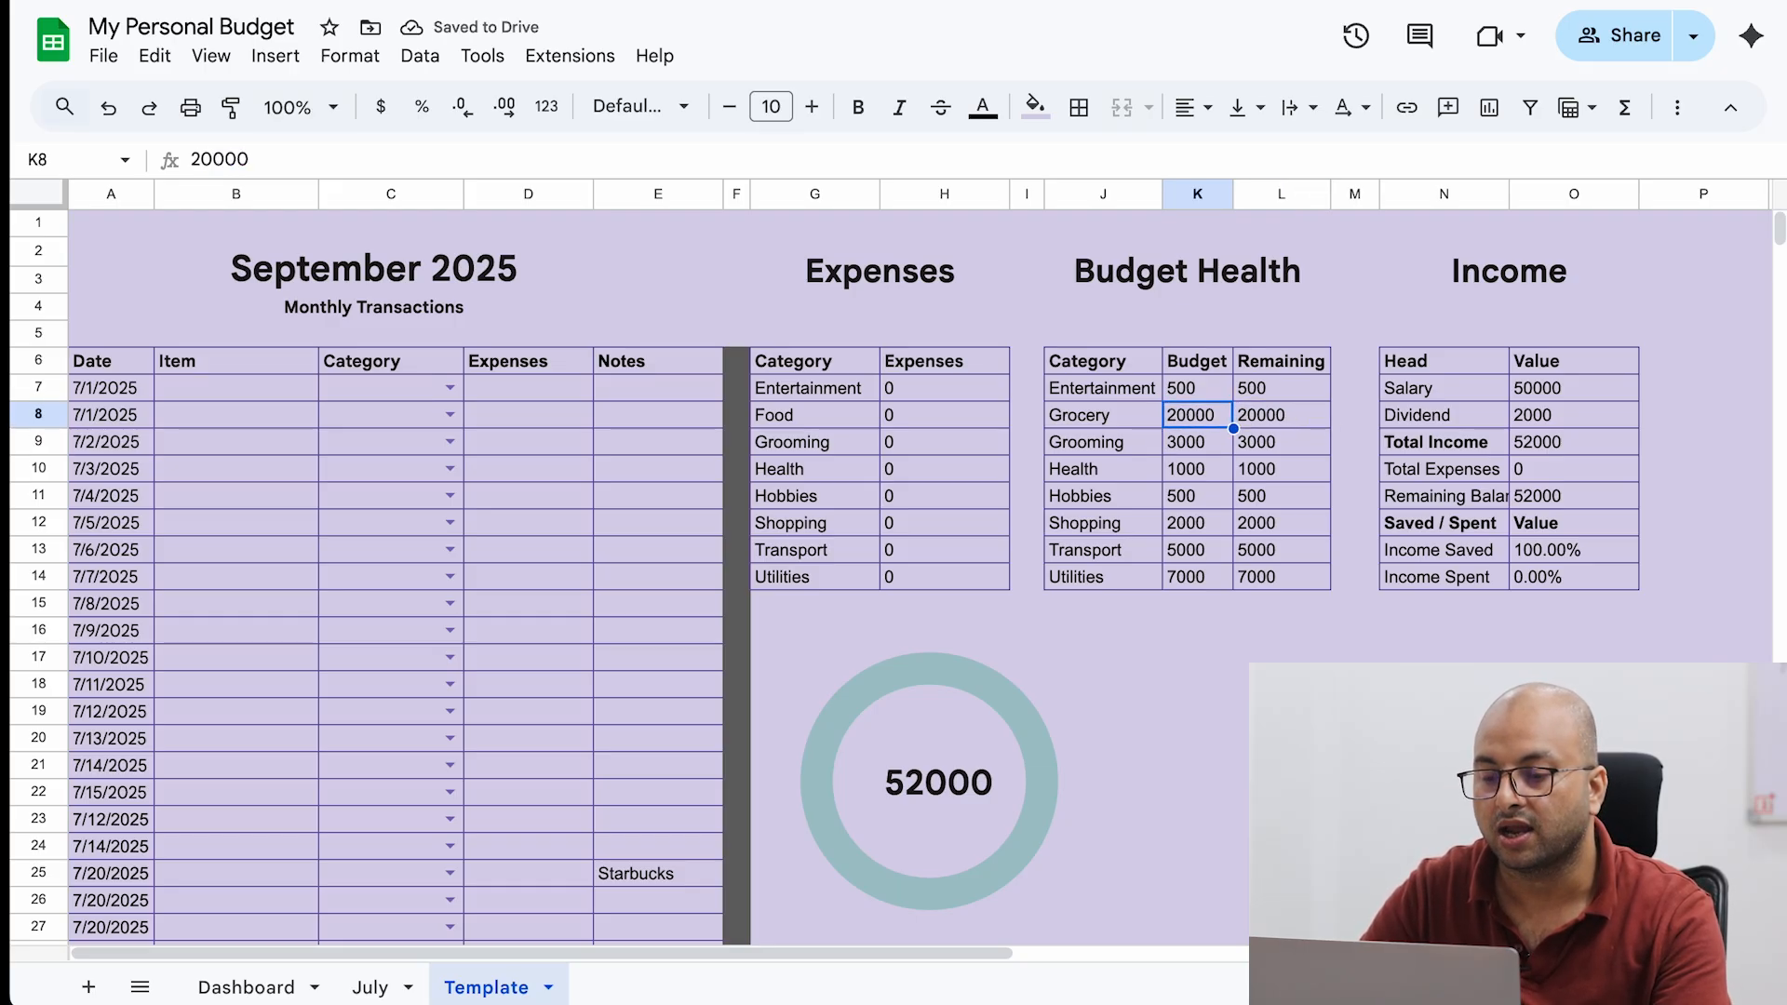
Review the Budget Health rows from Grooming to Utilities and the donut chart below the Expenses table.
key(Down)
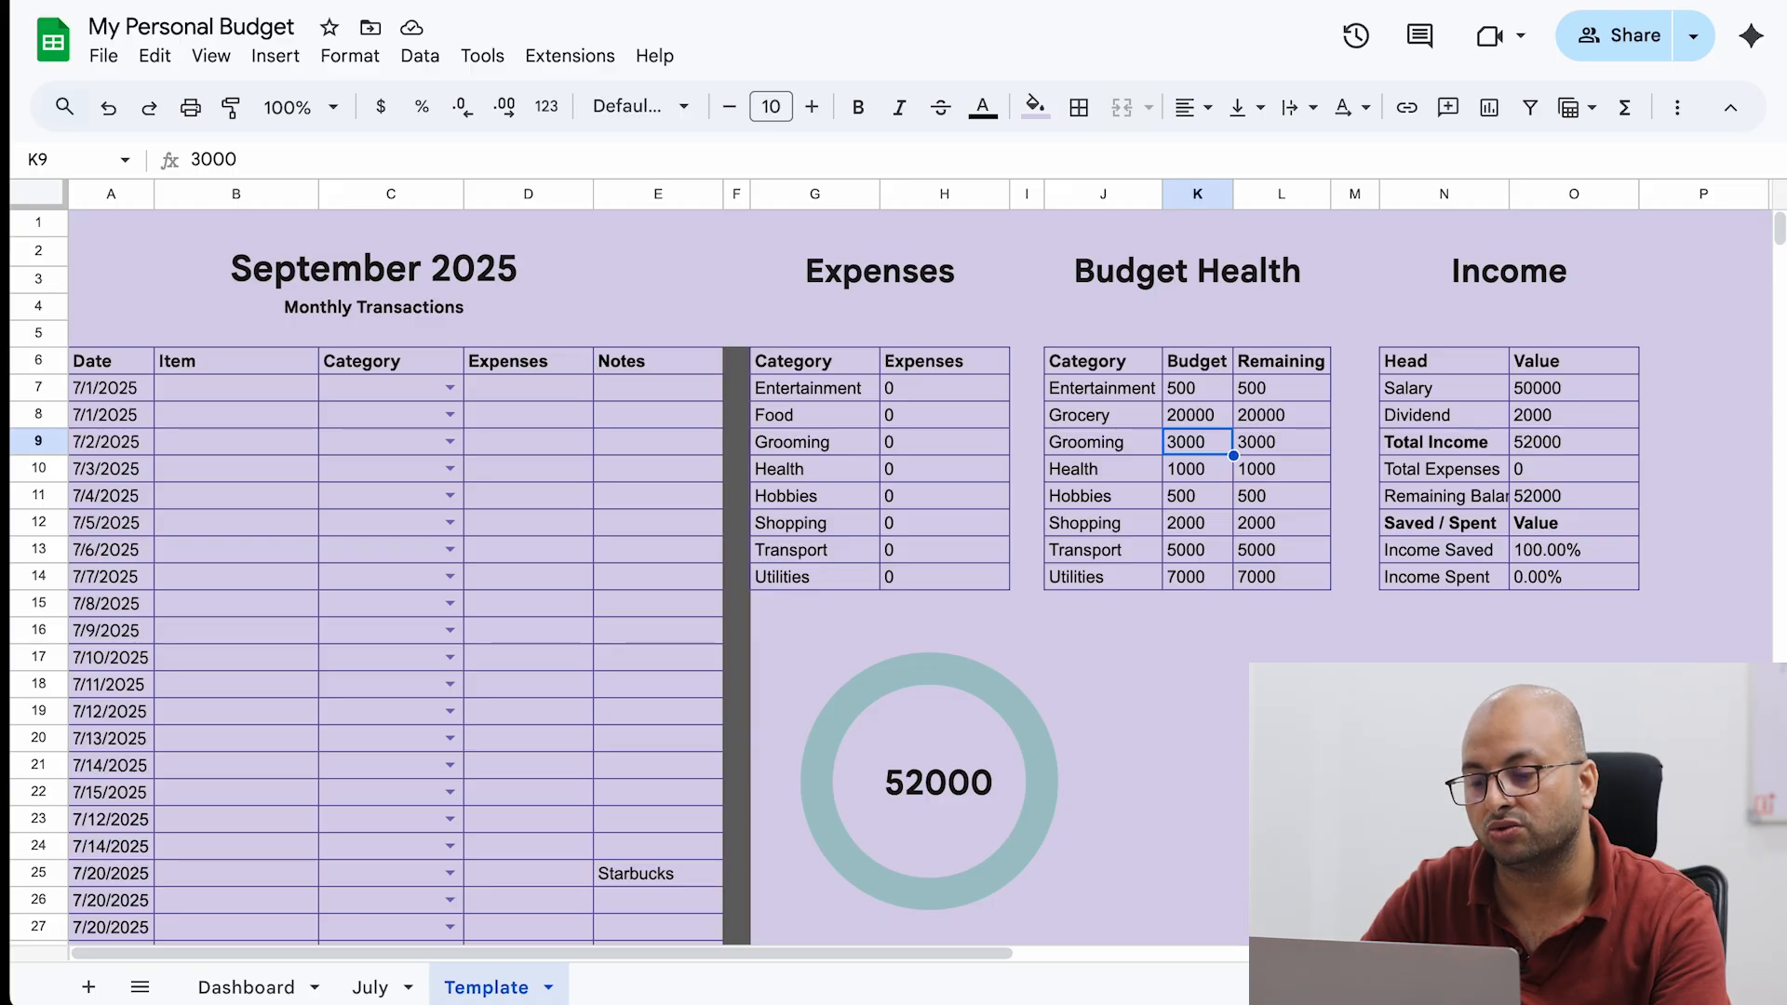
key(Down)
key(Down)
key(Up)
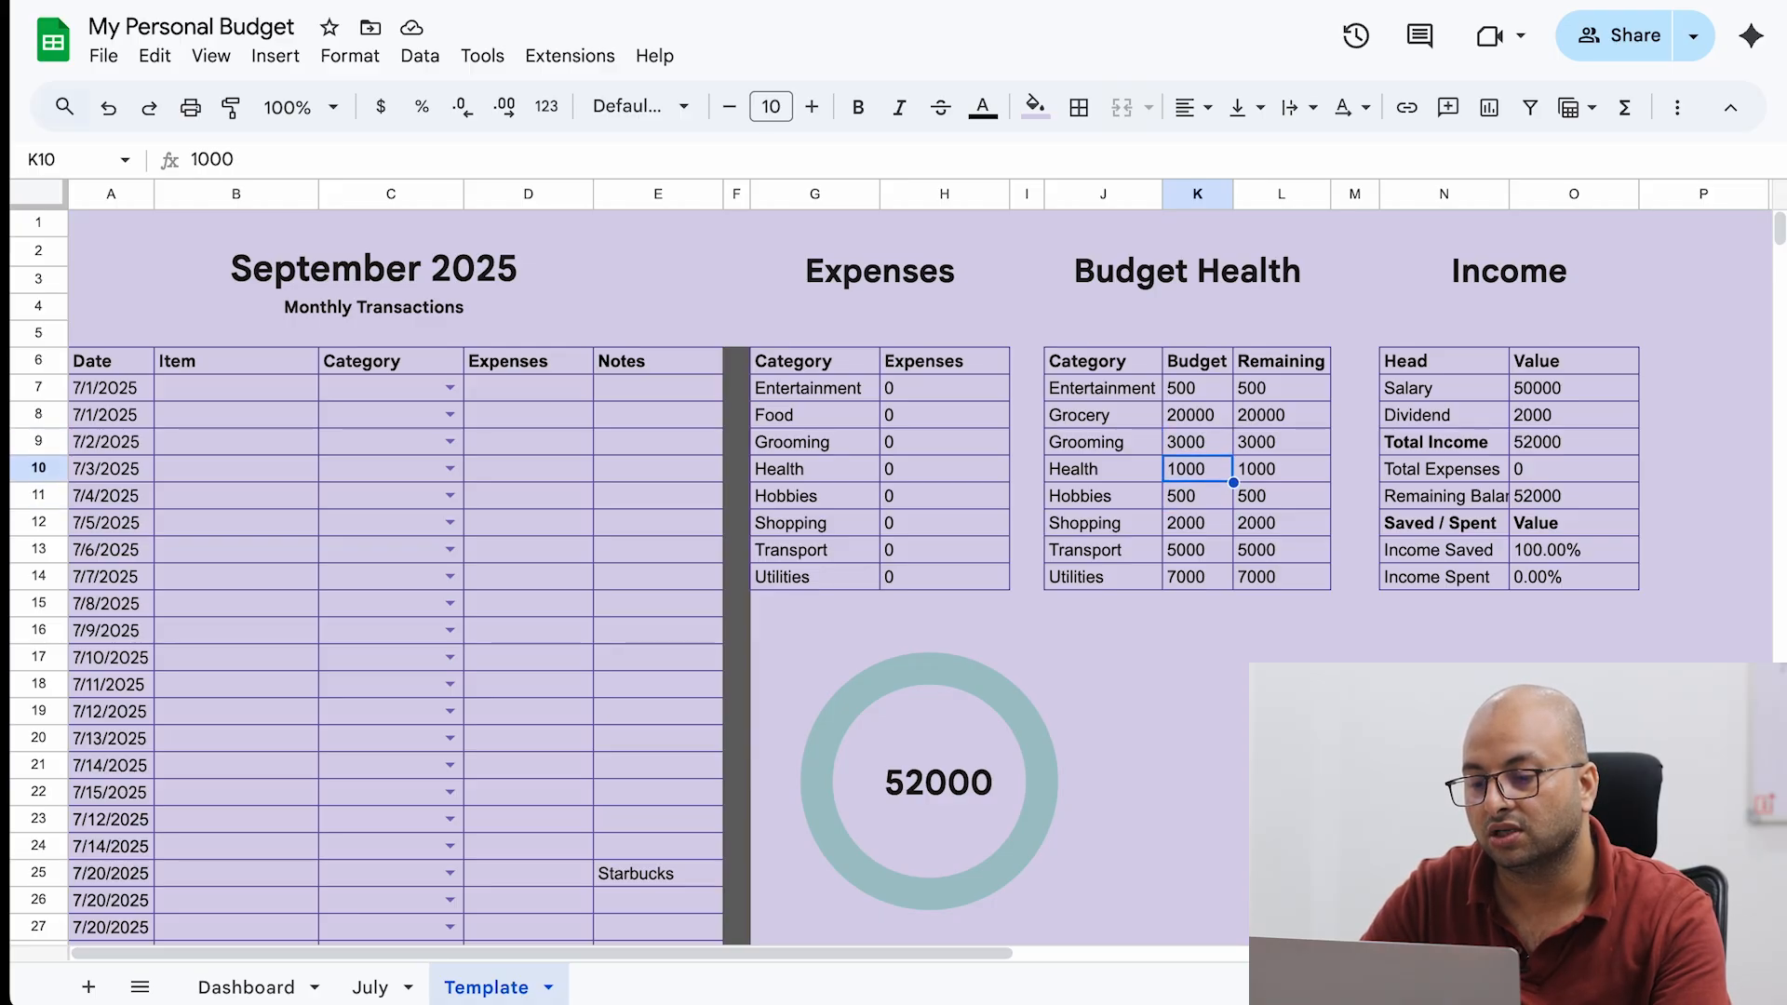
key(Down)
key(Up)
key(Left)
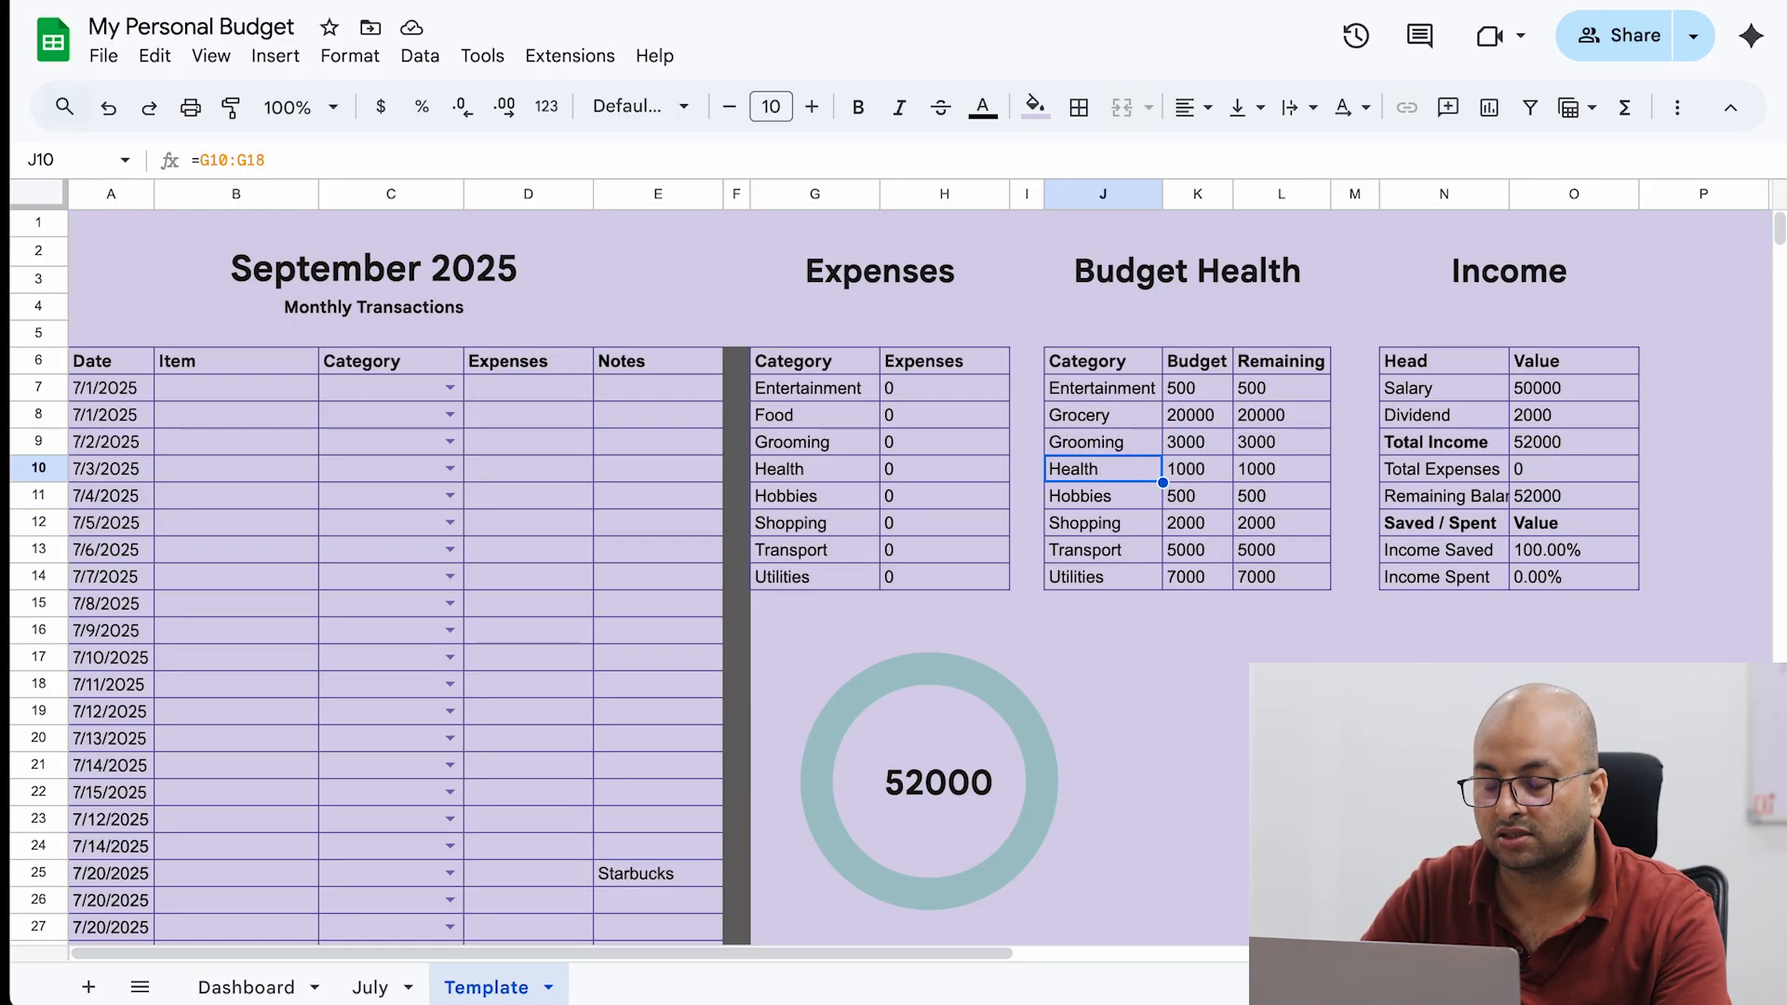
key(Down)
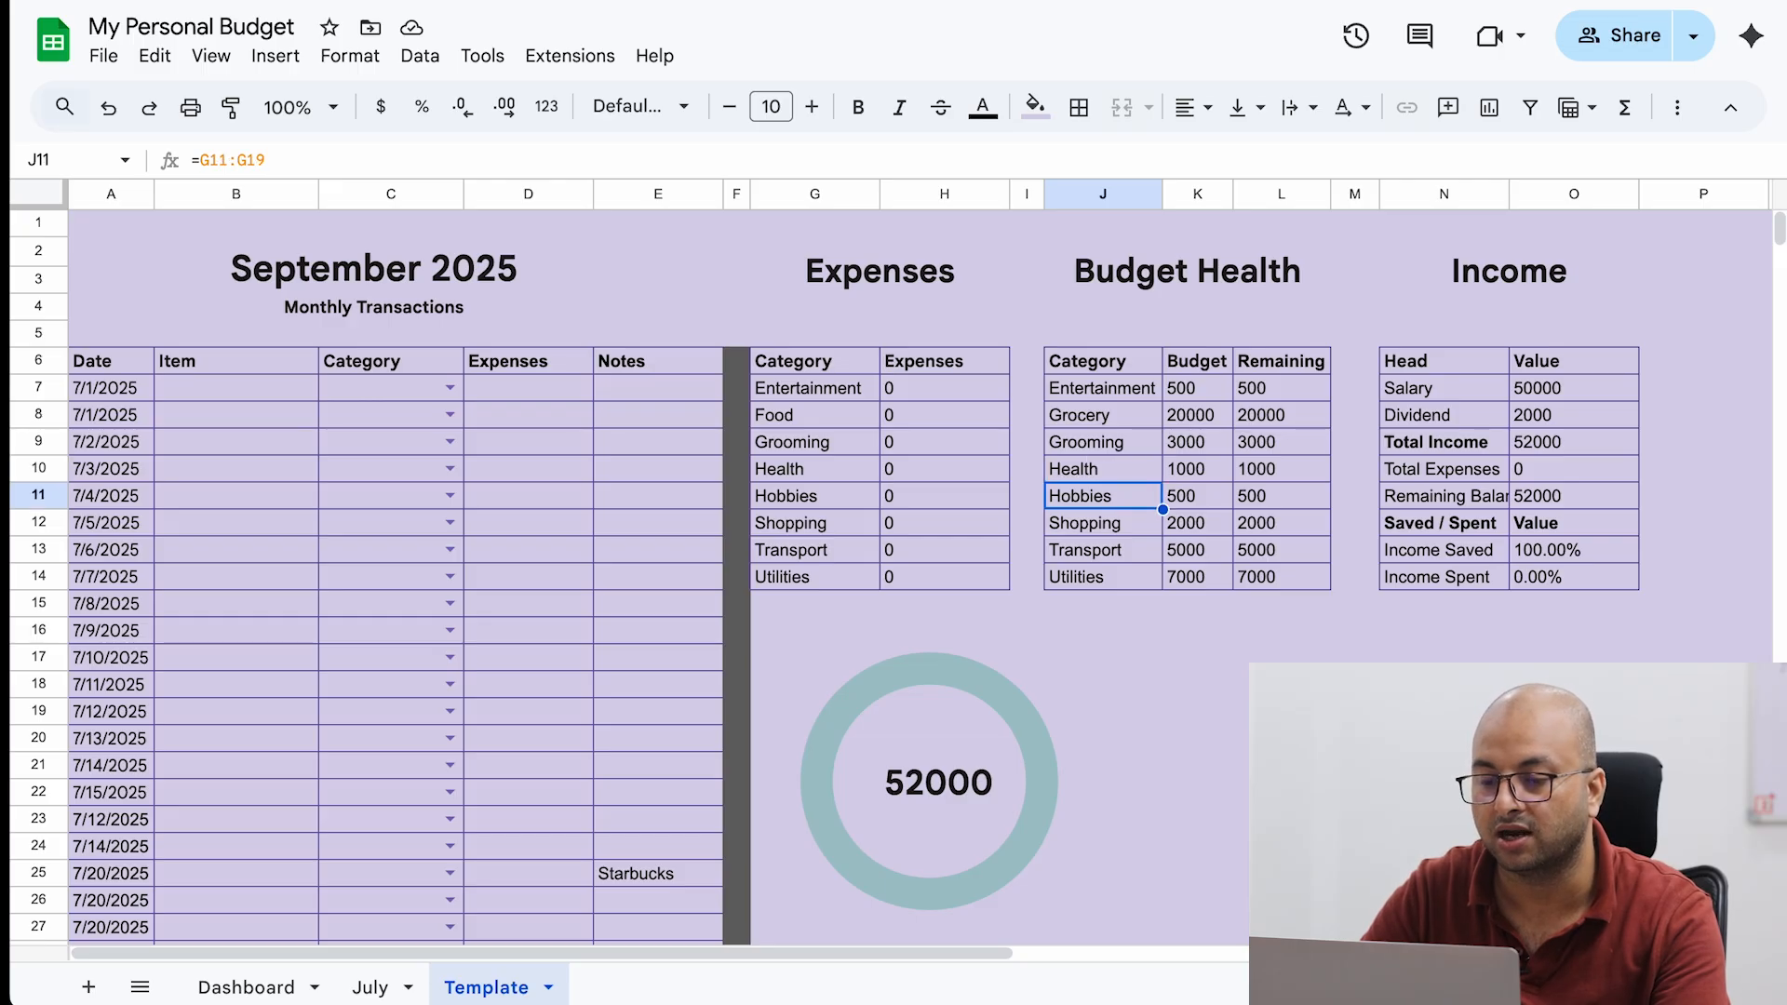
key(Down)
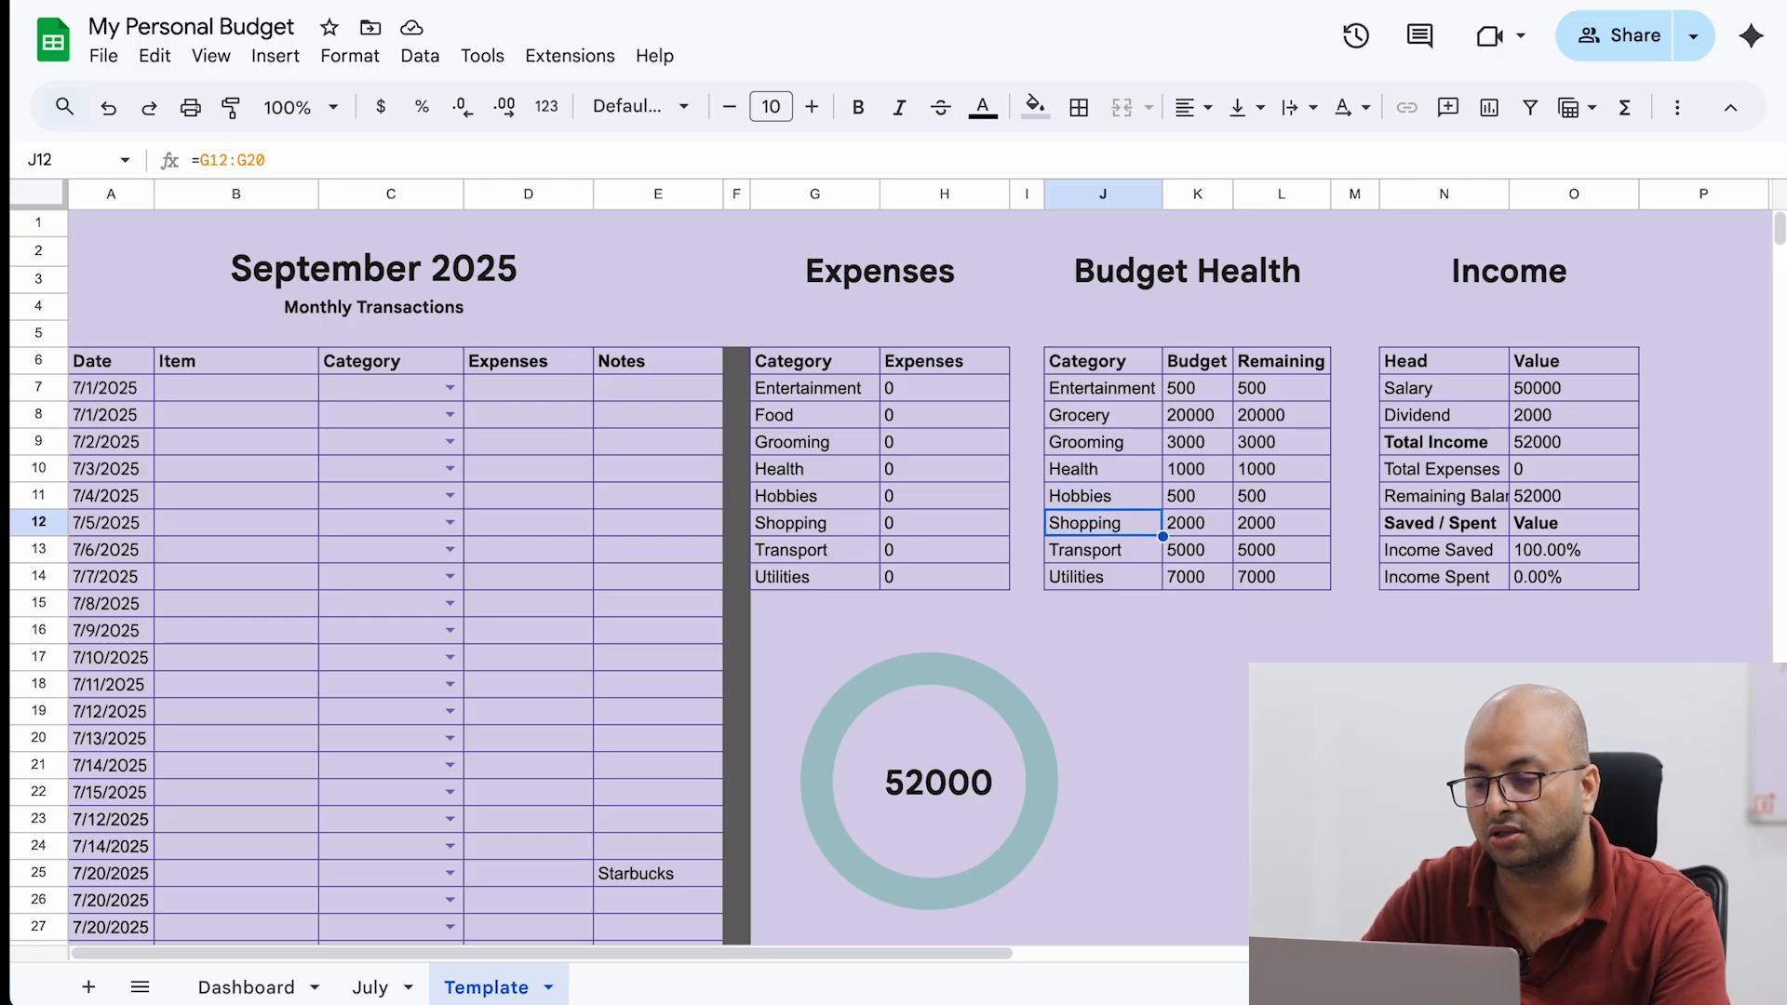
key(Down)
key(Down)
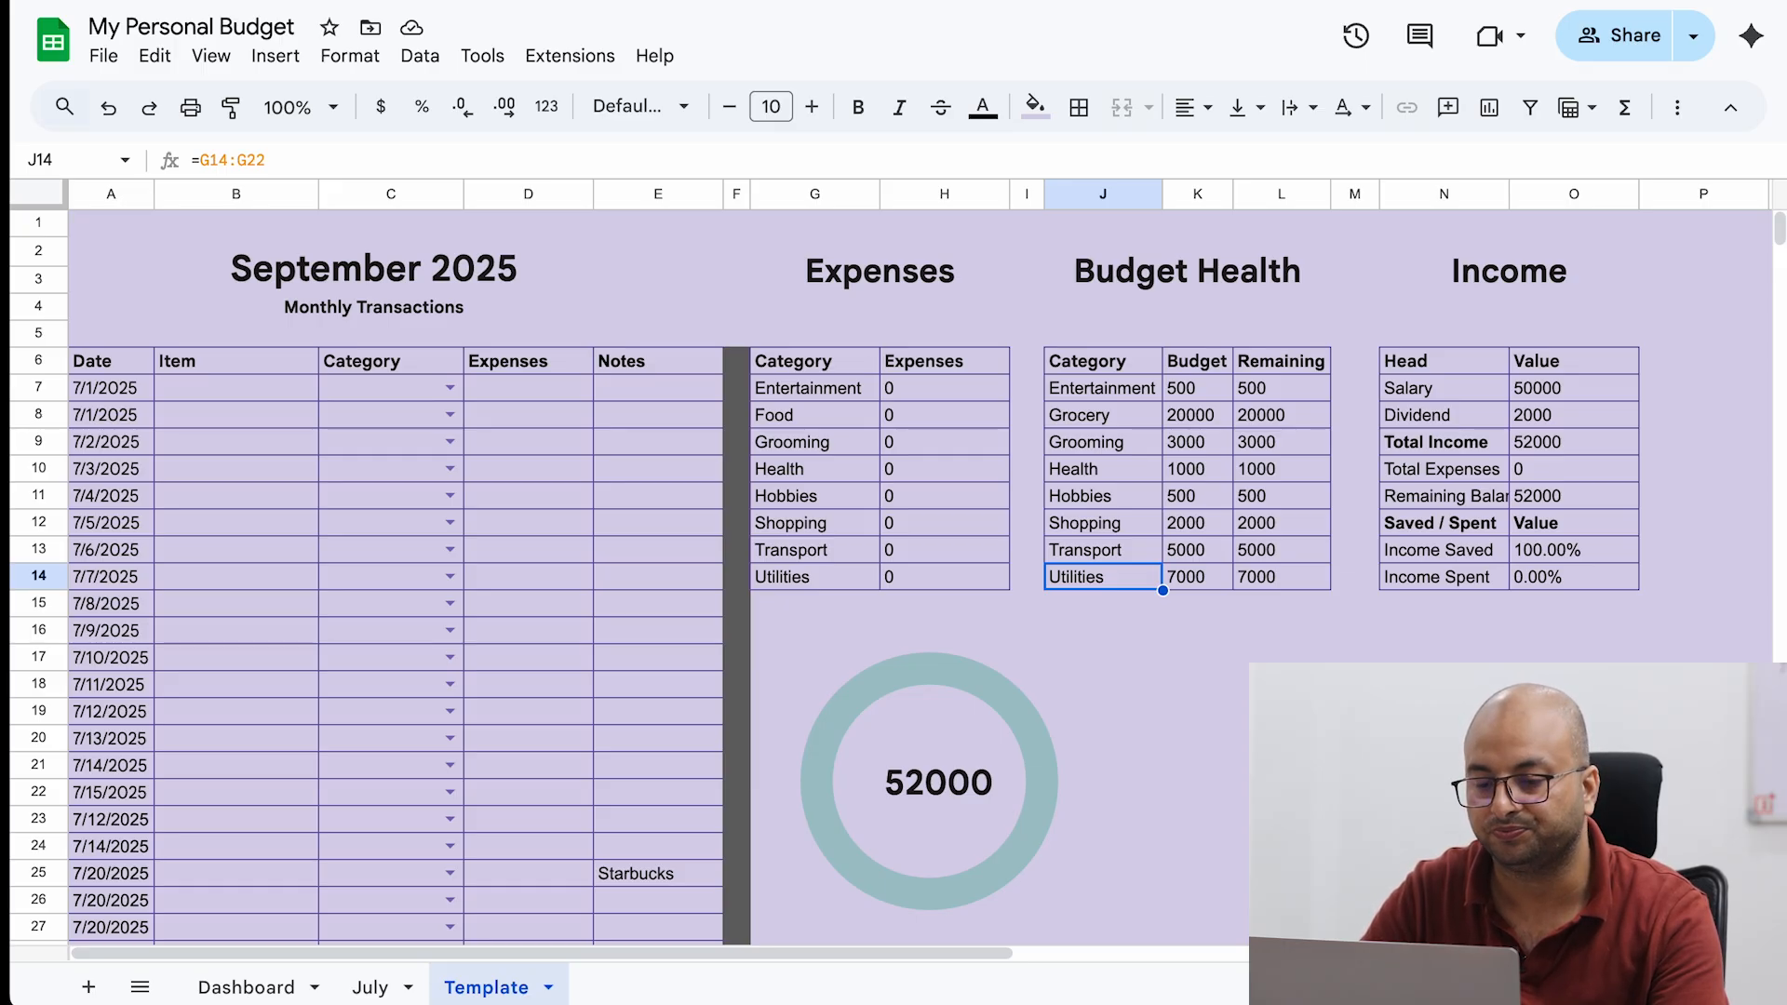
key(Left)
key(Right)
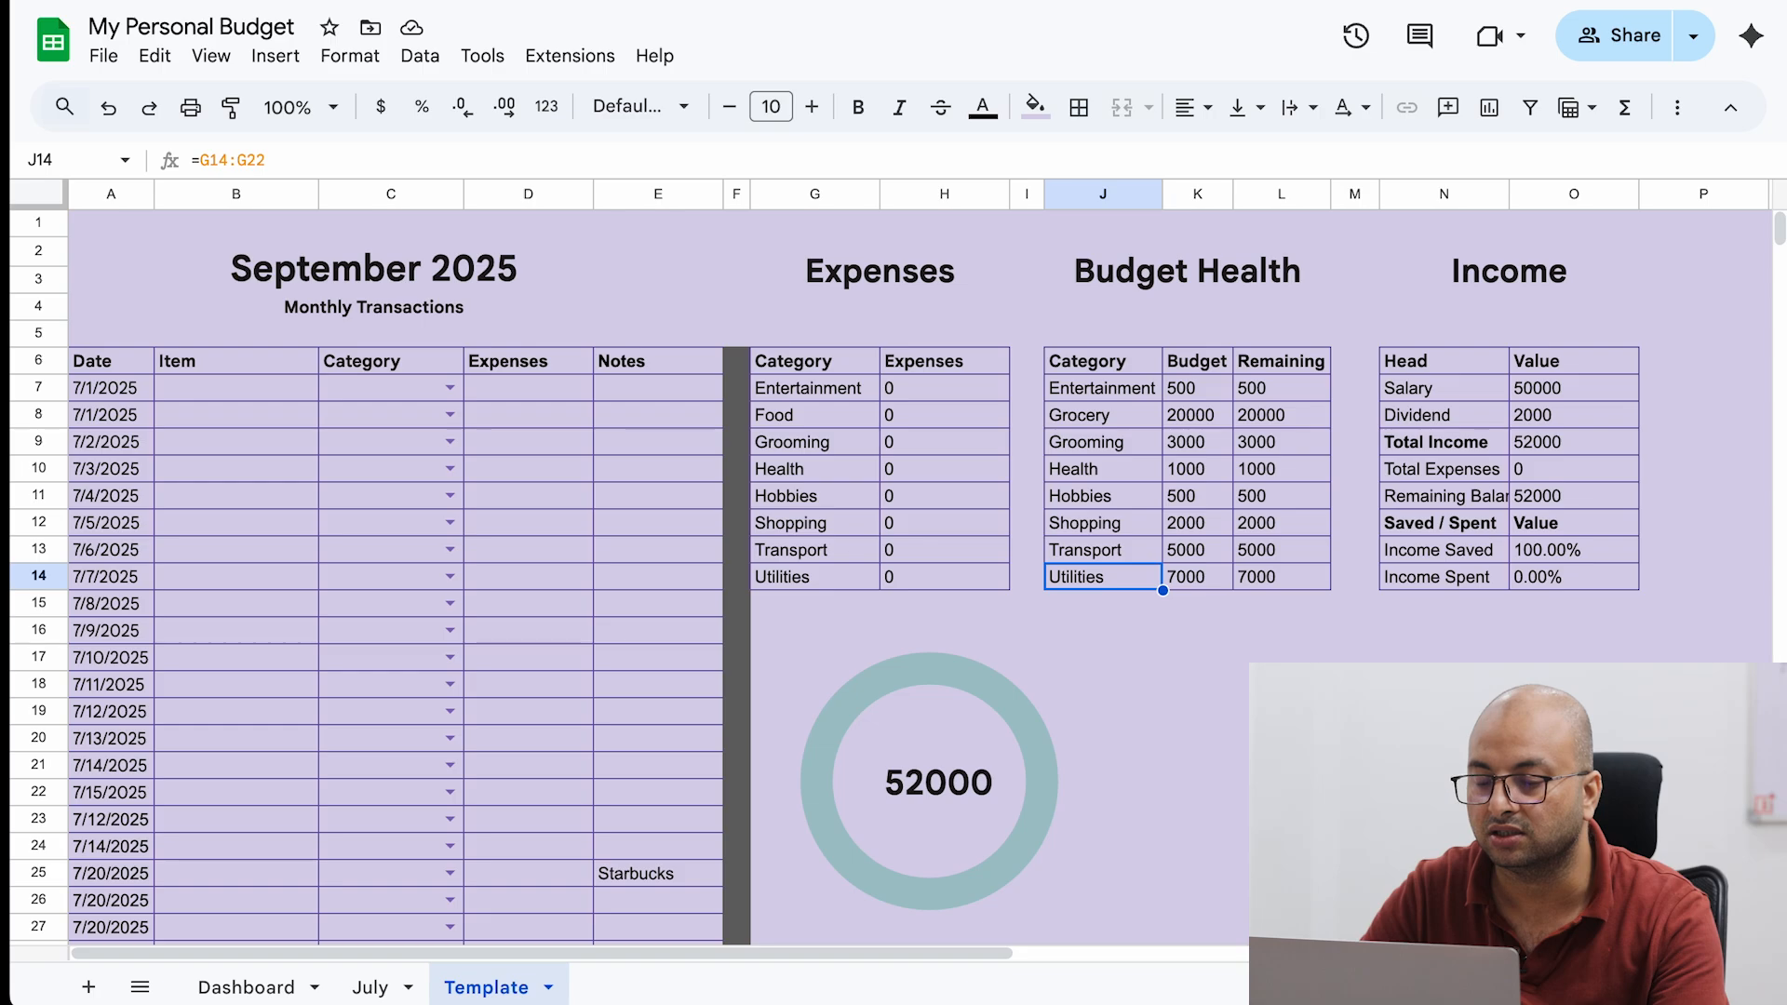
key(Down)
click(974, 678)
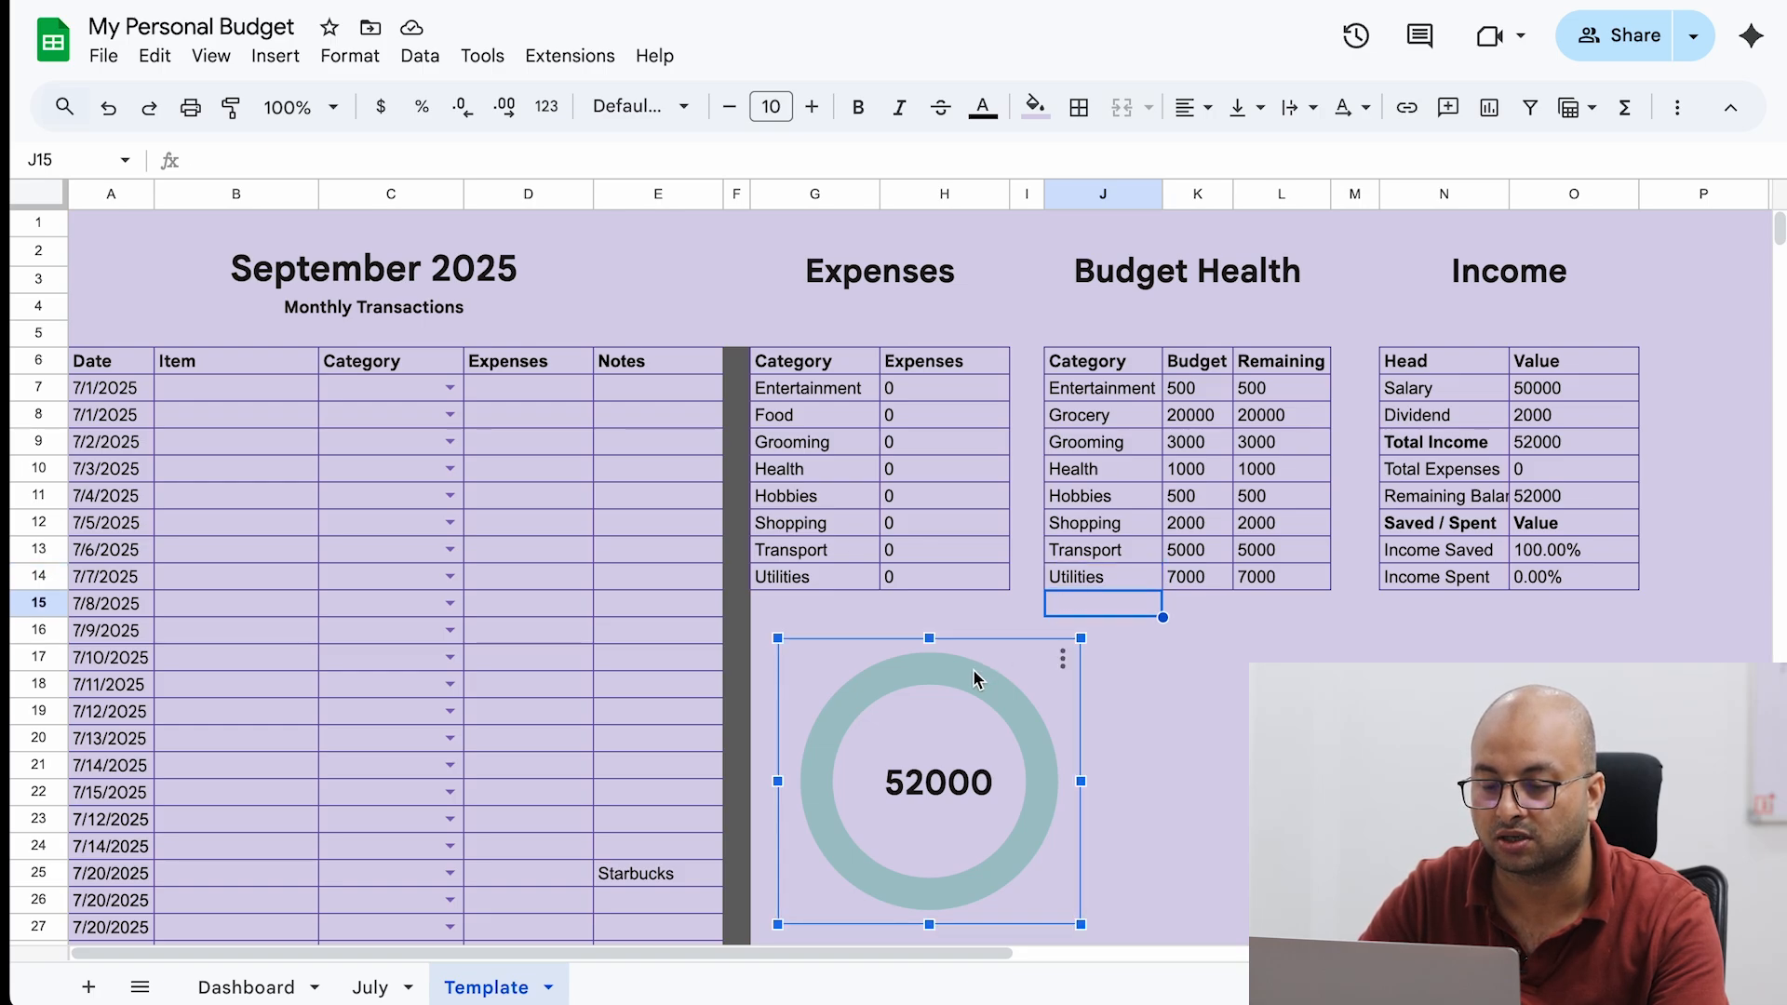
scroll(974, 677, down, 2)
mouse_move(824, 715)
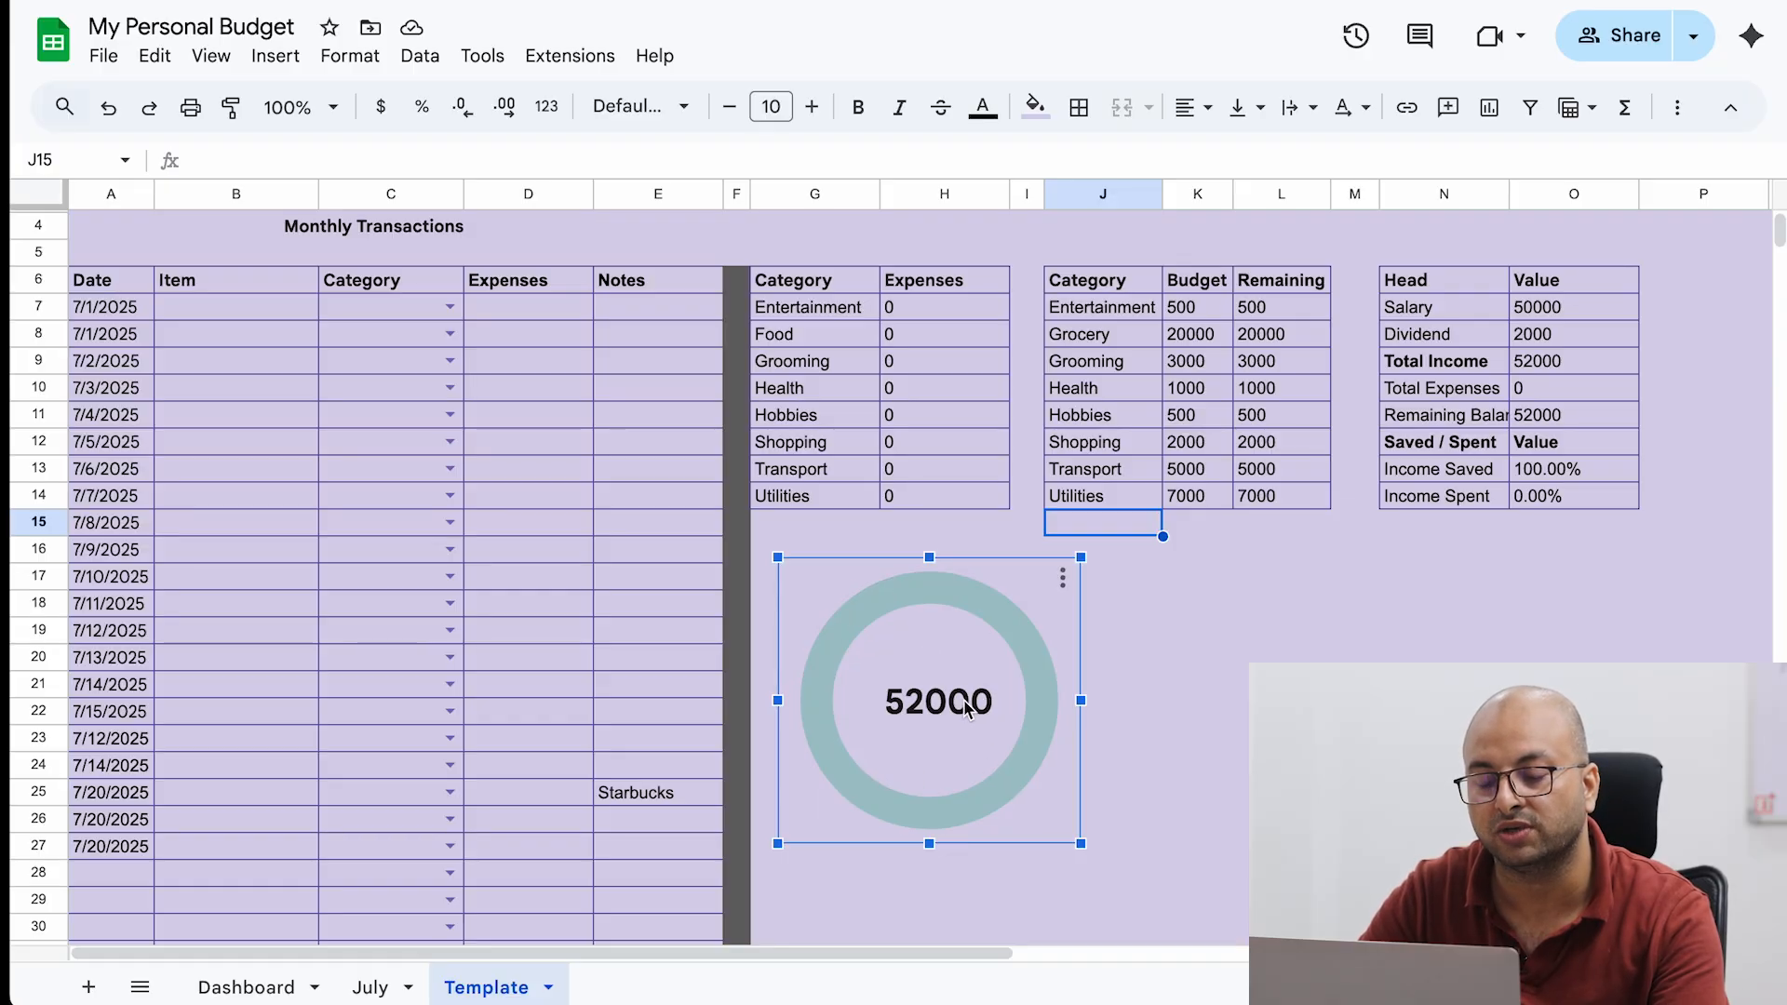
Enter a Movie tickets transaction in the first row of Monthly Transactions with category Entertainment and an expense of 700.
scroll(418, 507, up, 2)
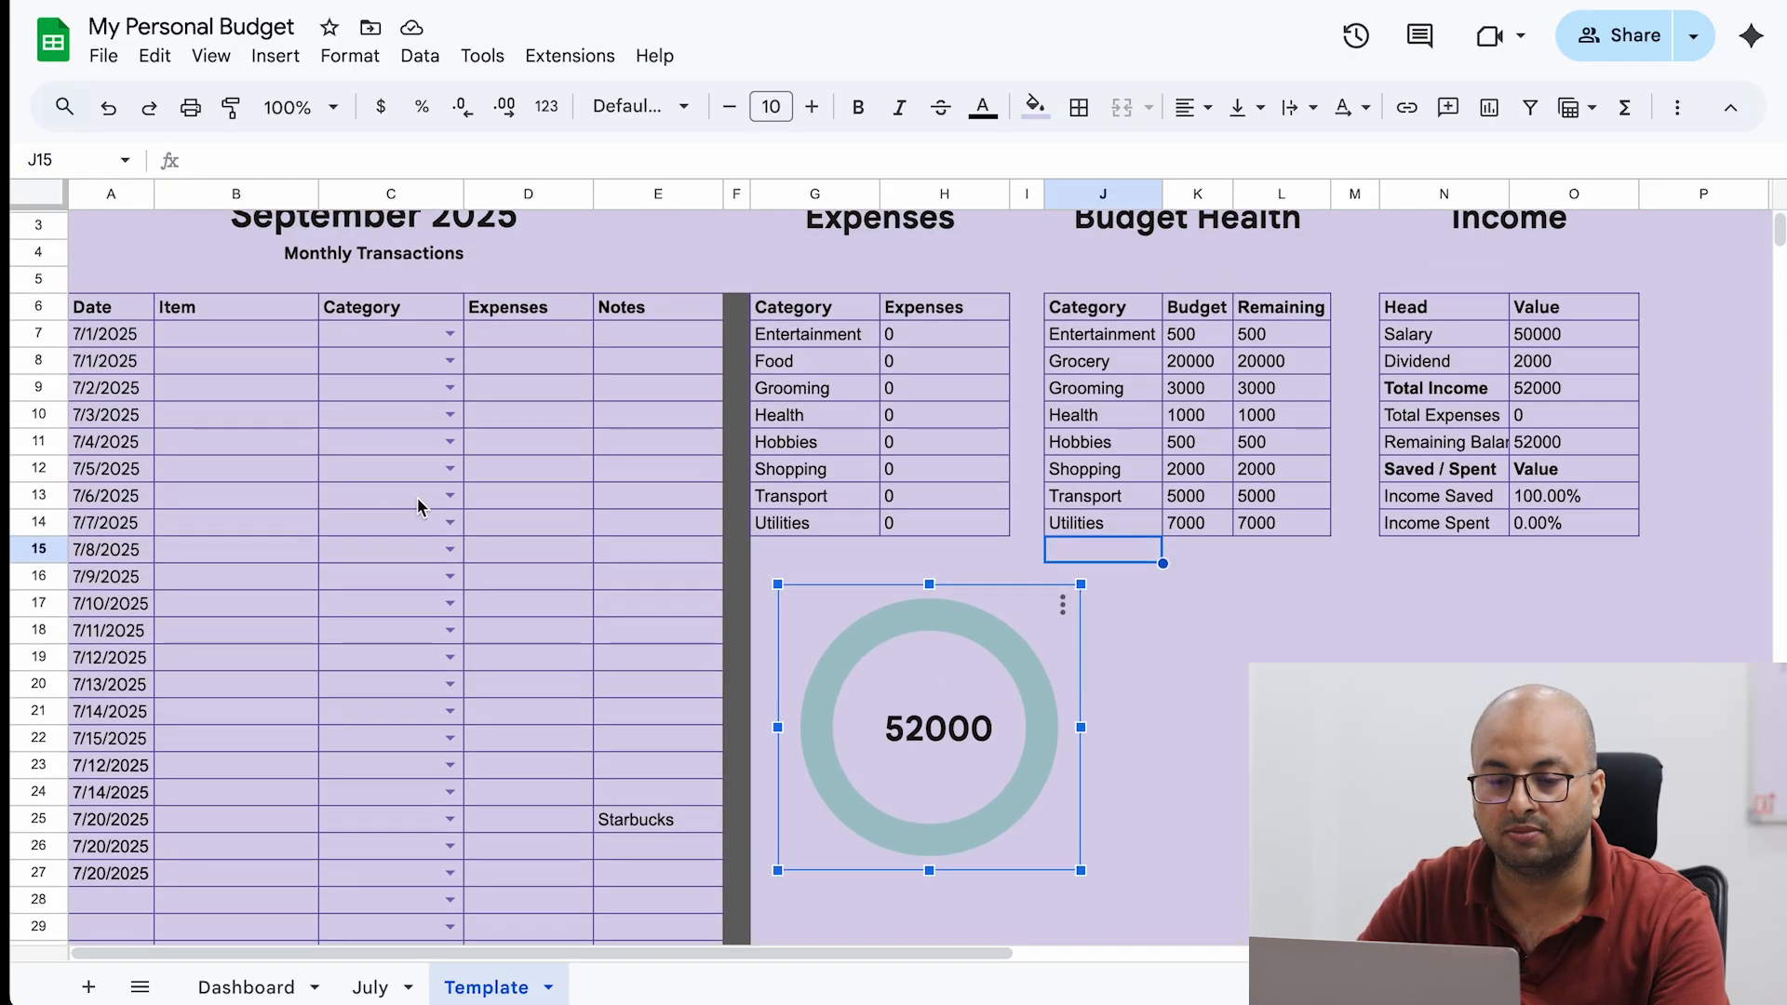
click(214, 350)
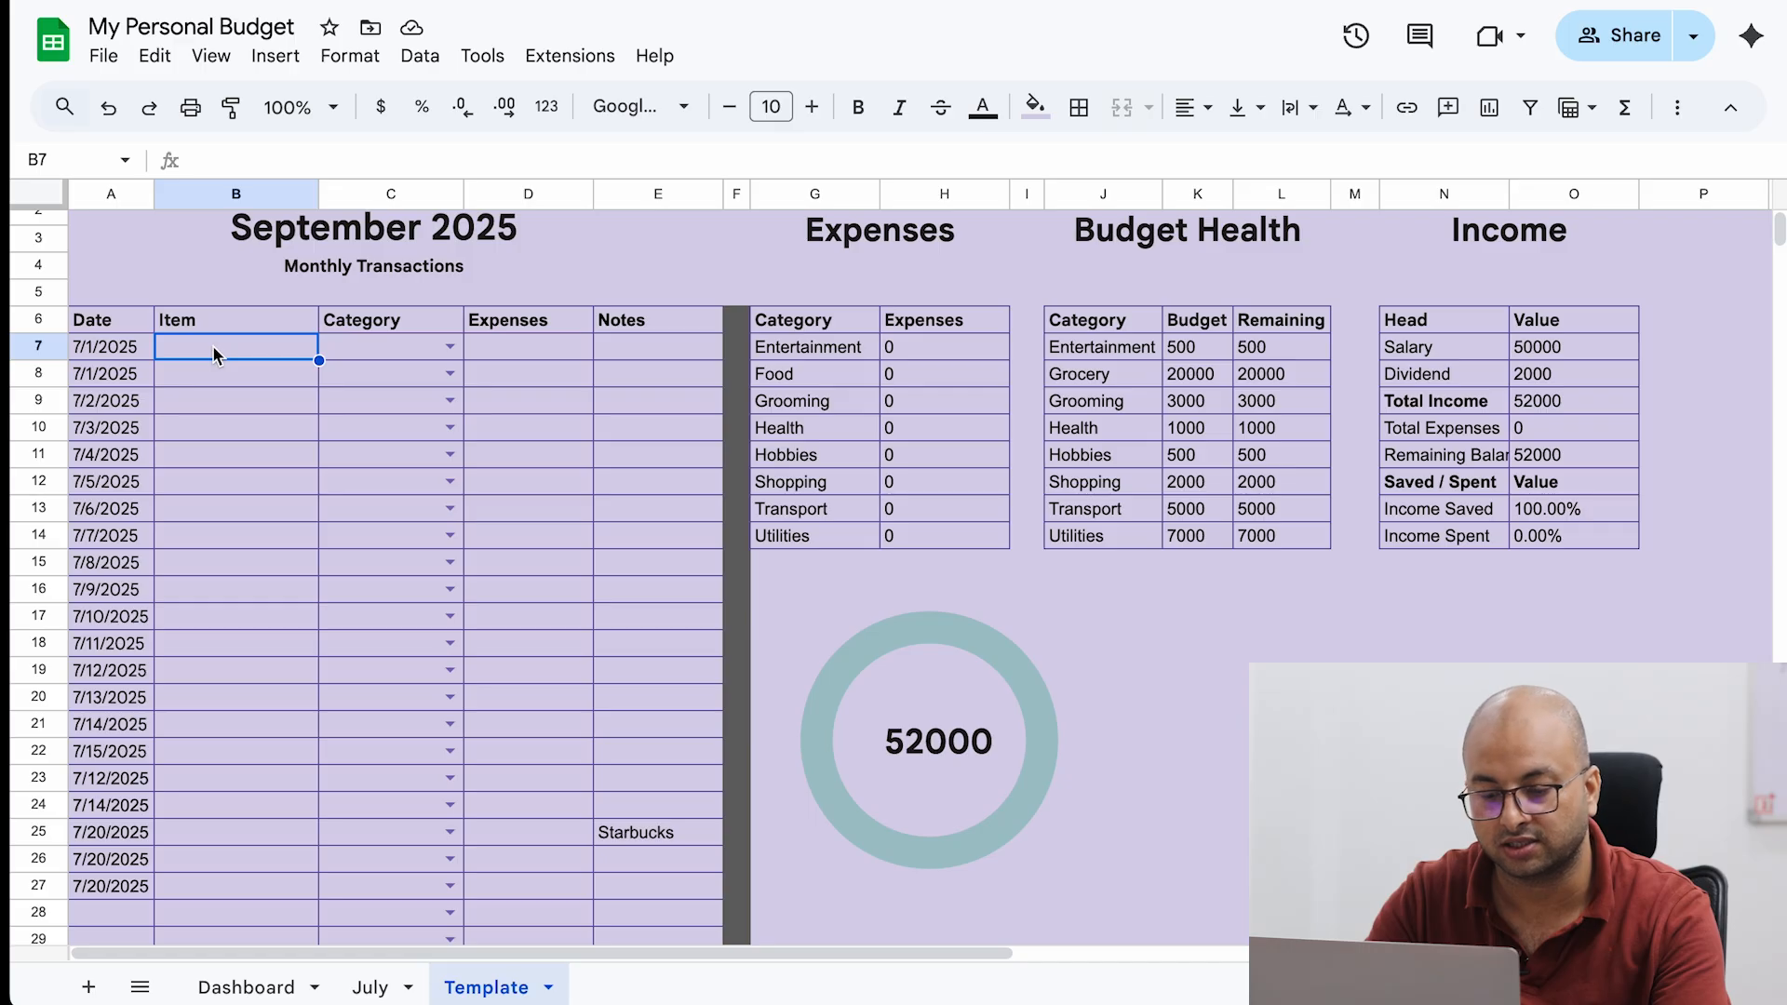
text(Movie ti)
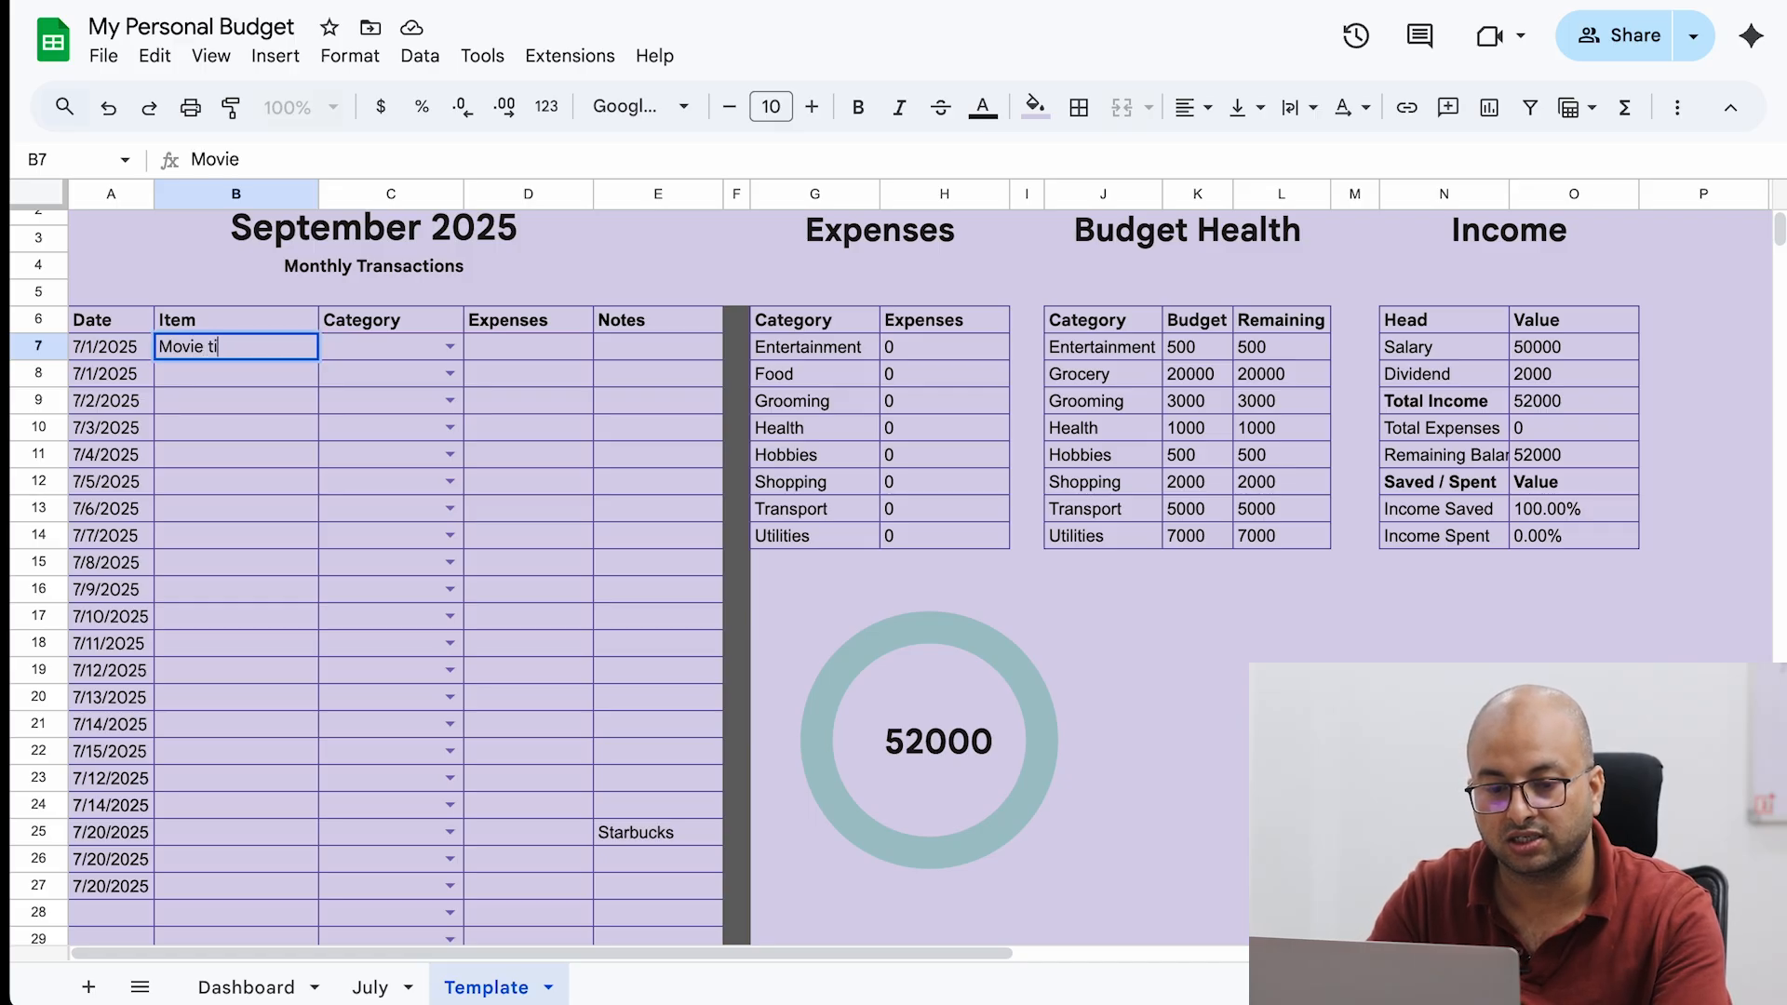
text(ckets)
key(Tab)
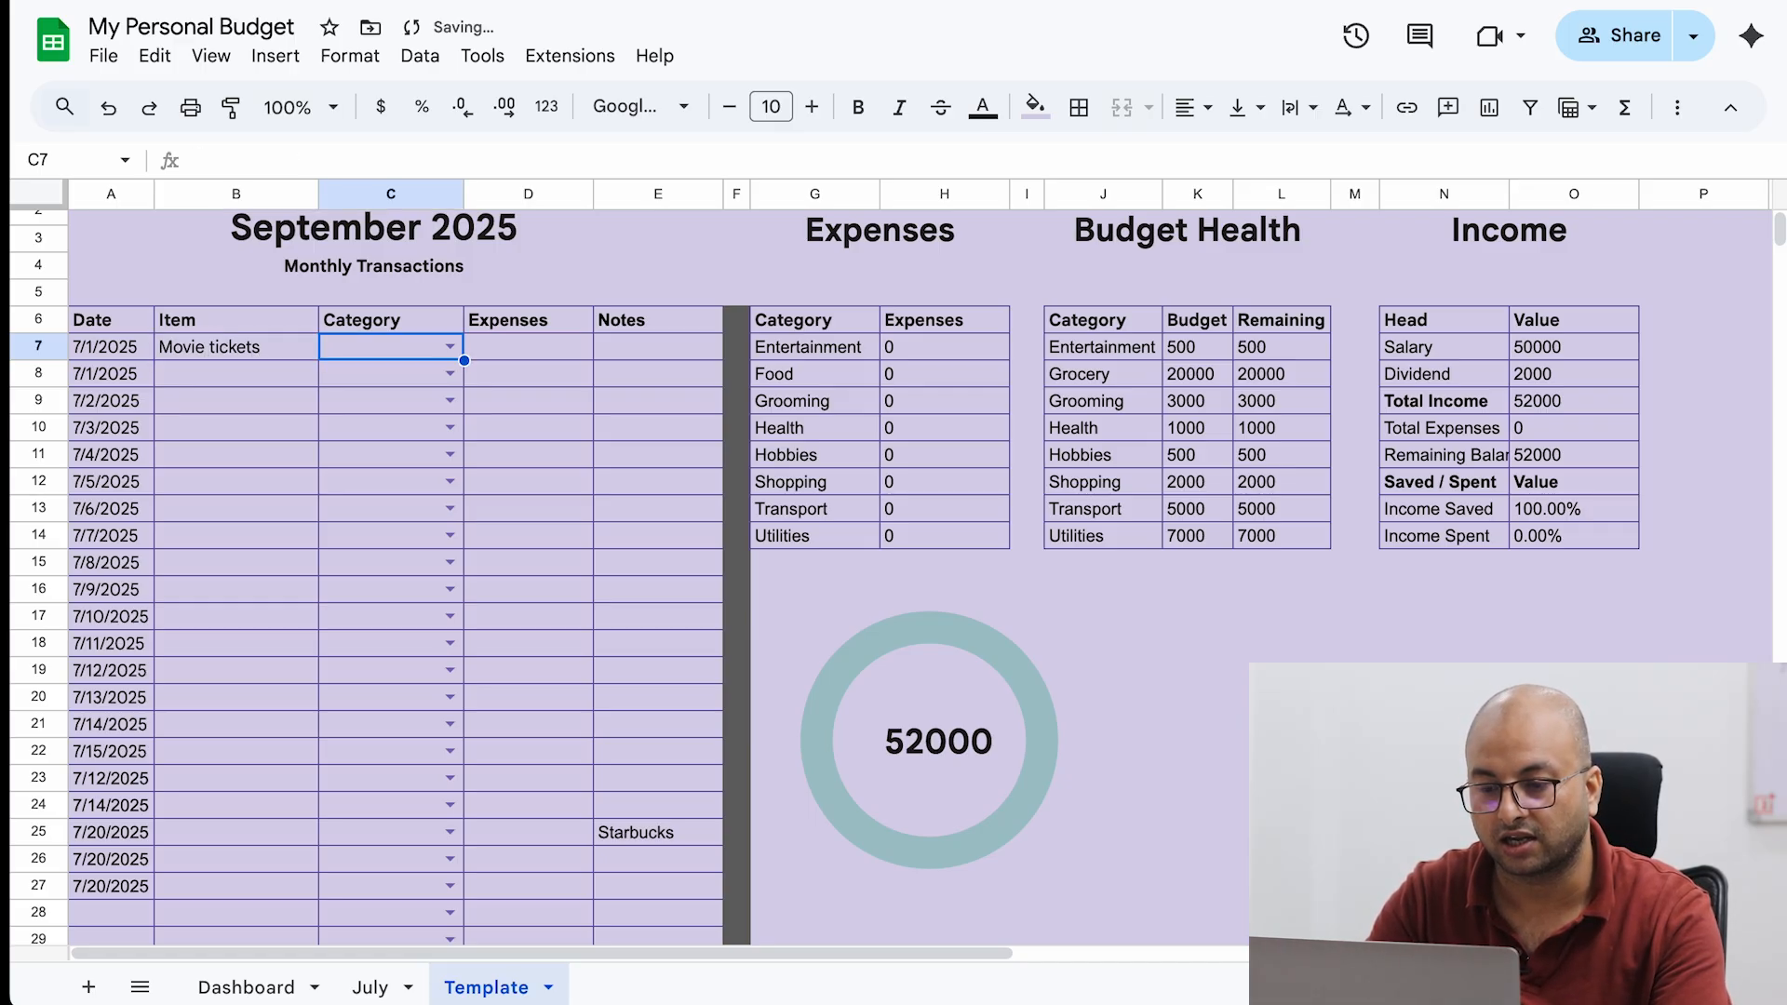
key(Return)
text(ent)
key(Tab)
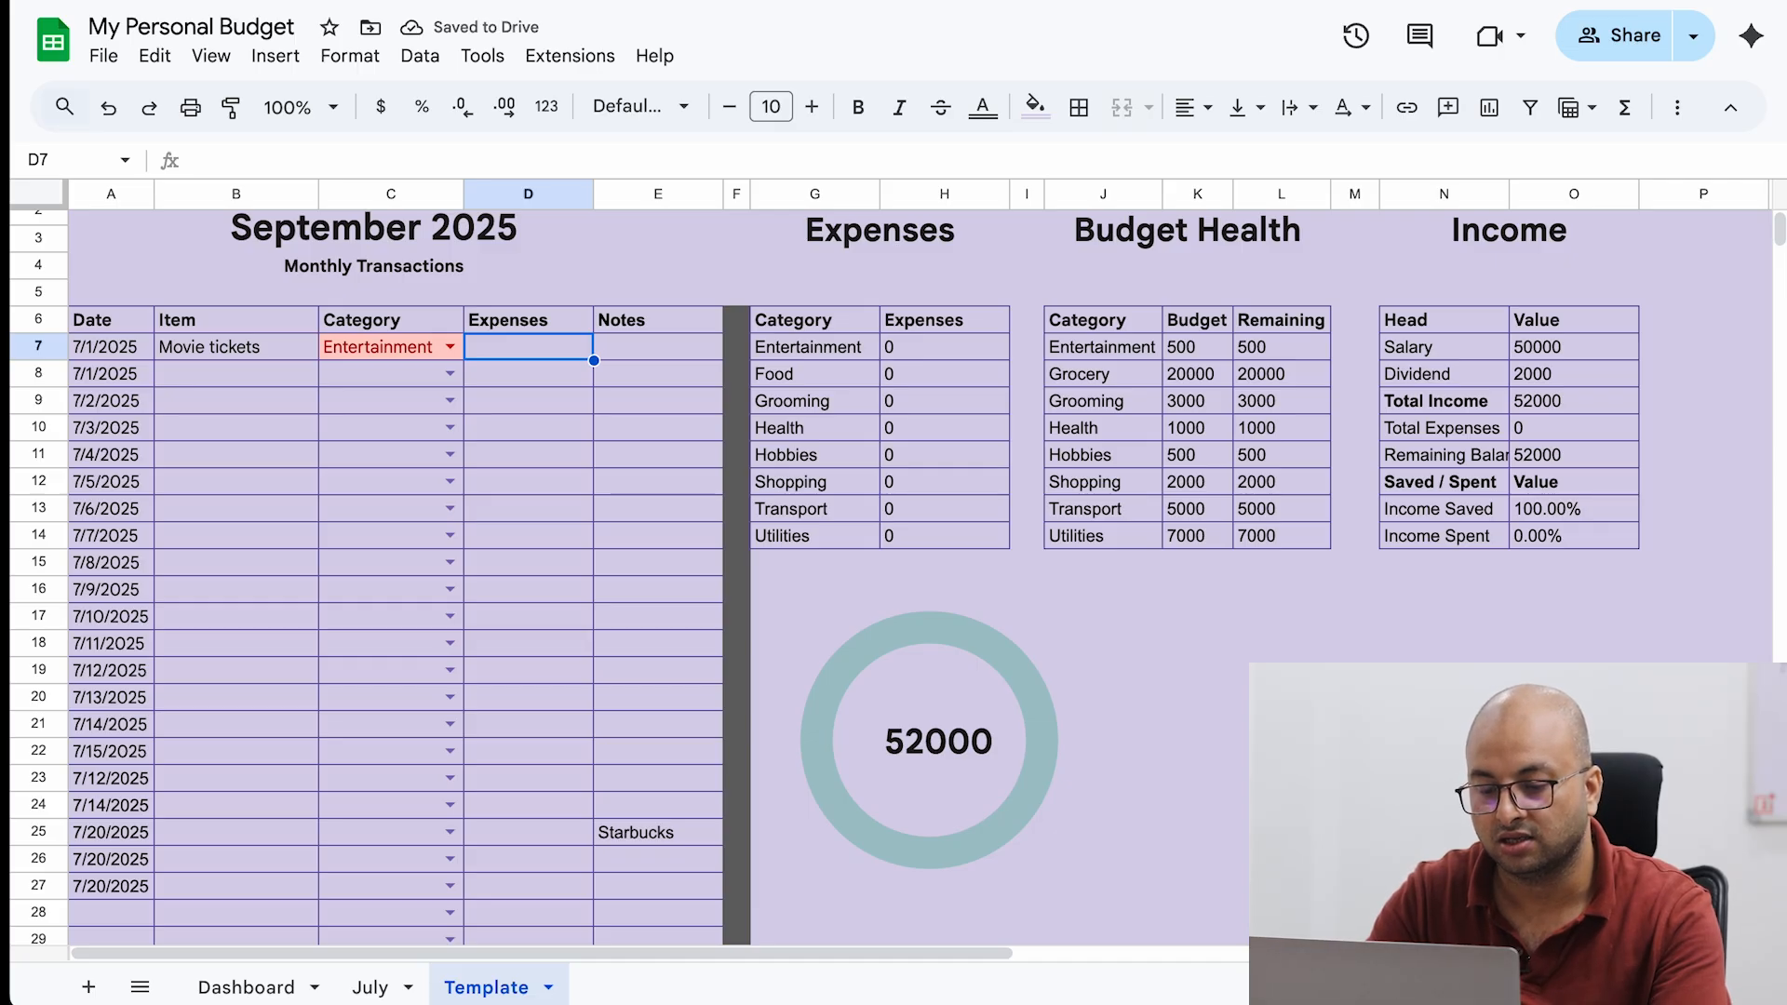
text(700)
key(Return)
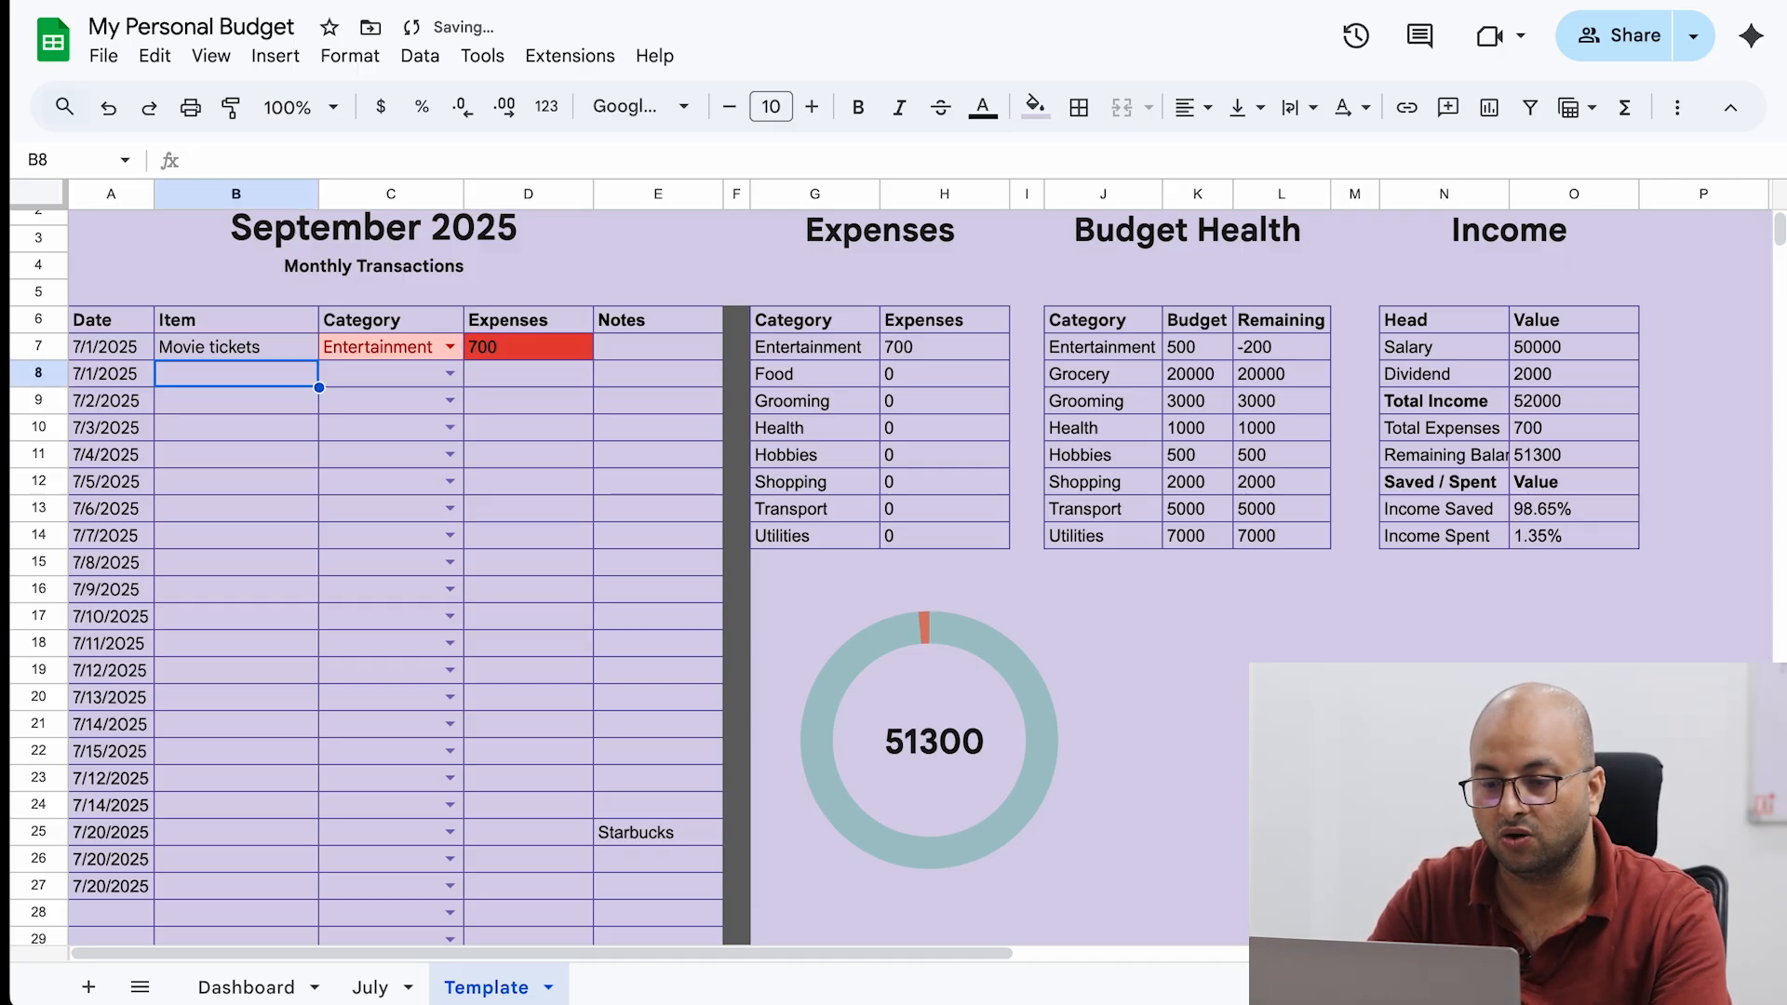
Compare the Movie tickets expense cell with the Entertainment total in the Expenses table and the Entertainment budget in the Budget Health table.
key(Up)
key(Right)
key(Right)
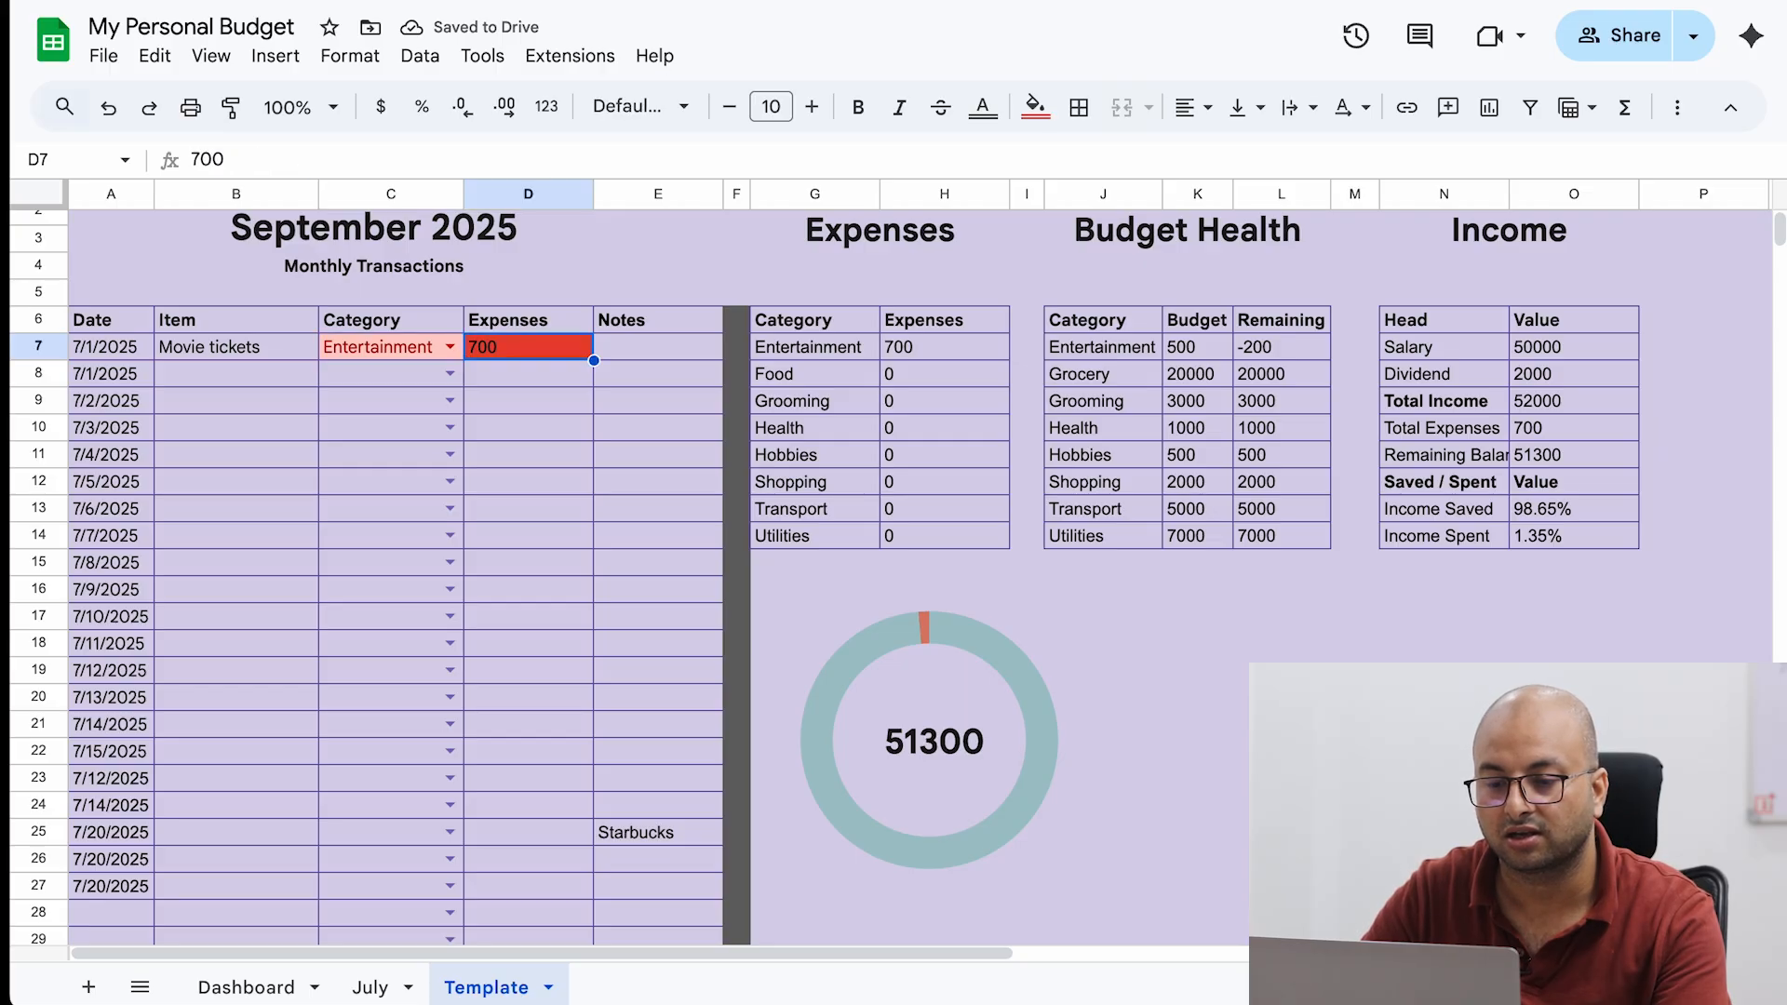
key(Right)
key(Right)
key(Right)
key(Right)
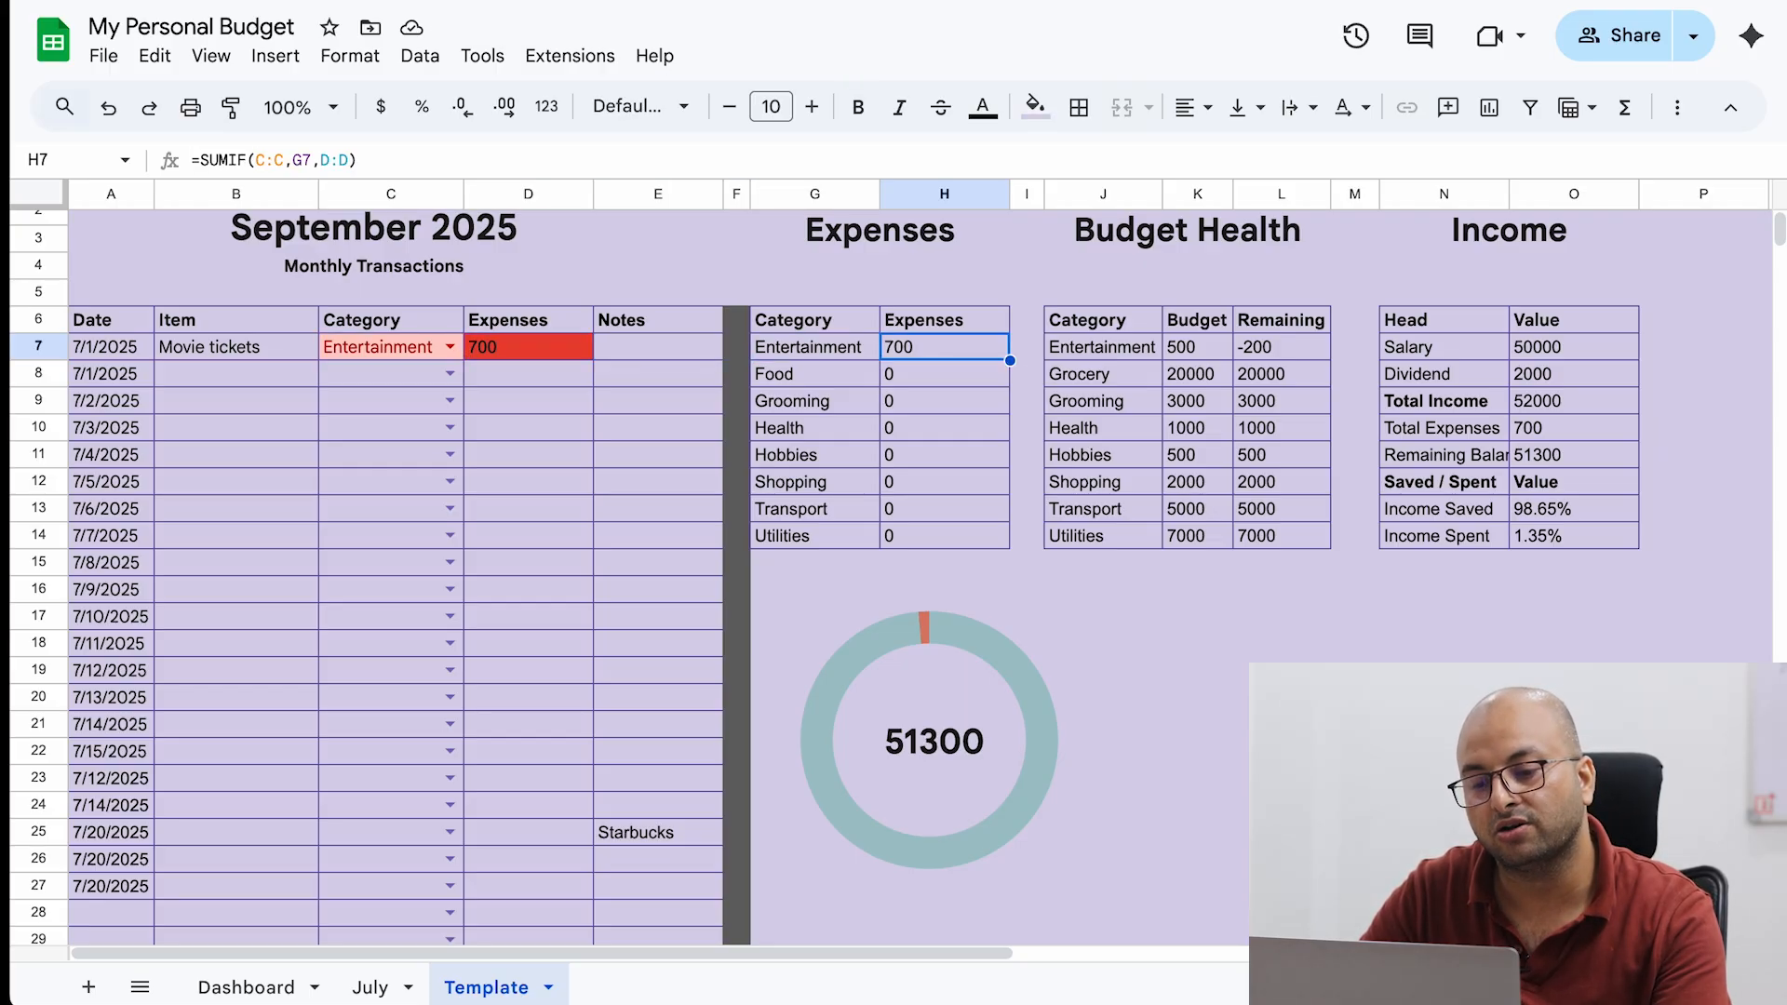
key(Right)
key(Right)
key(Right)
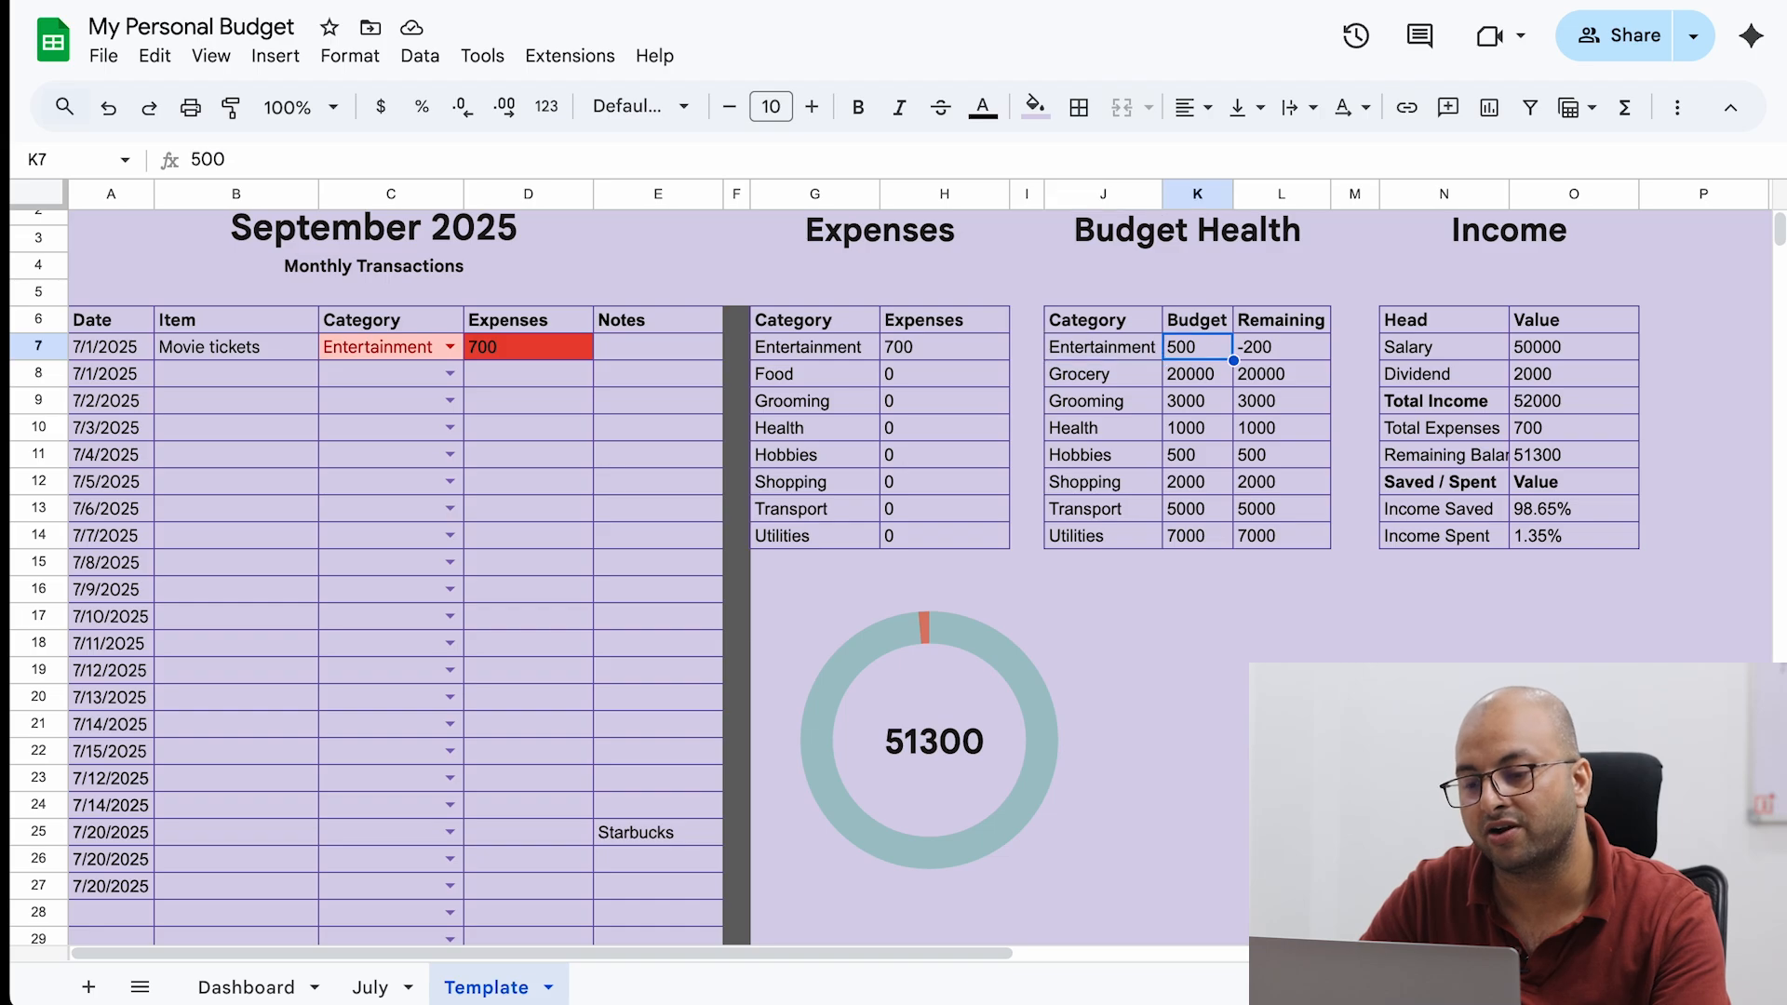
key(Left)
key(Left)
key(Left)
key(Left)
key(Left)
key(Left)
key(Left)
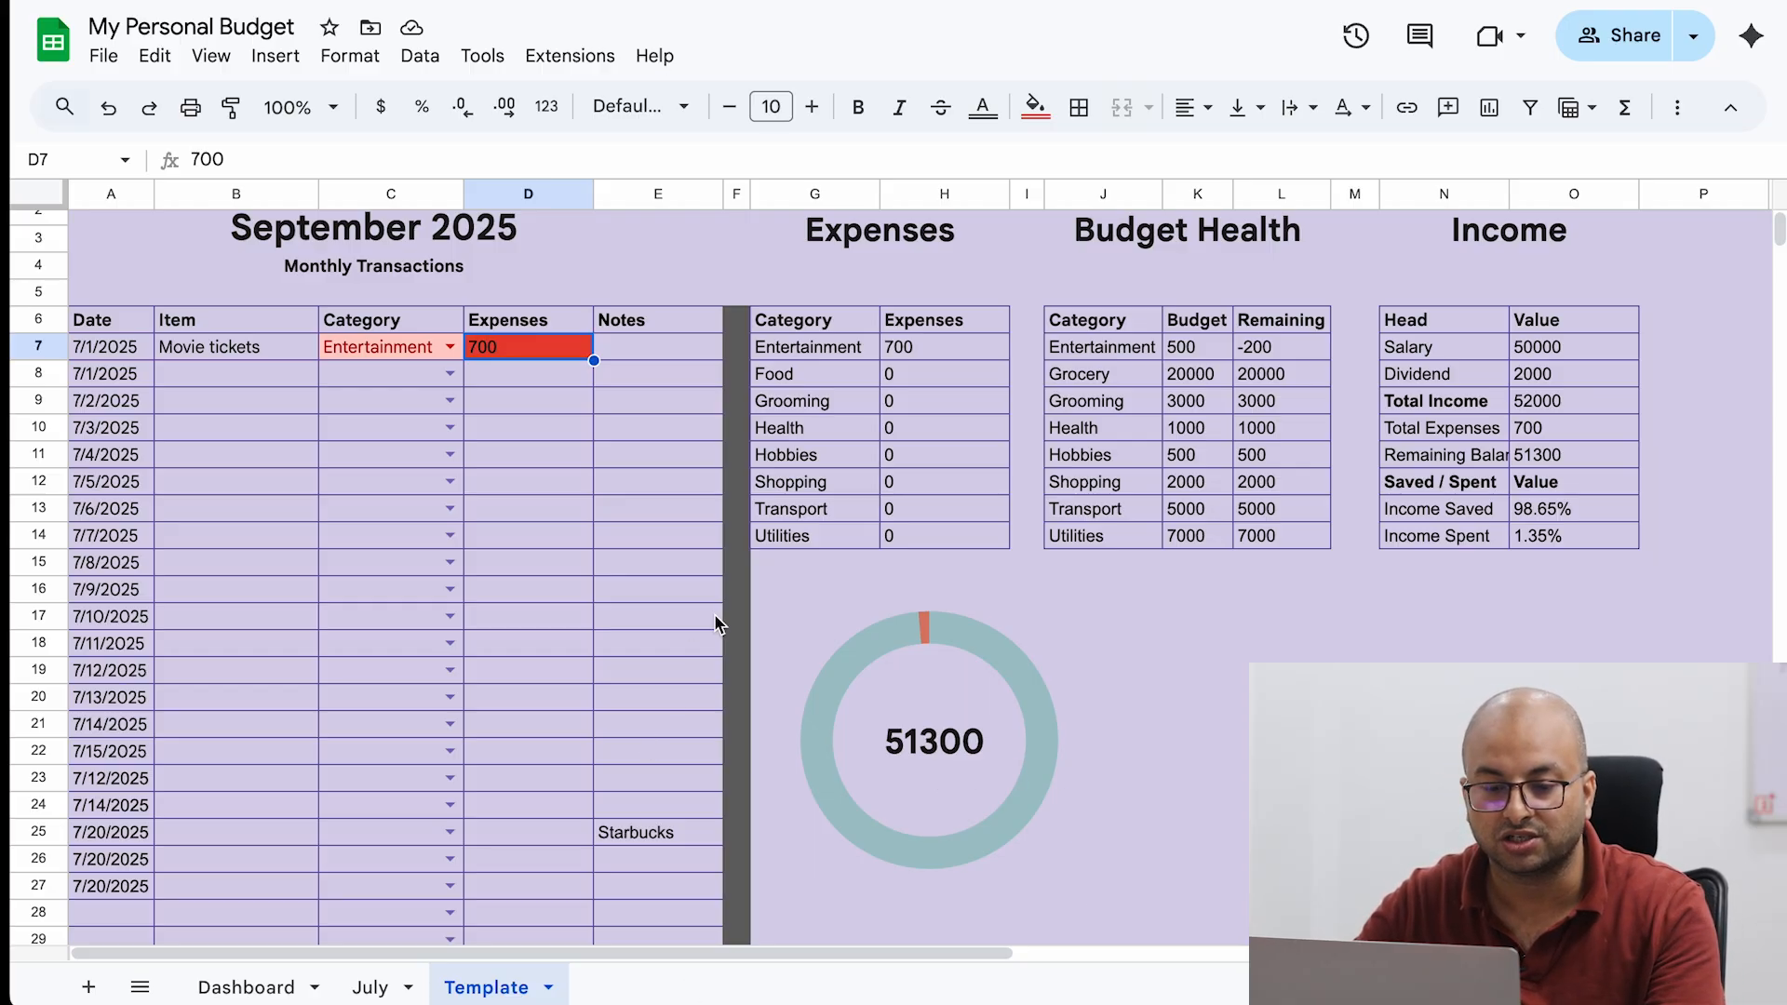
scroll(753, 599, down, 2)
scroll(753, 600, up, 3)
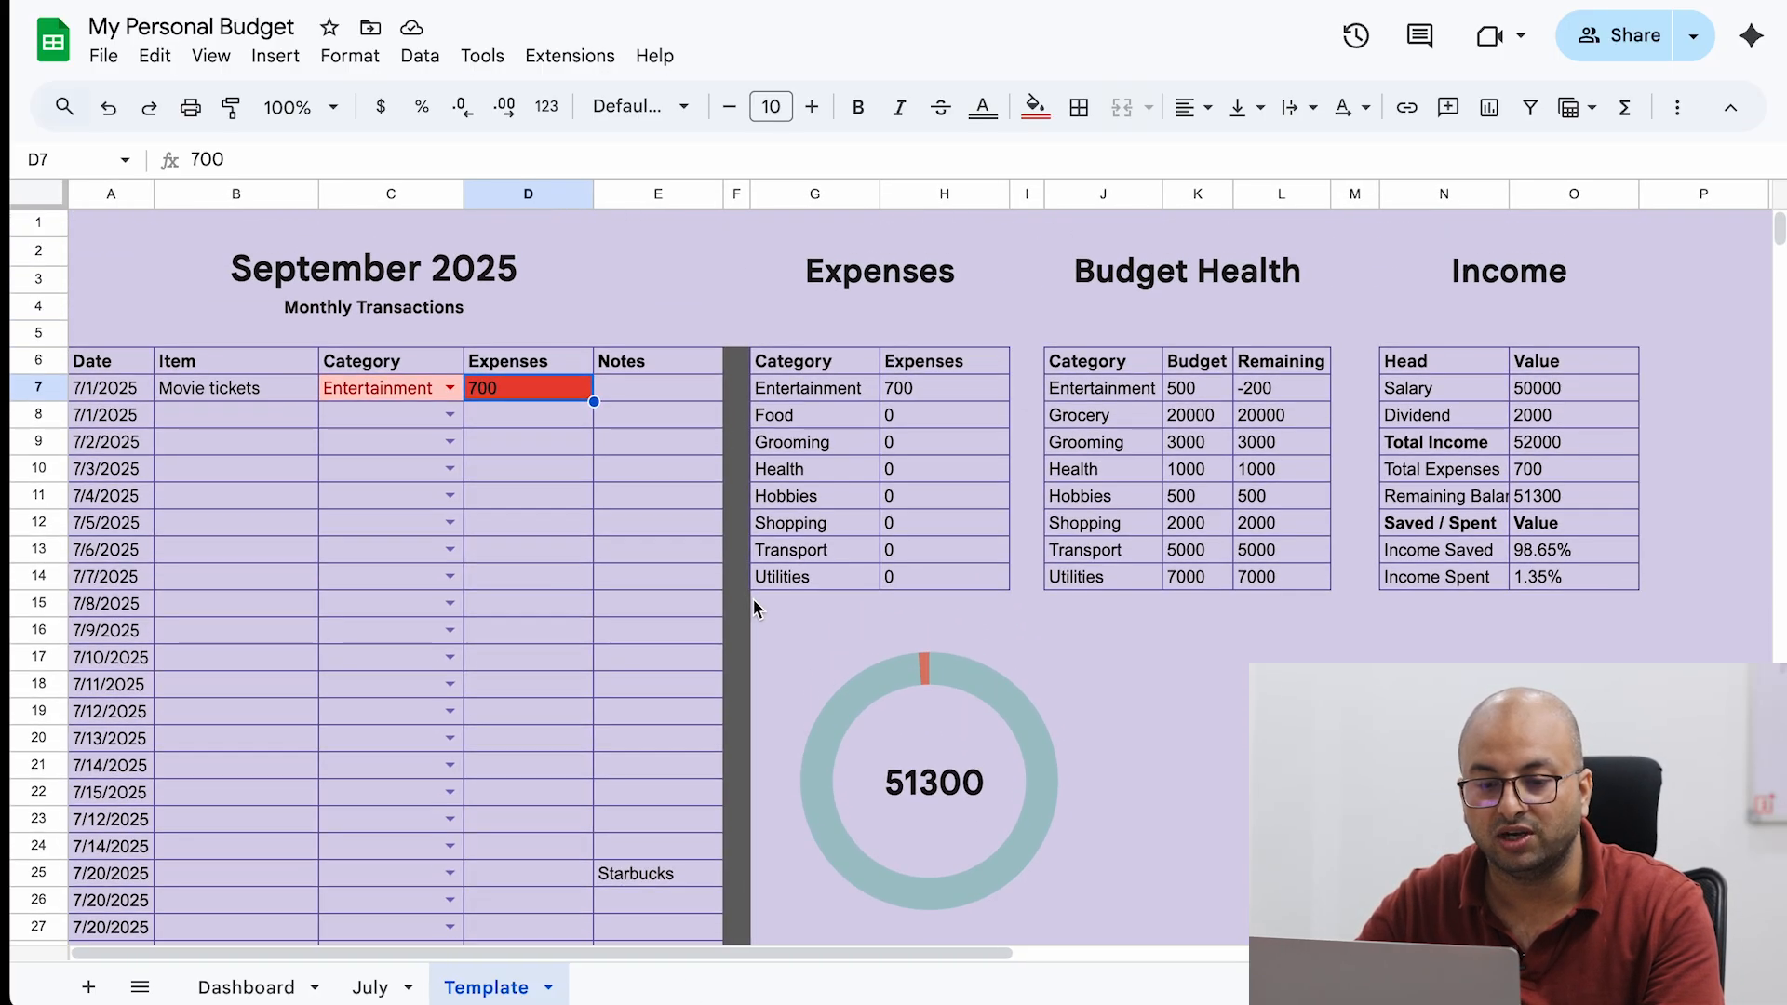